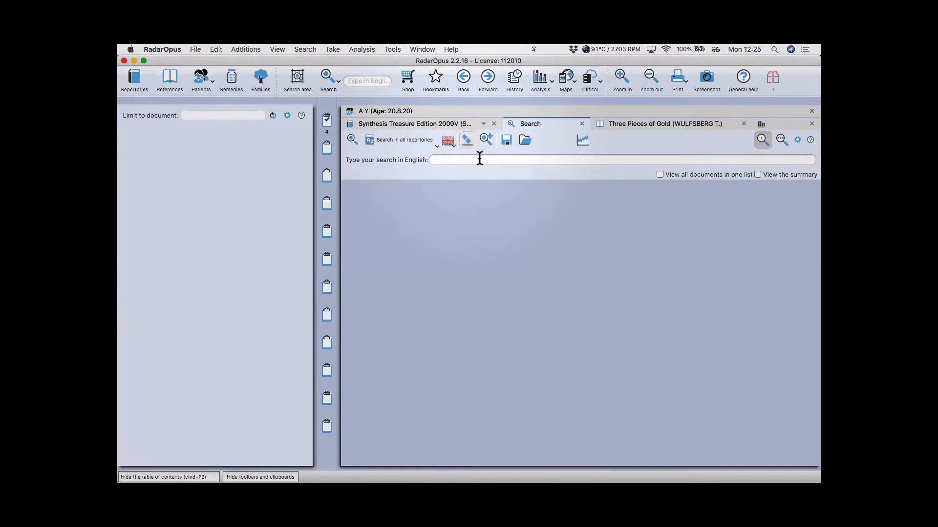
- Switch the Search tab to advanced mode with empty Words, Remedies, Families and Cases fields
left_click(780, 139)
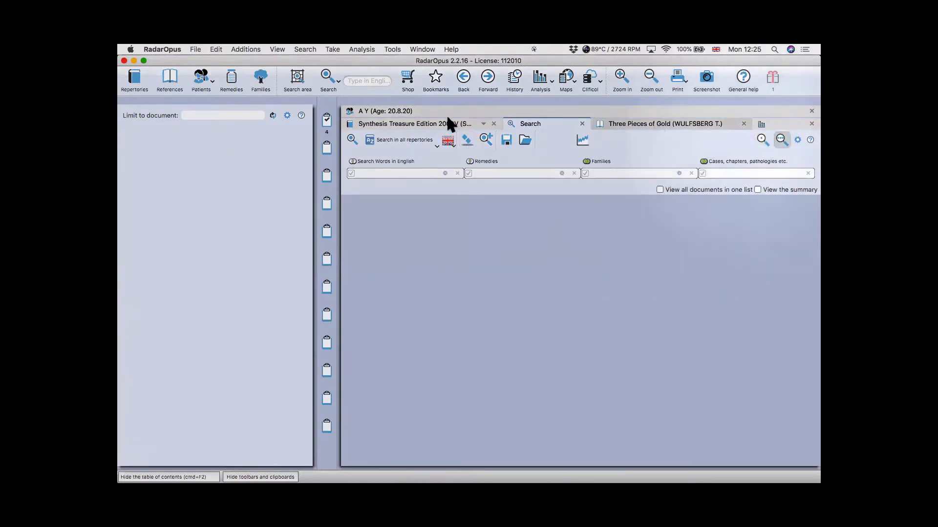
left_click(356, 174)
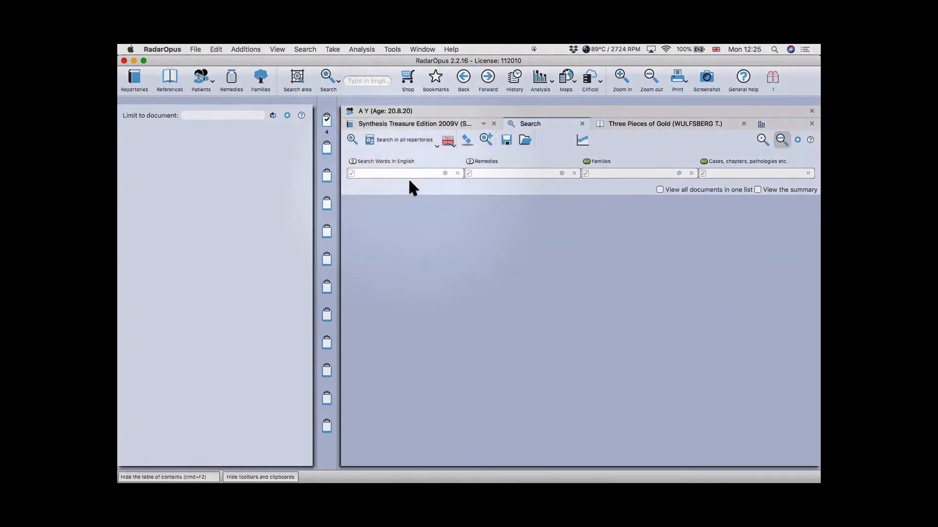
key("super+Tab")
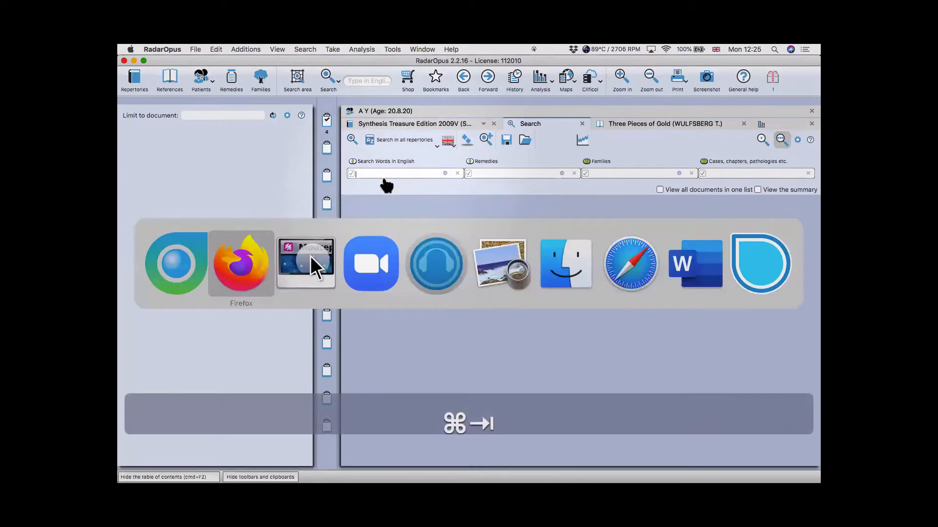
key("super+Tab")
key("super+Tab")
key("super+Tab")
key("super+Tab")
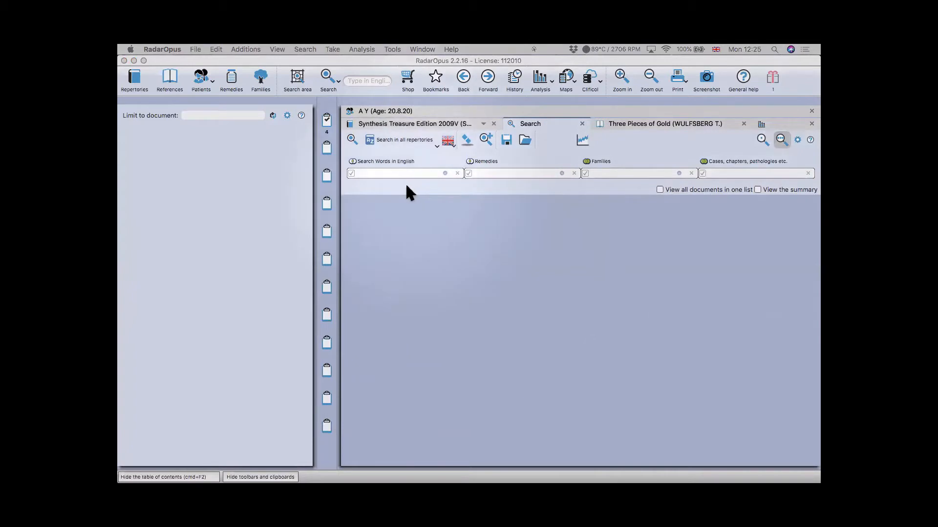
left_click(377, 173)
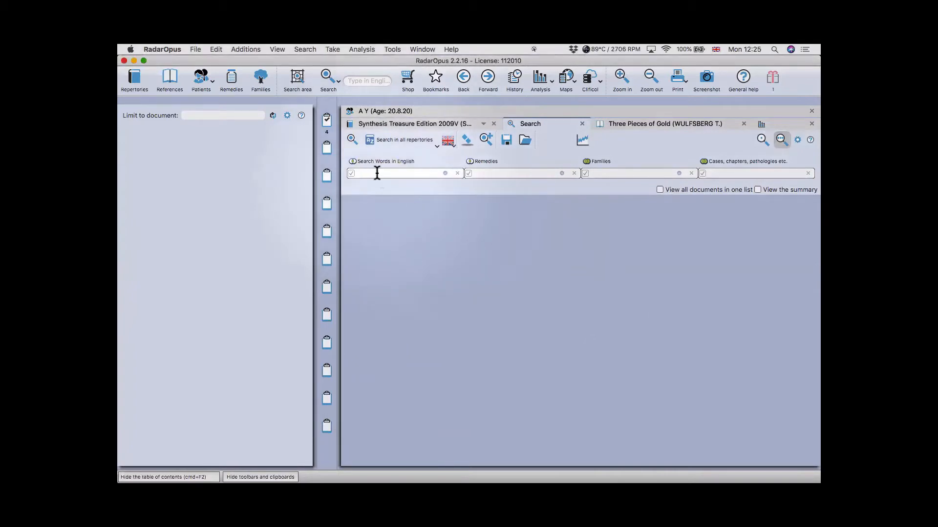
- Enter bell* and palsy as the two search words
type("bell")
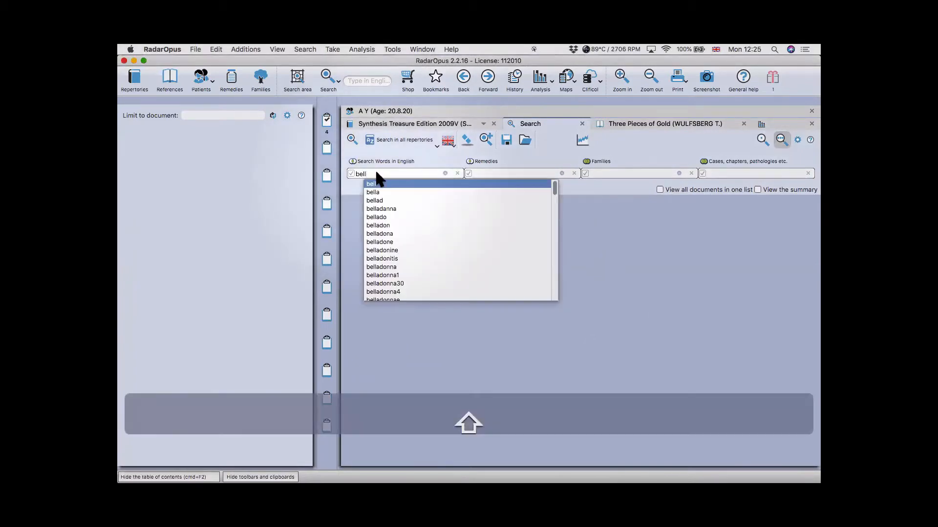
type("*")
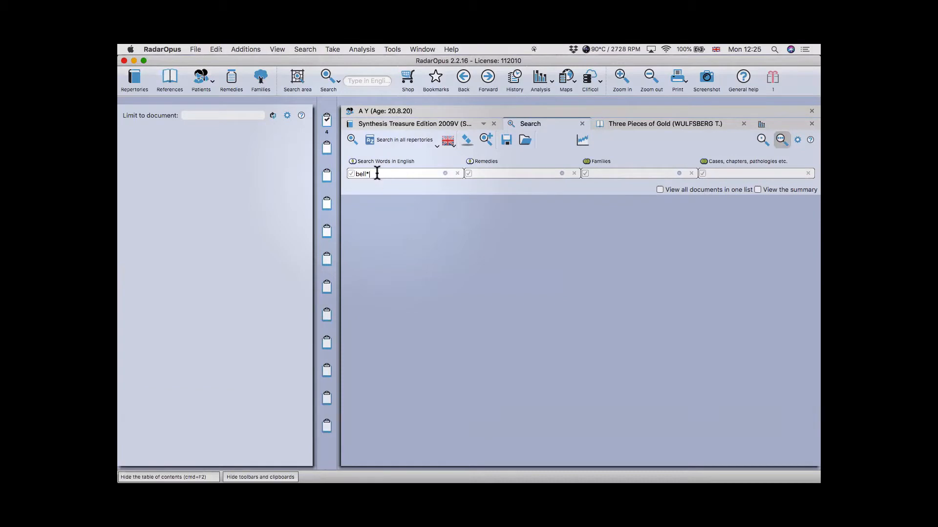
key("Return")
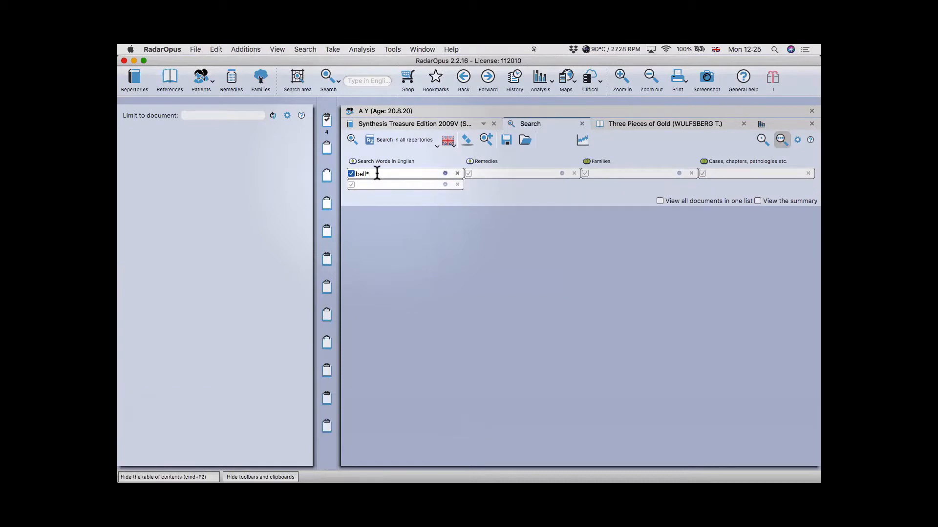
type("palsy")
key("Return")
left_click(372, 160)
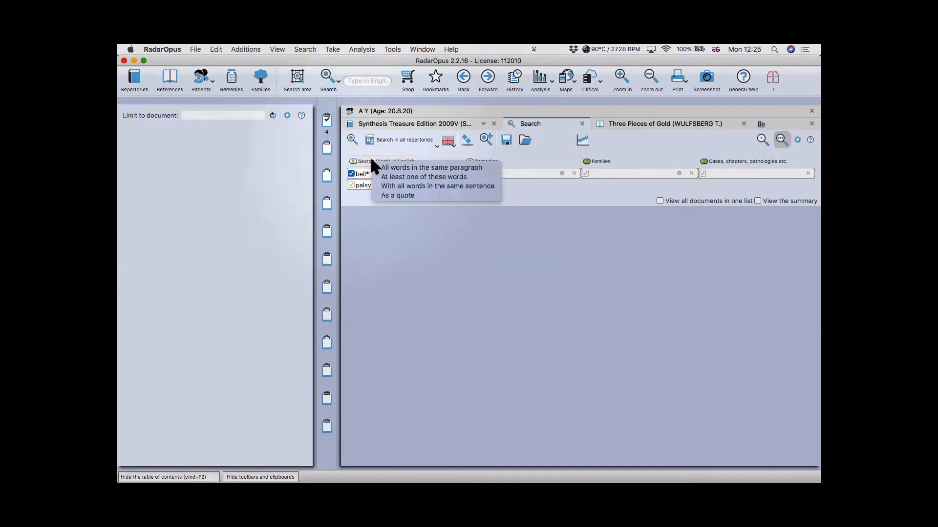
left_click(361, 181)
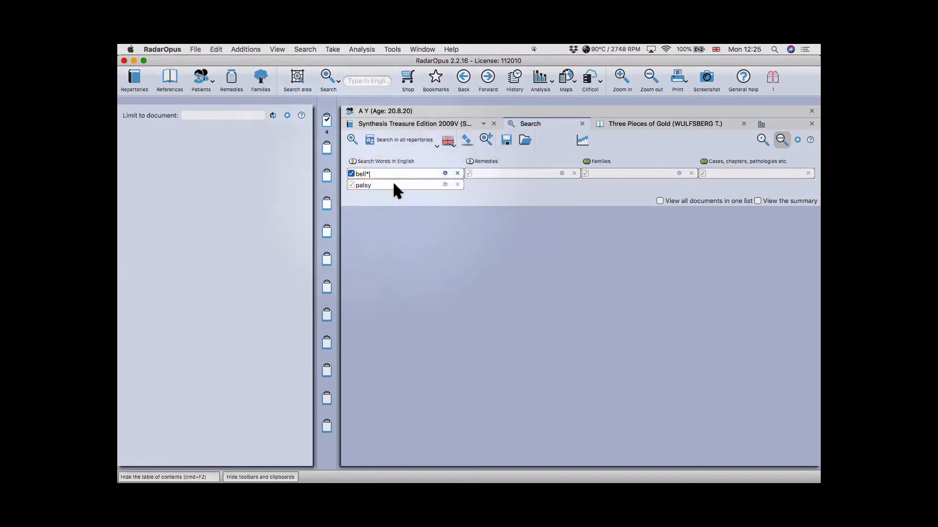
left_click(393, 182)
key("Return")
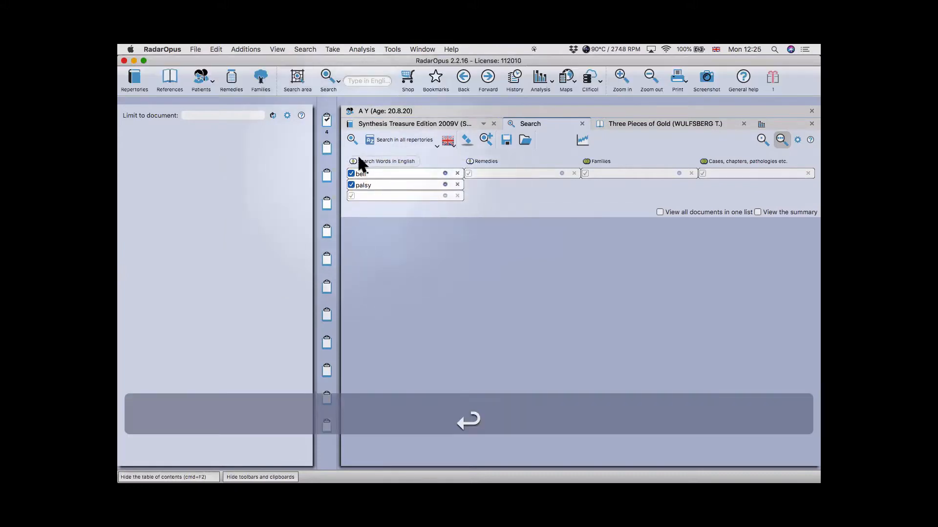
- Require the words within 4 words of each other and search all documents
left_click(379, 161)
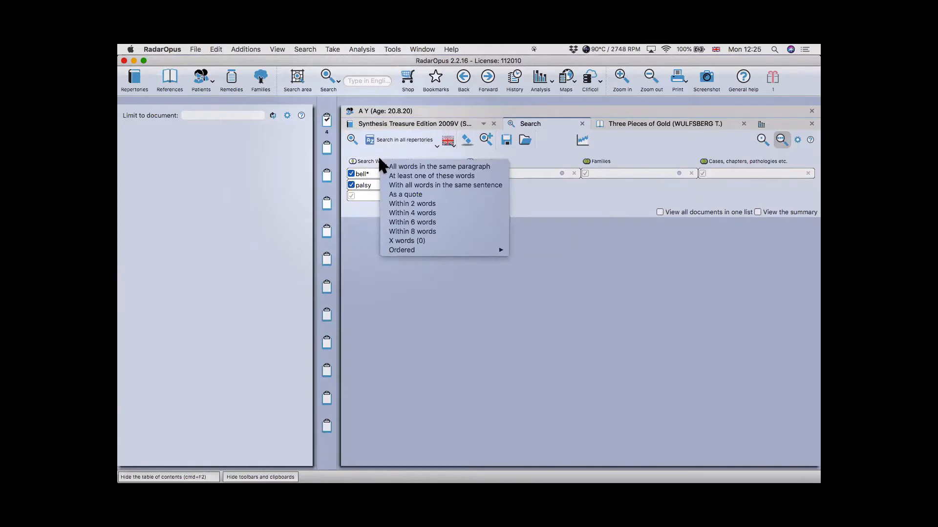
left_click(425, 213)
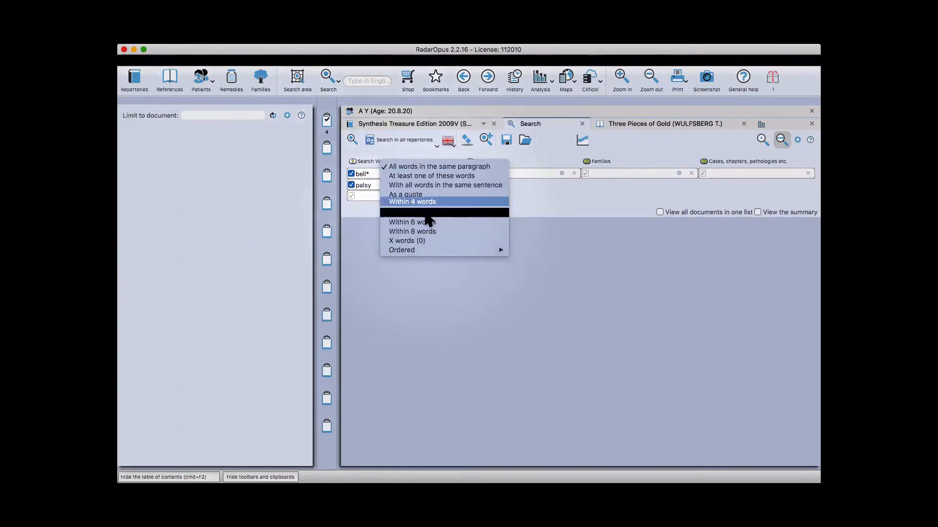
left_click(391, 138)
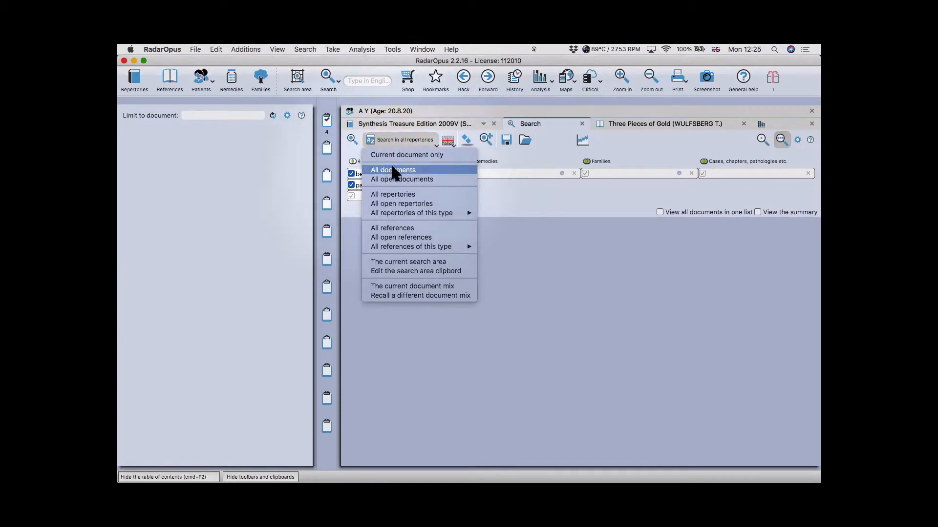
left_click(393, 169)
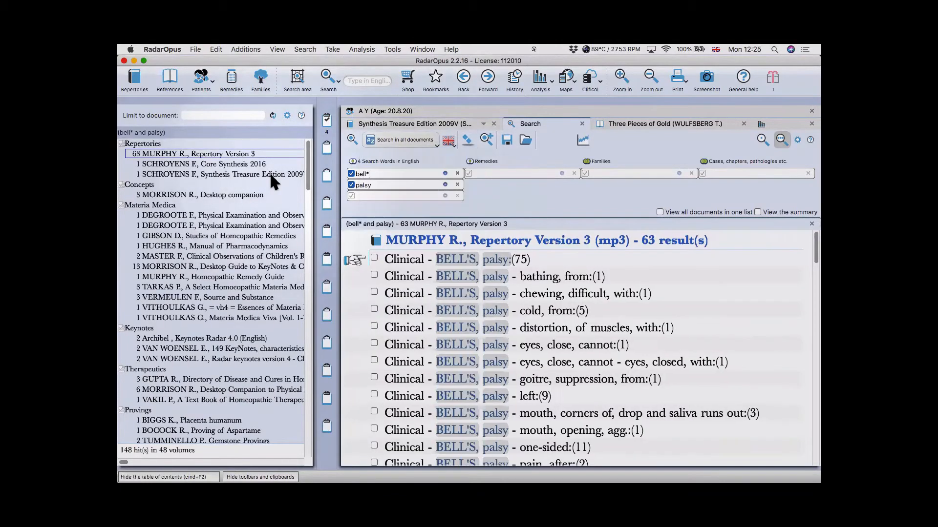
- Review the Archibel, Morrison, Biggs, Bocock and Tumminello hits, then list all documents together
scroll(219, 270, "down", 3)
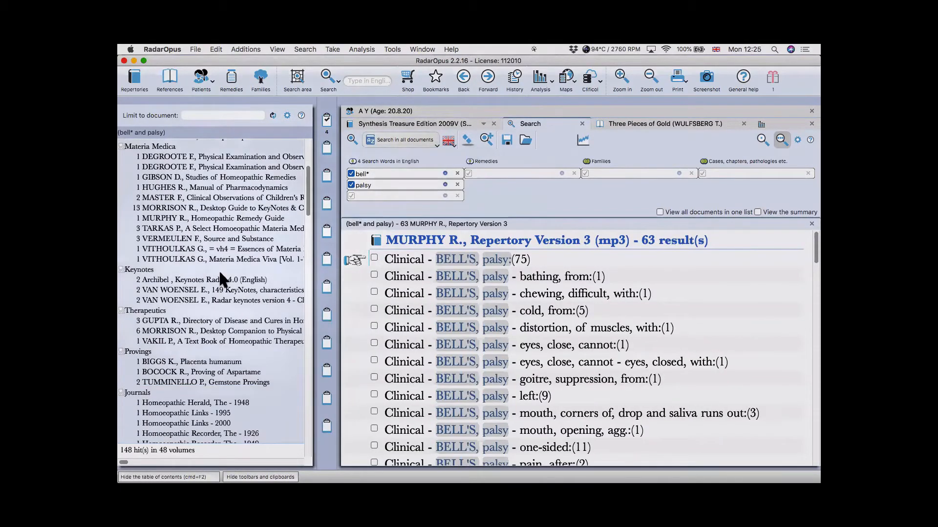
left_click(194, 279)
left_click(184, 208)
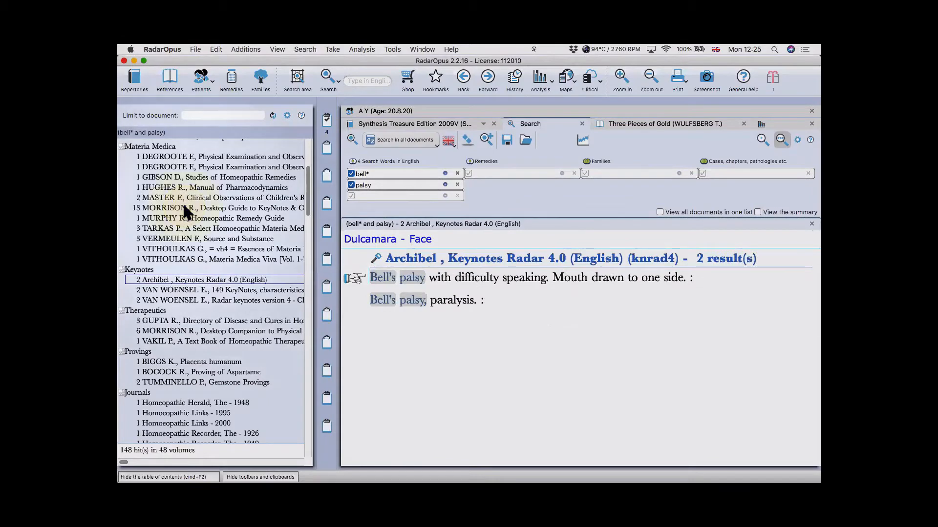
scroll(191, 300, "down", 3)
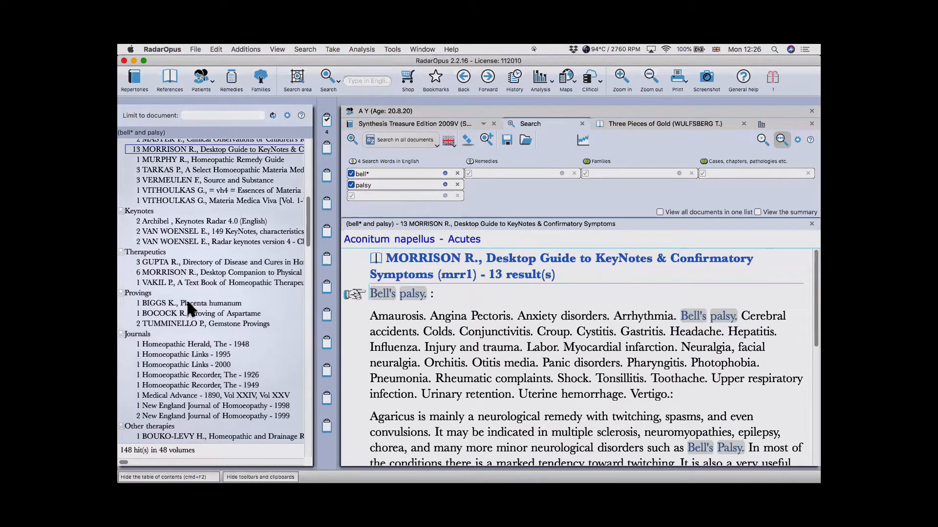
left_click(187, 304)
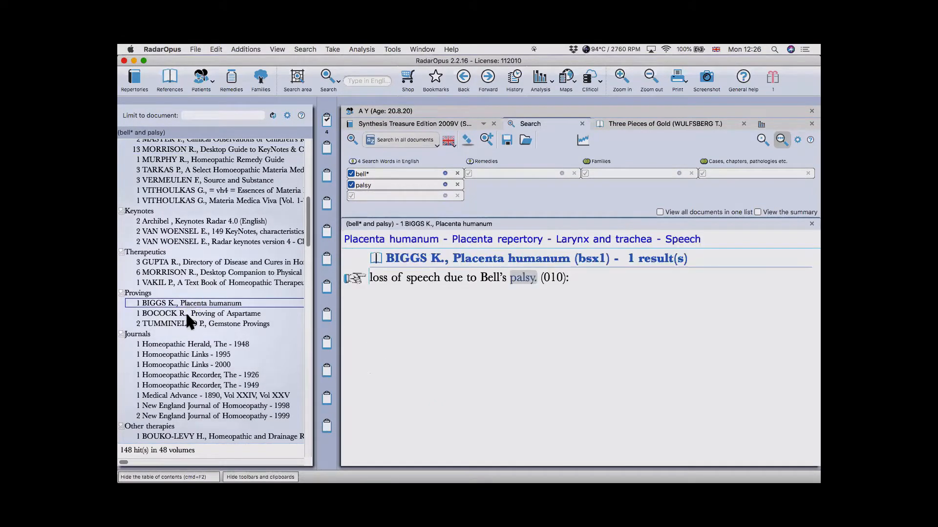
left_click(186, 315)
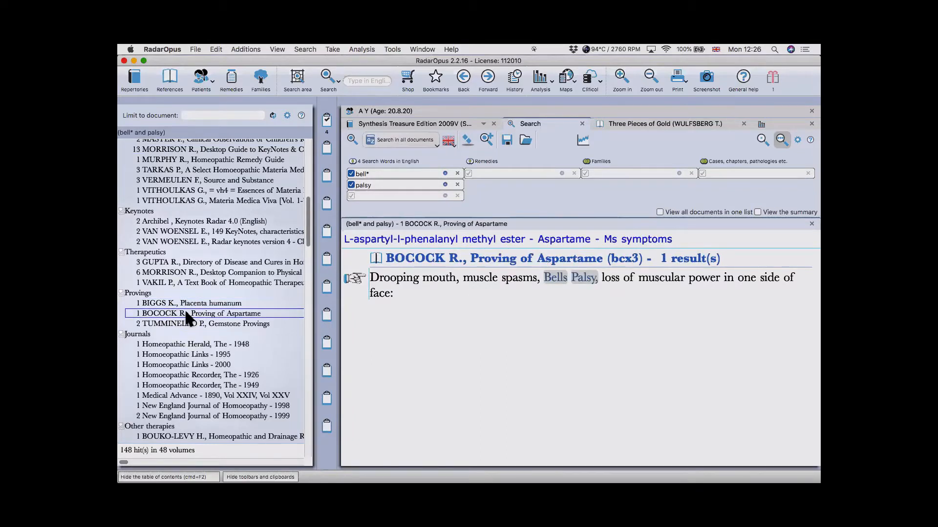
left_click(184, 322)
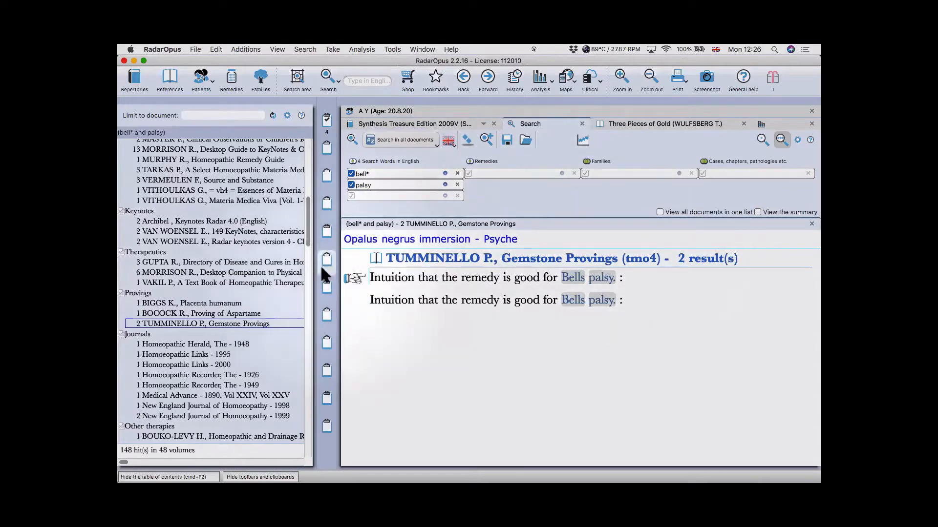
scroll(283, 259, "up", 4)
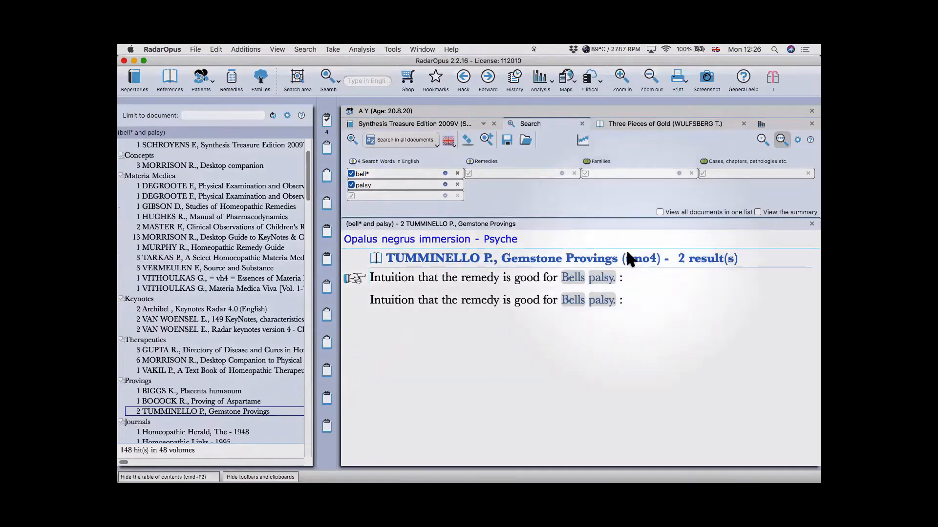
left_click(675, 214)
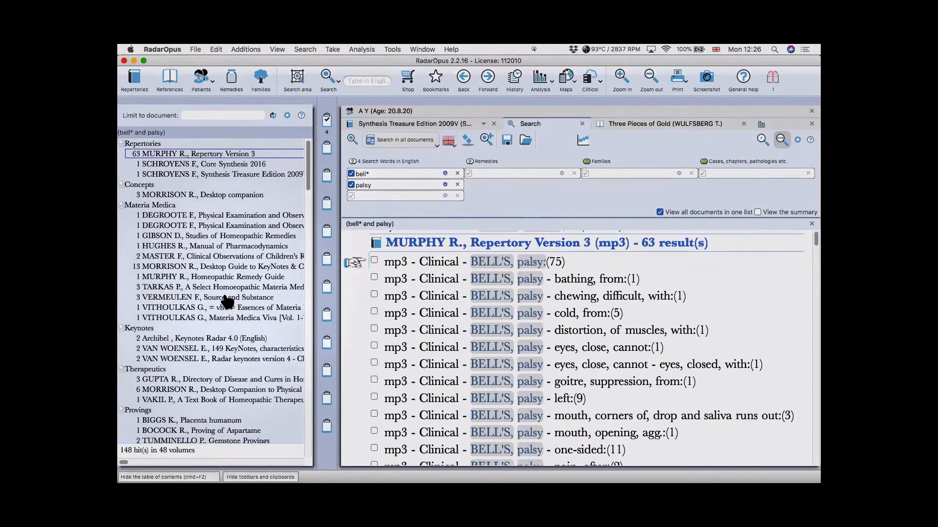
- Scroll down to the DEGROOTE results and show the hits as a summary table
scroll(227, 293, "down", 5)
scroll(582, 324, "down", 15)
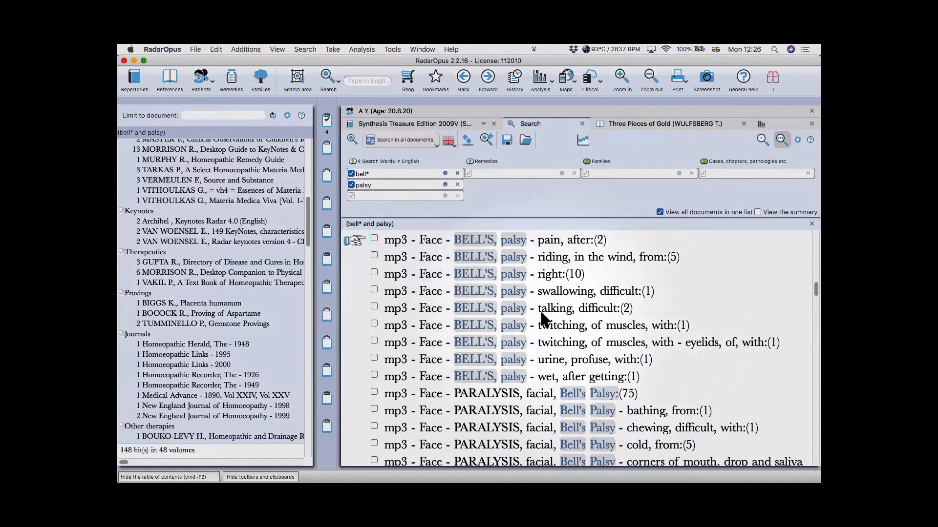
scroll(543, 320, "down", 20)
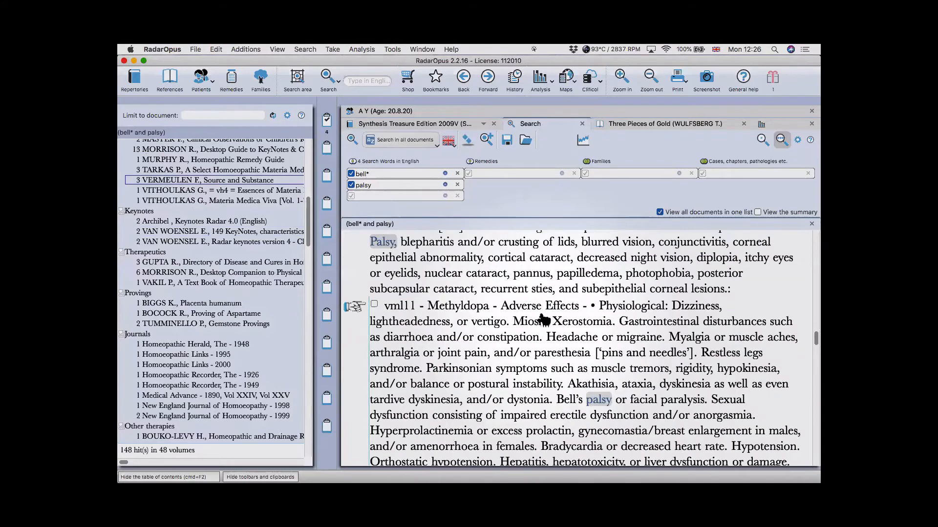
scroll(543, 320, "down", 15)
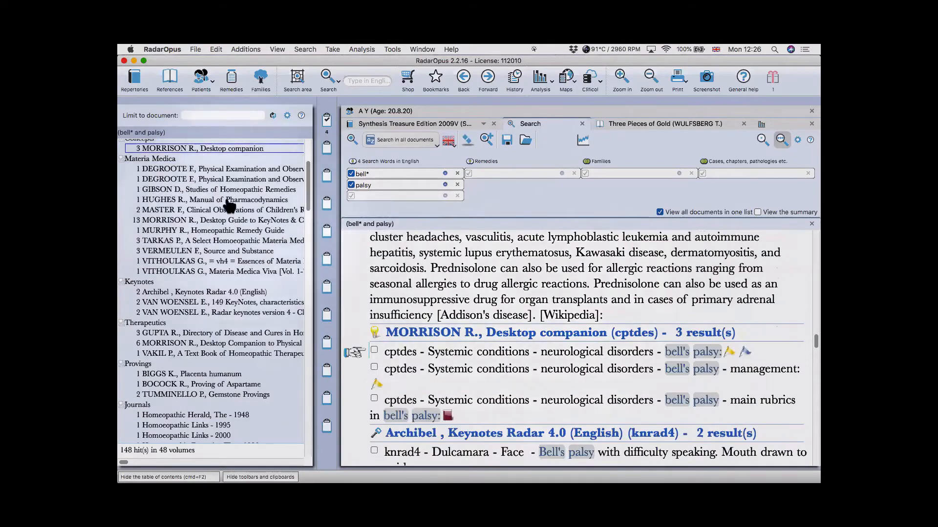
left_click(217, 169)
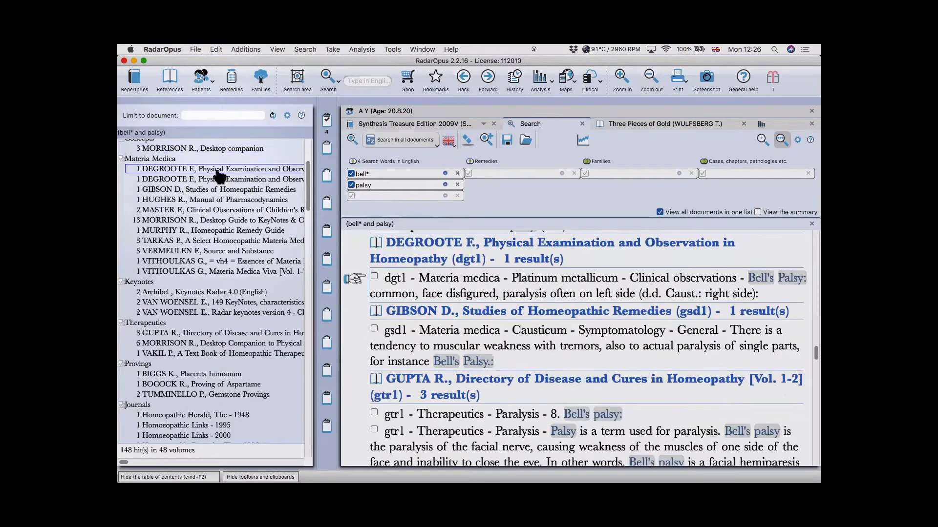
left_click(764, 212)
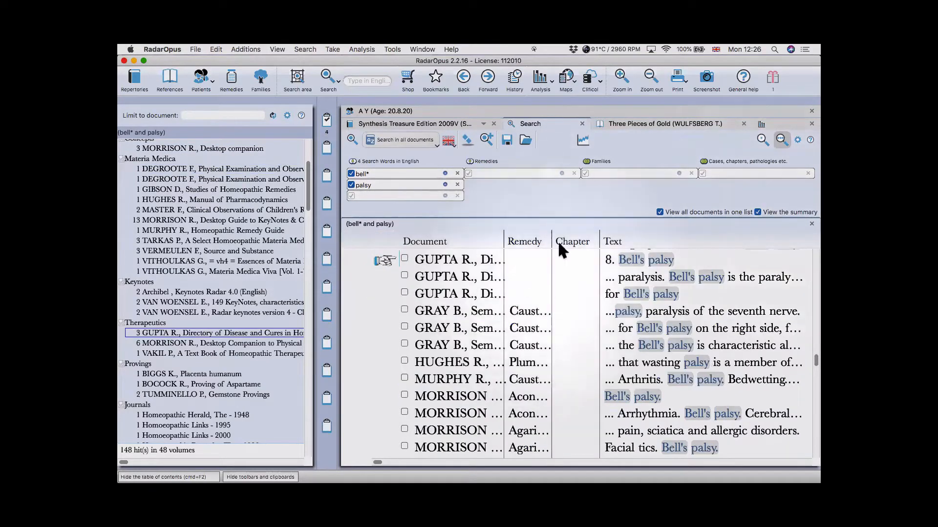
- Hide the table of contents and scroll through the combined hit list
left_click(169, 477)
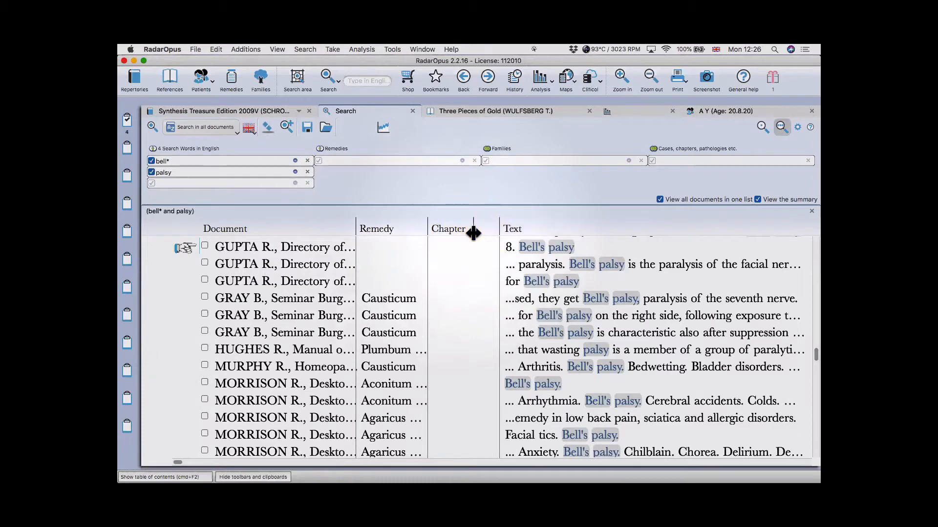
left_click_drag(468, 240, 470, 241)
scroll(444, 325, "down", 10)
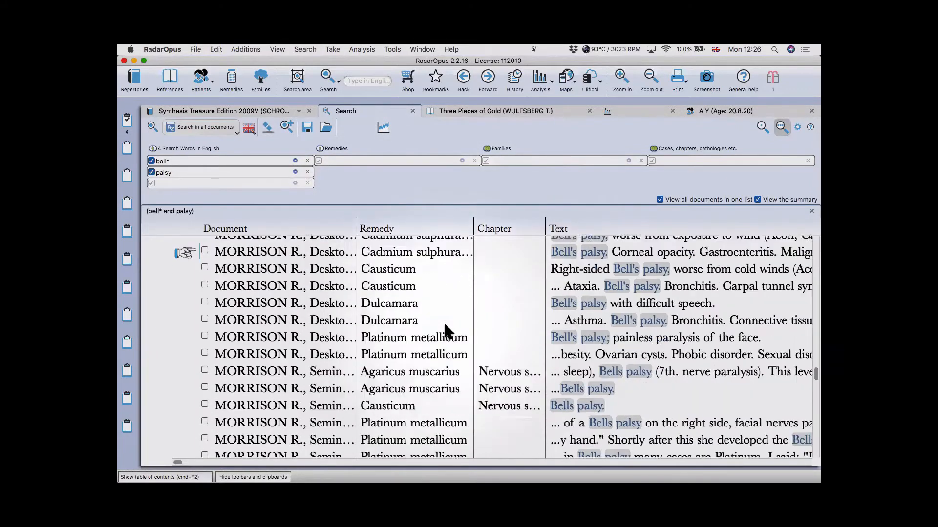
scroll(445, 326, "down", 5)
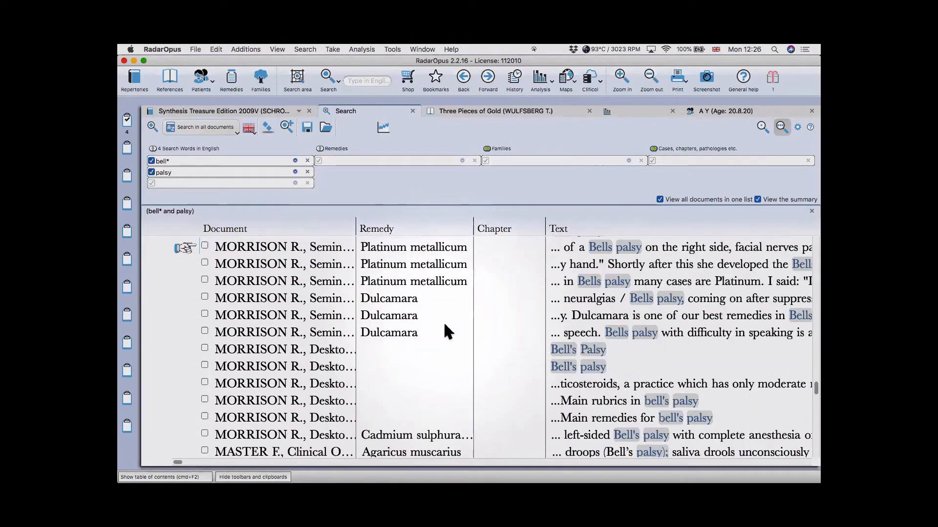
scroll(444, 324, "down", 2)
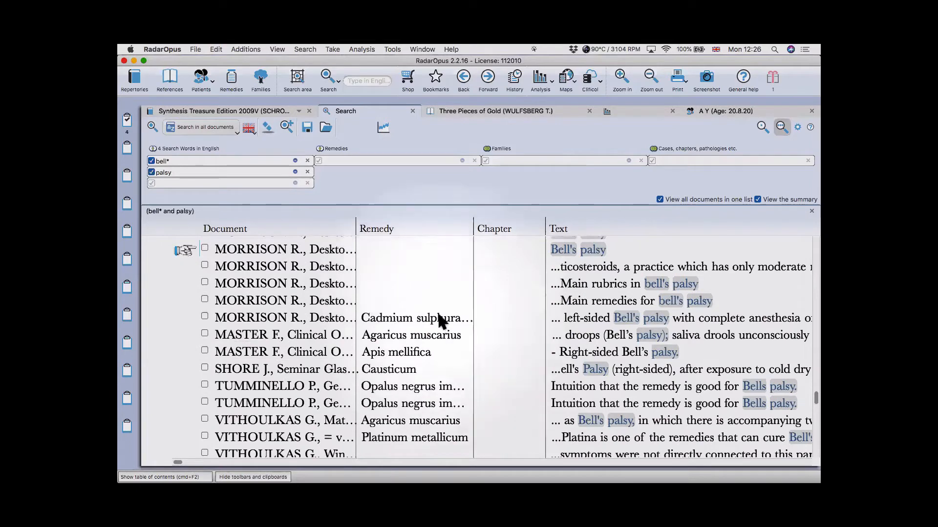
- Chart the bell* and palsy remedies as a bar graph and list Cadmium sulphuratum's references
left_click(383, 128)
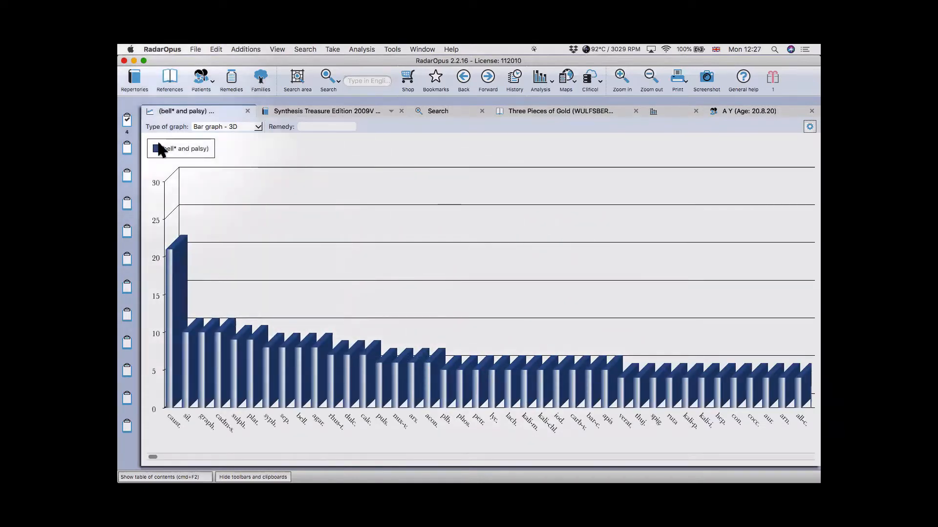
mouse_move(164, 320)
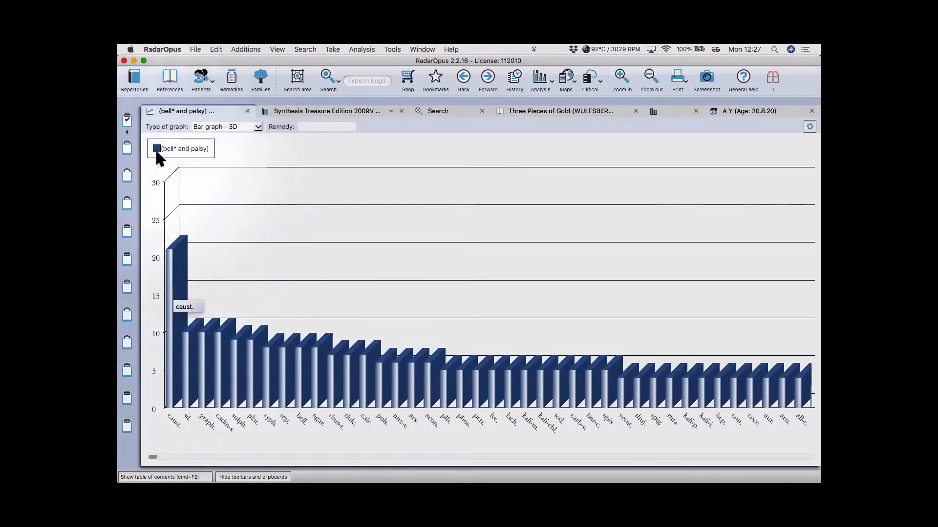
left_click(218, 390)
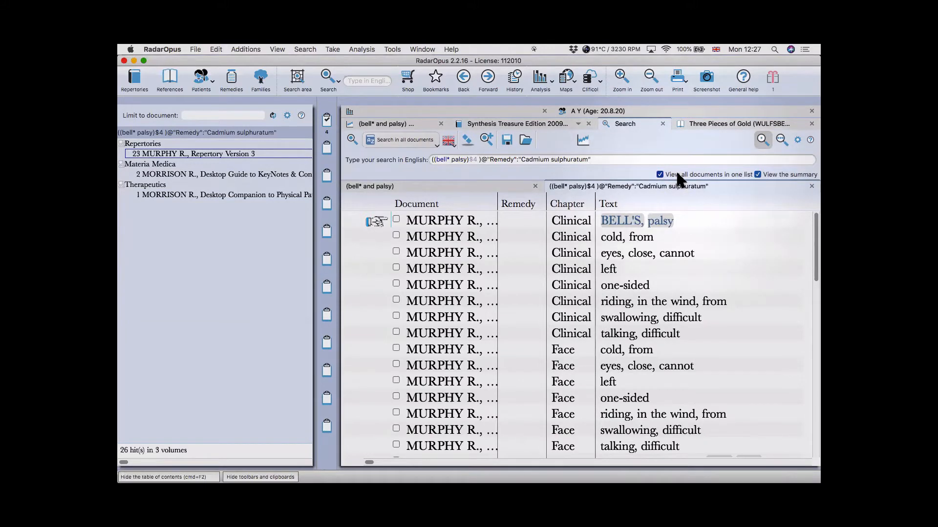
- Turn off the summary view to show full Bell's palsy rubric lines for Cadmium sulphuratum
left_click(780, 175)
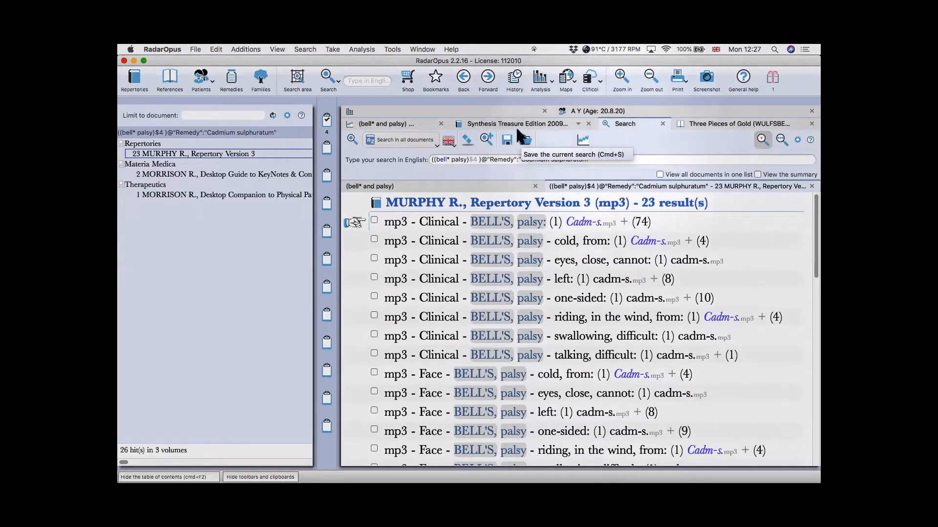
- Look through the Synthesis, Three Pieces of Gold, case, analysis and bar graph tabs
left_click(549, 123)
left_click(629, 124)
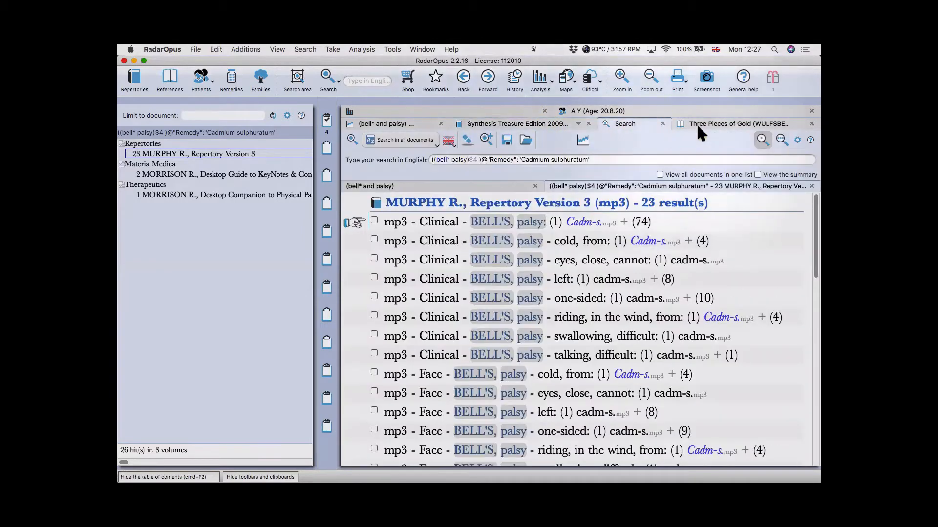
left_click(697, 125)
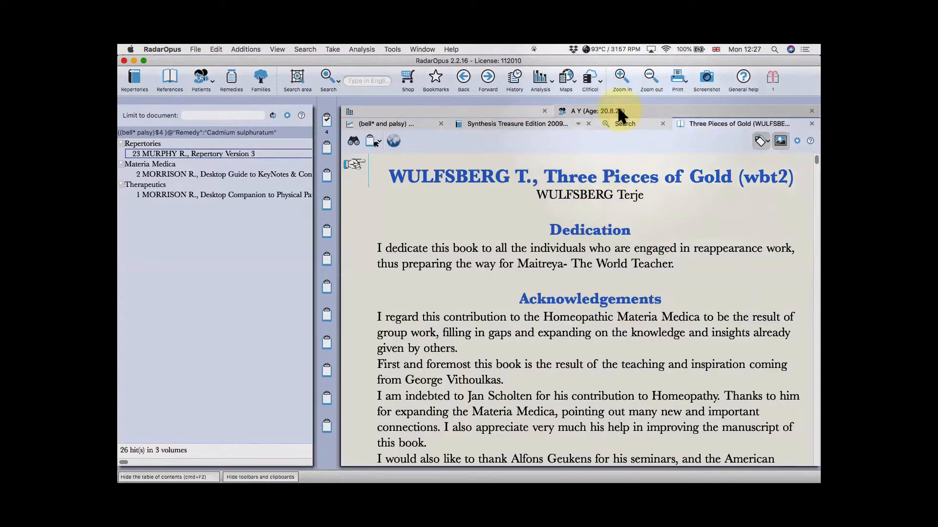
left_click(619, 112)
left_click(410, 123)
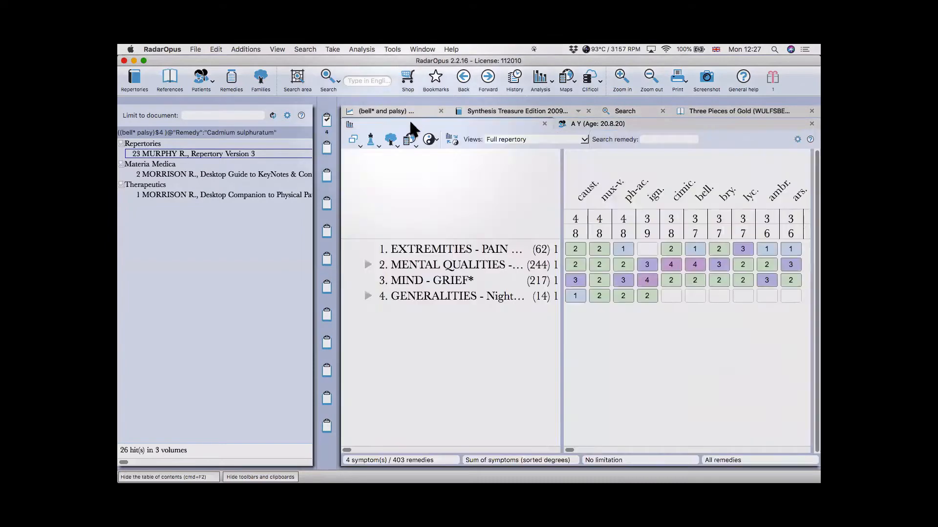
left_click(383, 109)
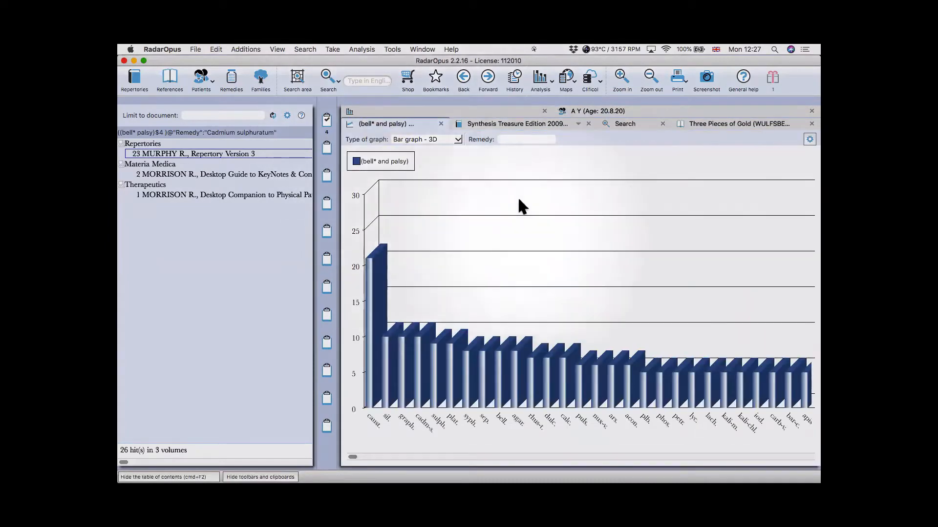
- Close the Three Pieces of Gold book and the Cadmium sulphuratum results
left_click(704, 122)
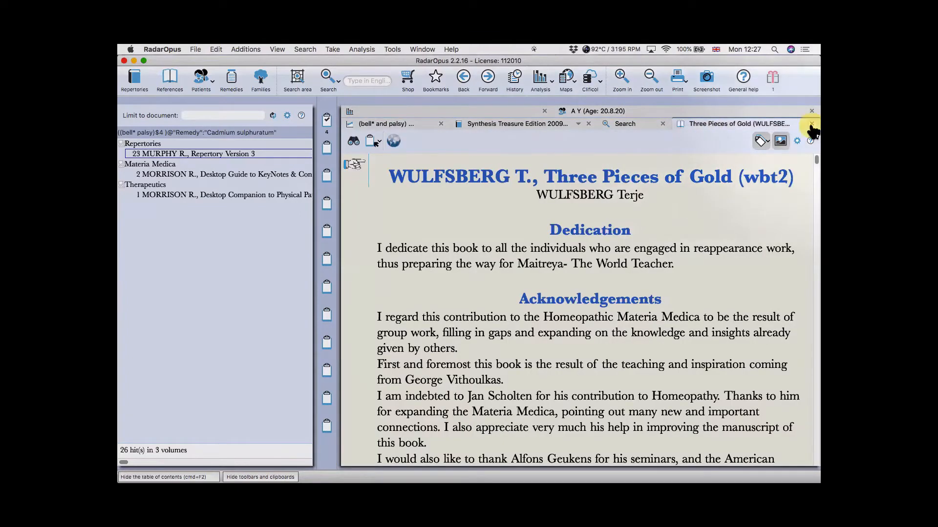
left_click(811, 124)
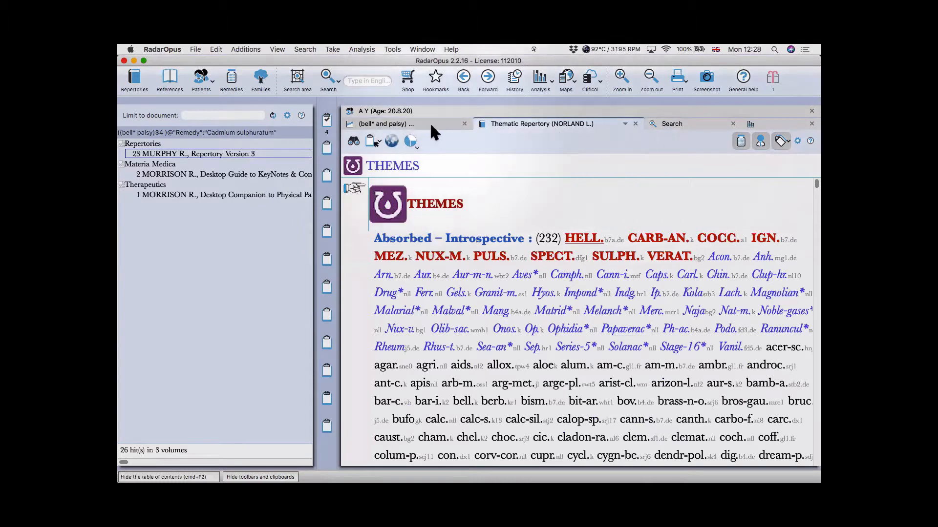
left_click(676, 124)
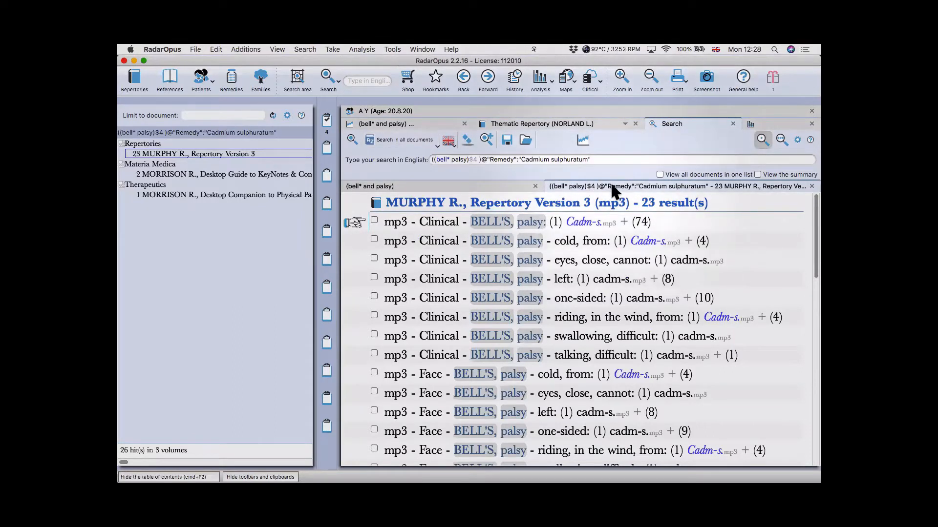
key("Escape")
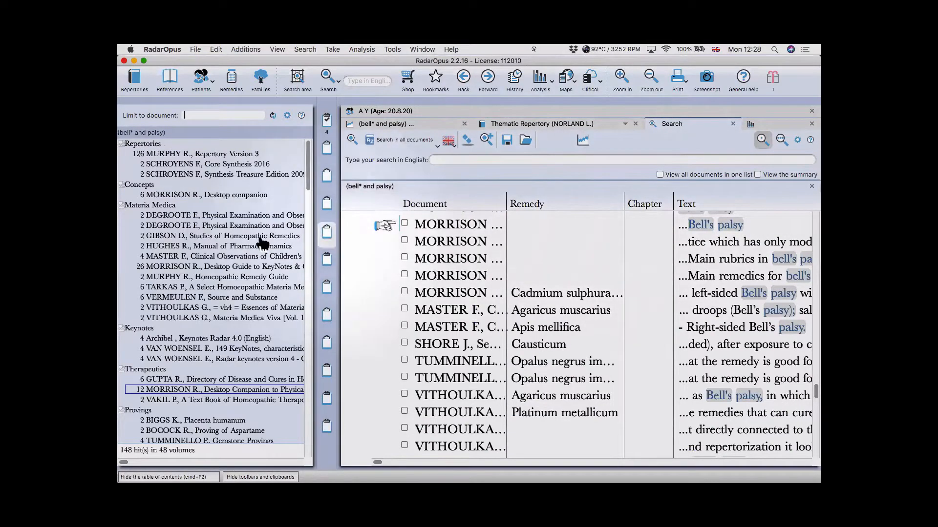
scroll(233, 248, "down", 5)
scroll(234, 245, "down", 5)
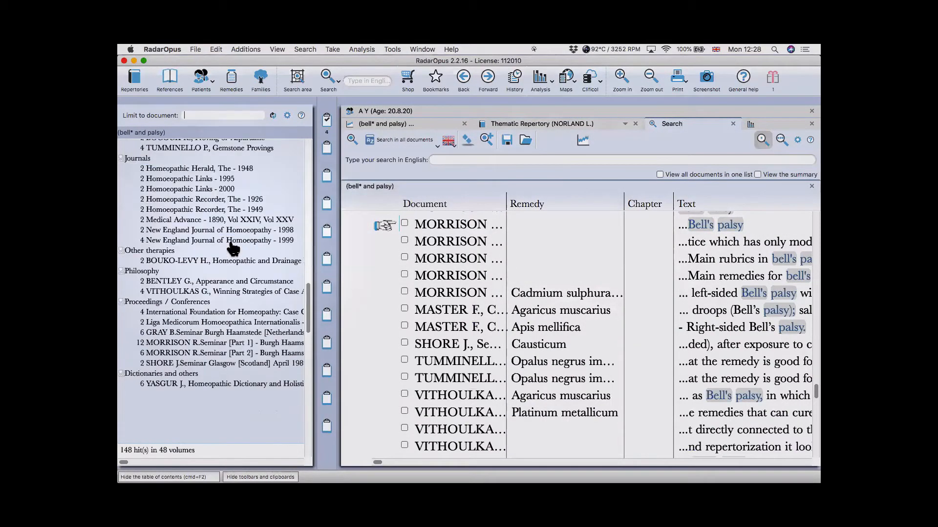
scroll(234, 245, "up", 10)
scroll(477, 279, "up", 2)
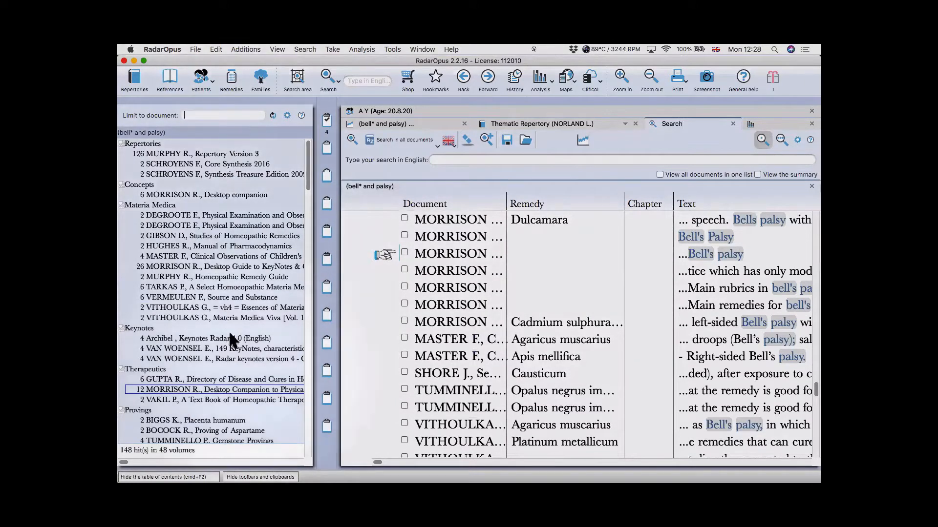
- List all bell* and palsy documents together and reopen the advanced search form
scroll(471, 312, "down", 5)
scroll(472, 308, "down", 5)
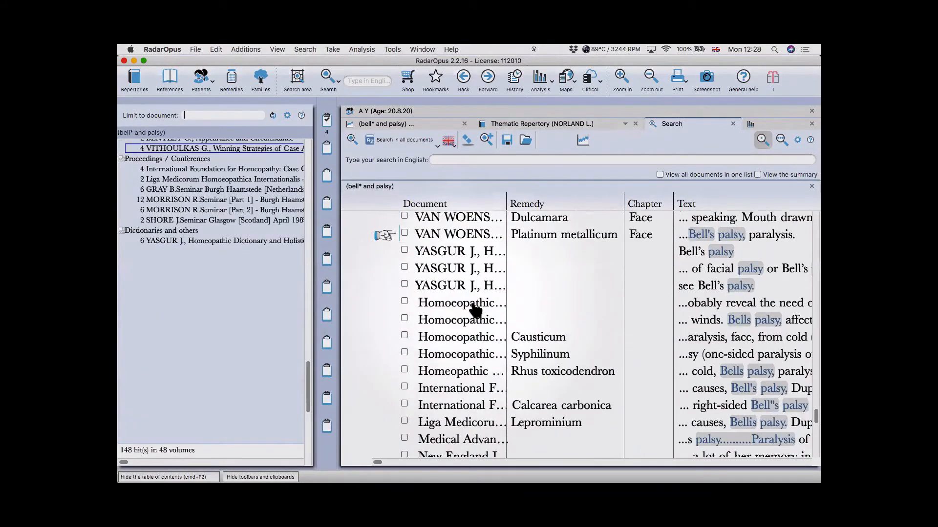
scroll(473, 308, "up", 6)
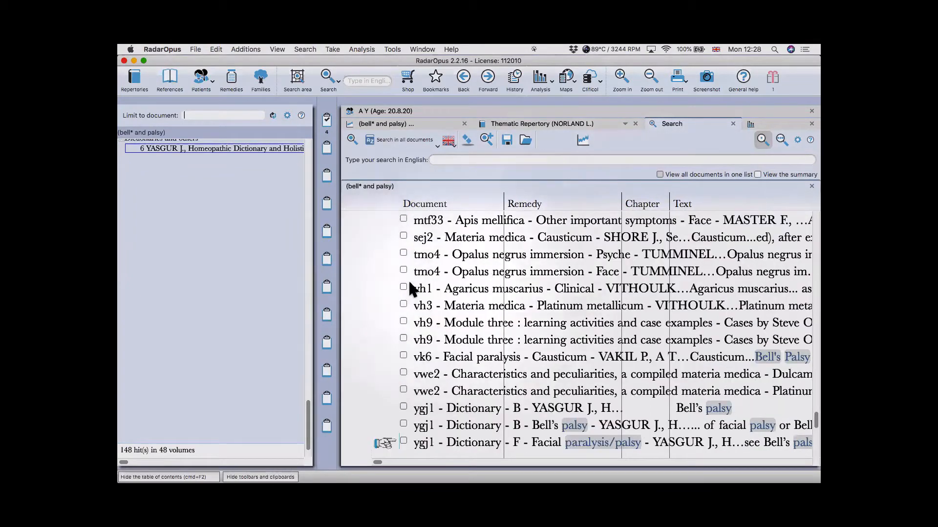
scroll(462, 272, "up", 1)
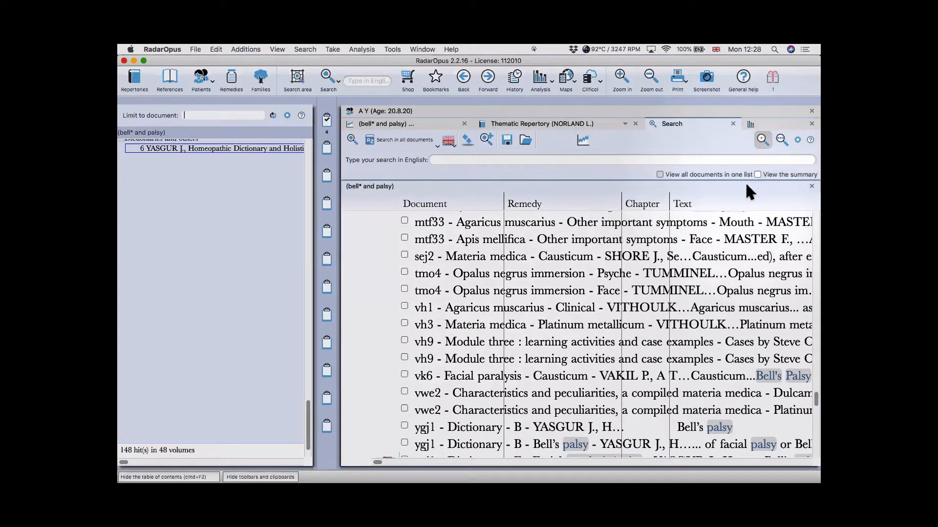
left_click(659, 175)
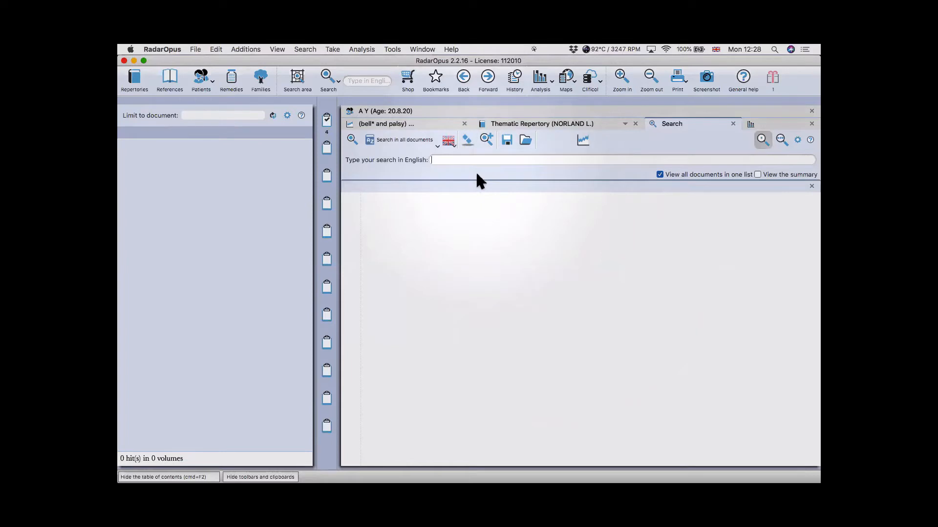
left_click(778, 140)
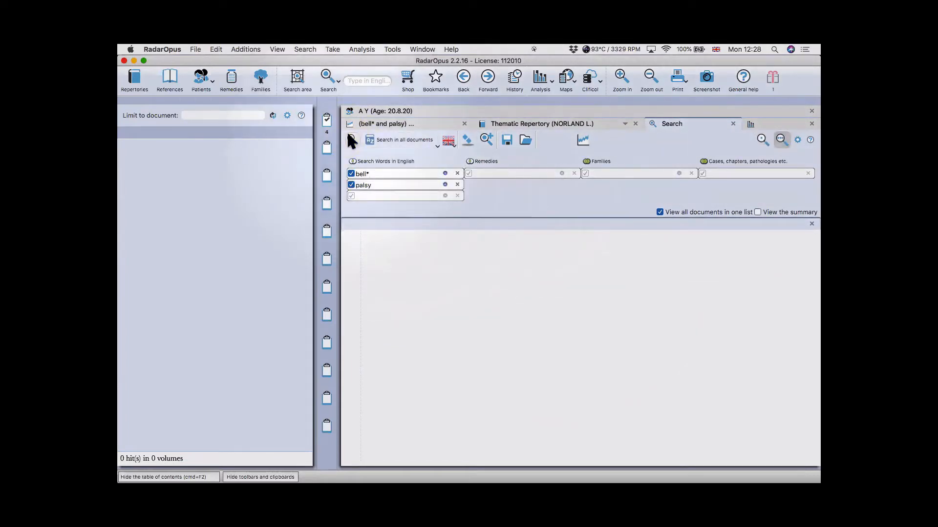
- Rerun the bell* and palsy search with the words within 4 words of each other
left_click(370, 161)
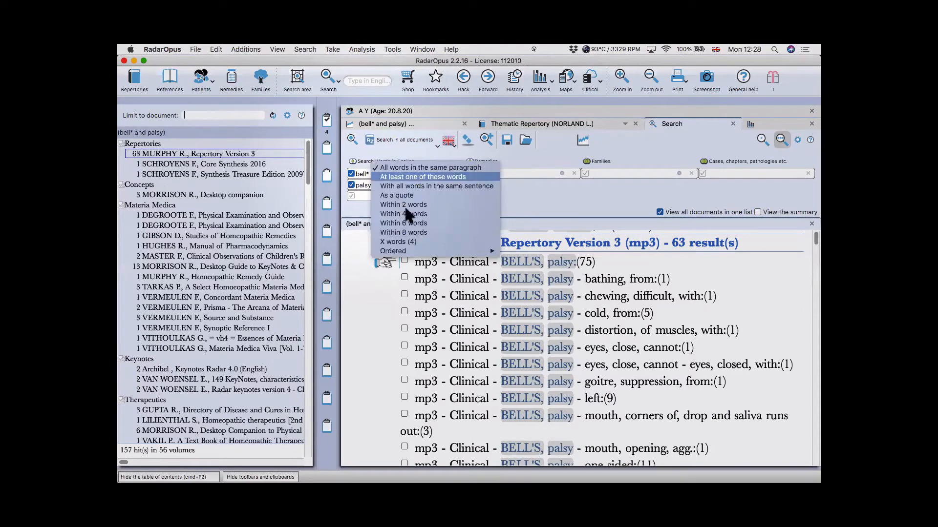
left_click(403, 214)
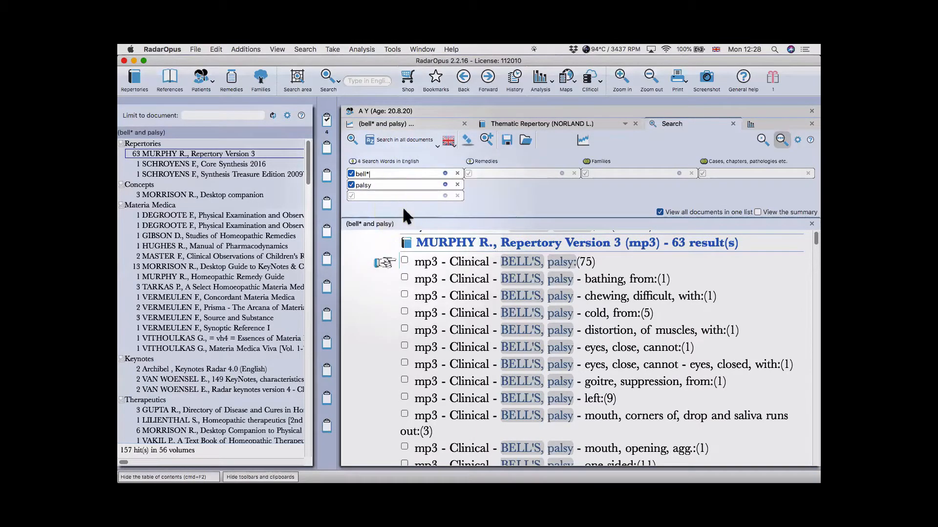
left_click(351, 137)
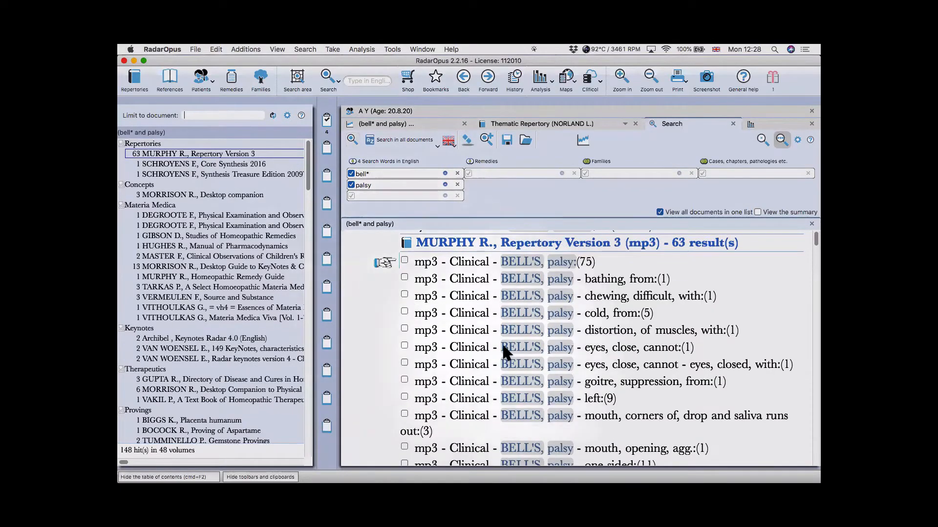
- Scroll through the resulting rubrics, then clear all searches
scroll(505, 353, "up", 2)
scroll(505, 353, "down", 10)
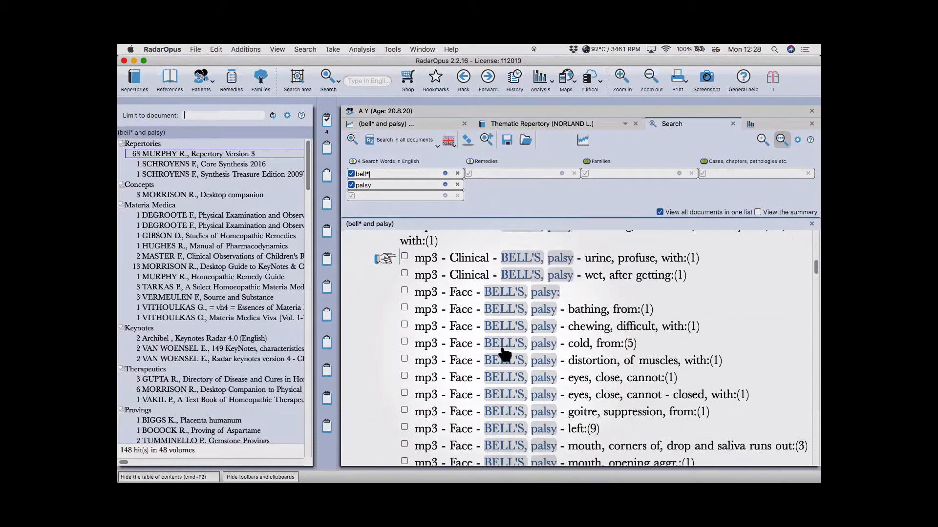
scroll(504, 354, "down", 10)
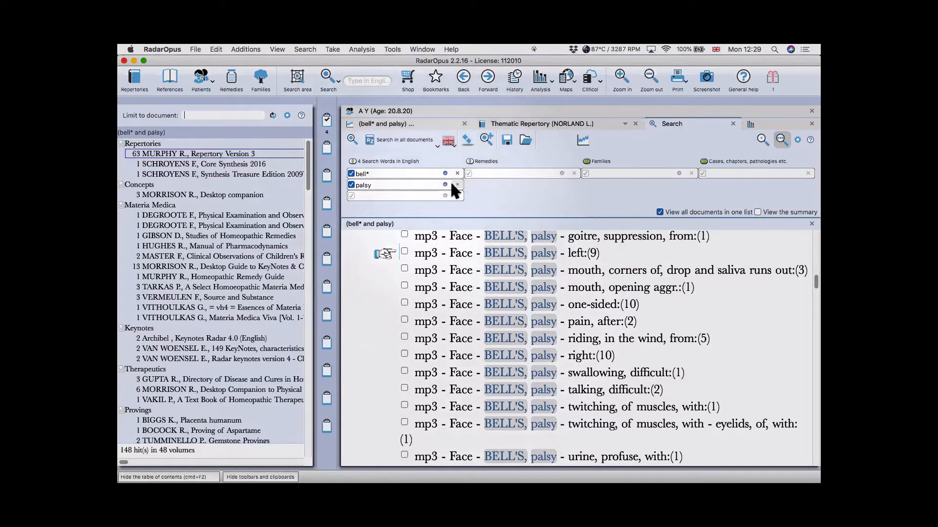
left_click(466, 140)
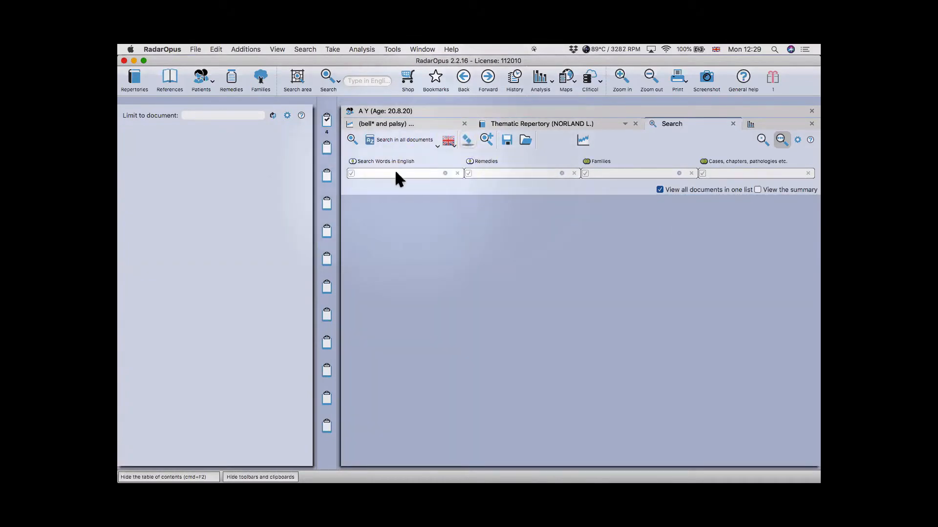
- Enter bell* as the first search word, correcting the entry after trying variants
type("bell*")
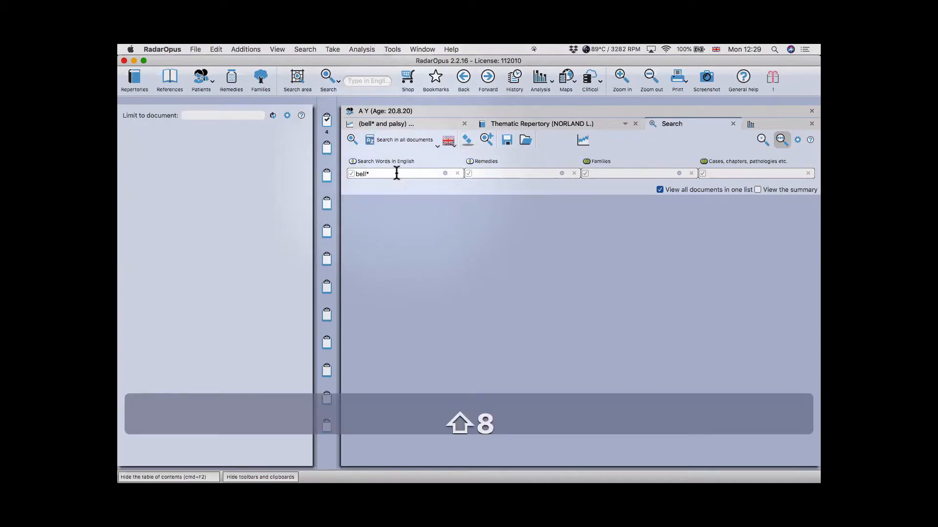
key("Return")
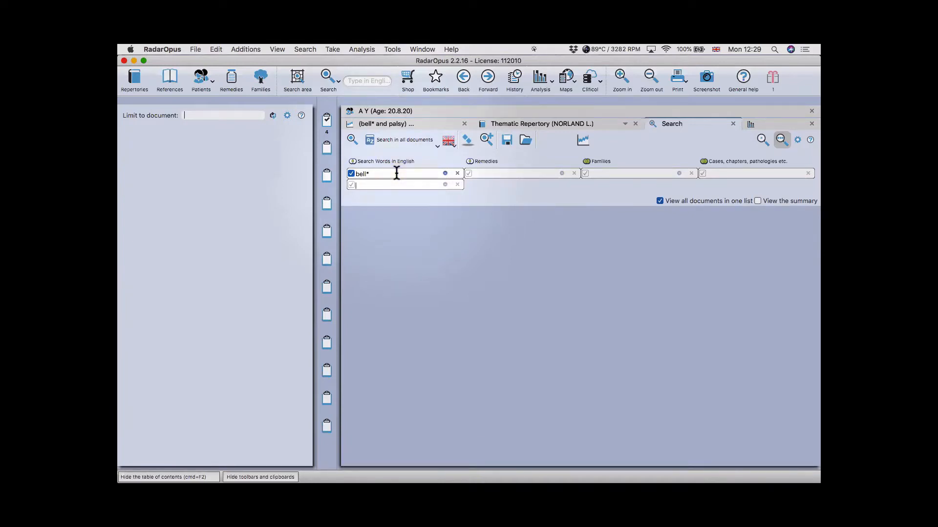
key("BackSpace")
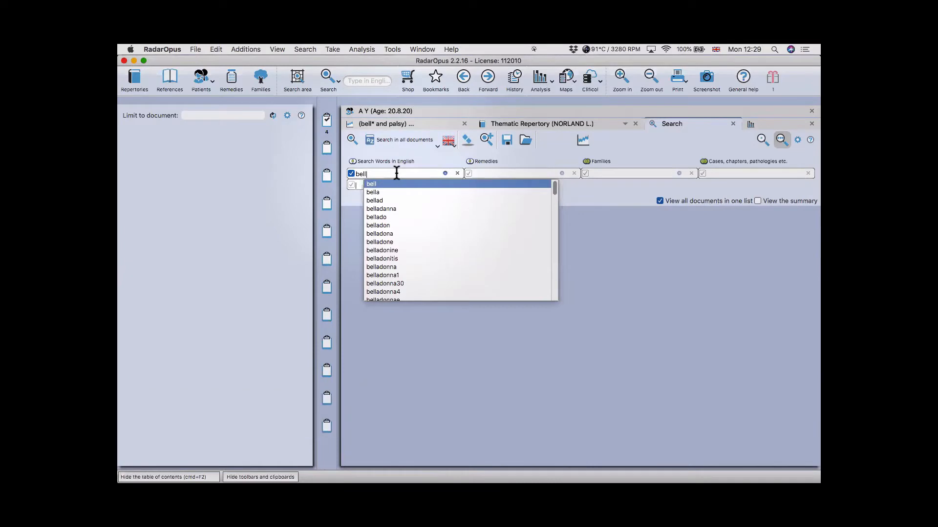
type("s")
key("BackSpace")
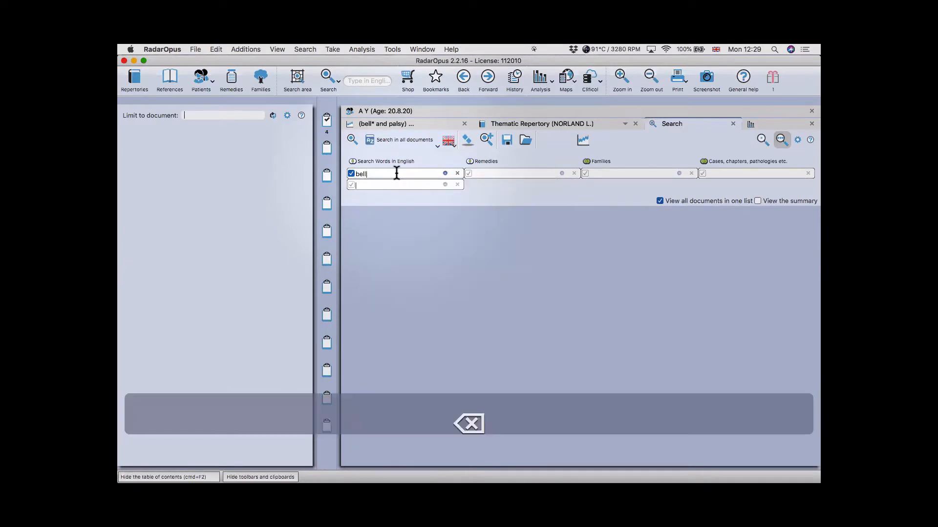
type("'s")
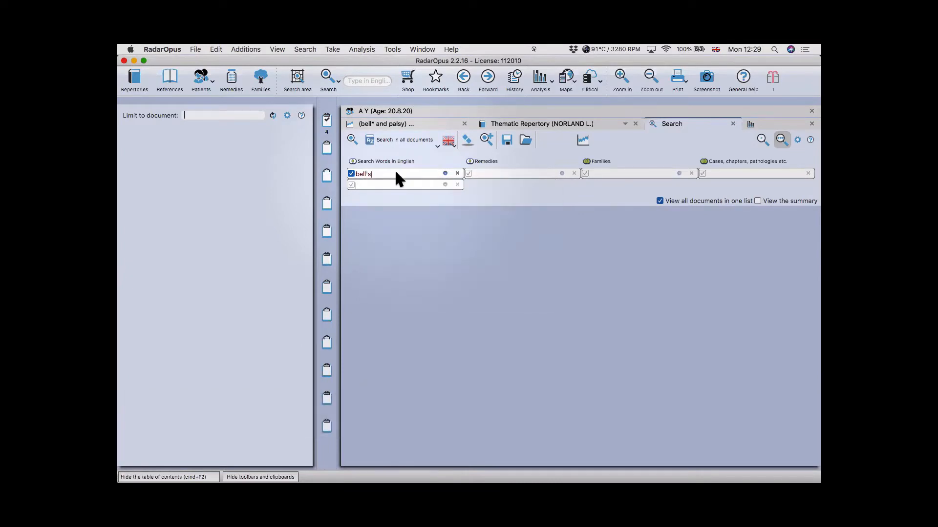
key("BackSpace")
key("BackSpace")
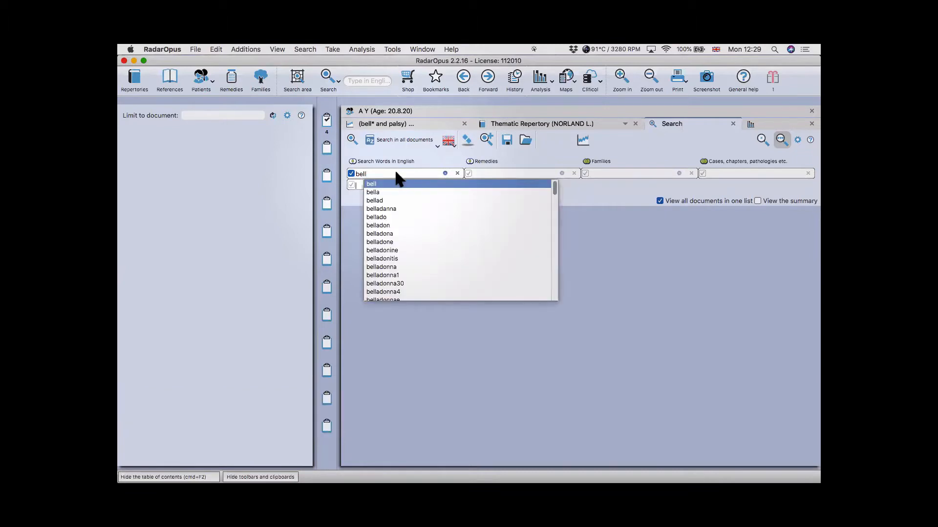
type("*")
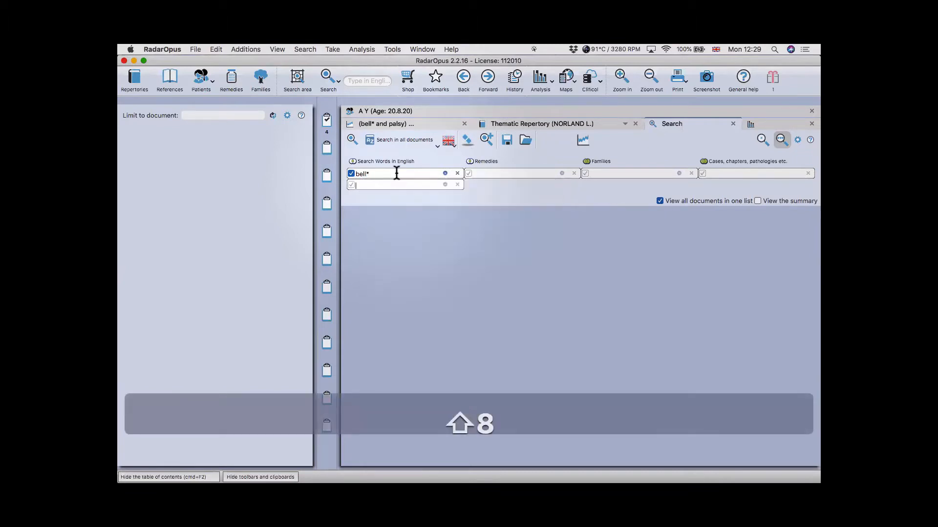
key("Tab")
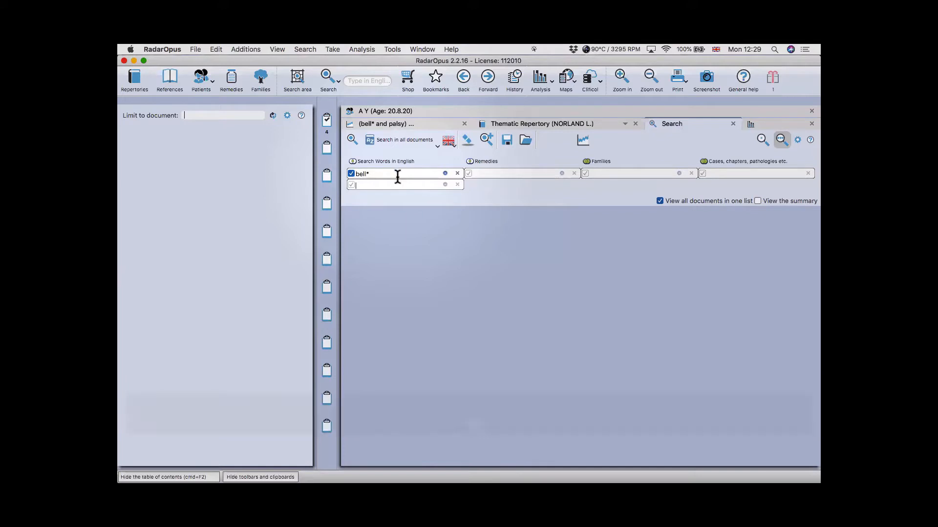
- Add palsy as the second search word
left_click(380, 186)
left_click(377, 188)
type("palsy")
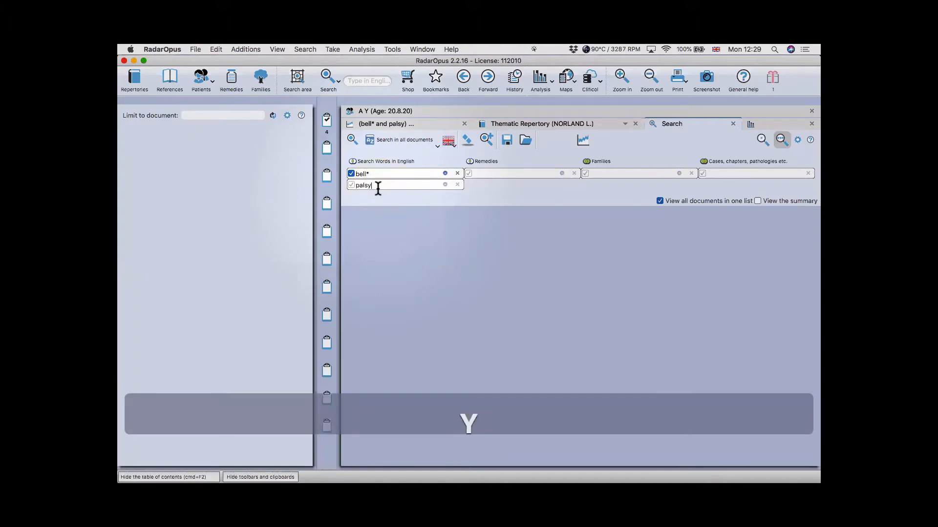
key("Return")
key("Return")
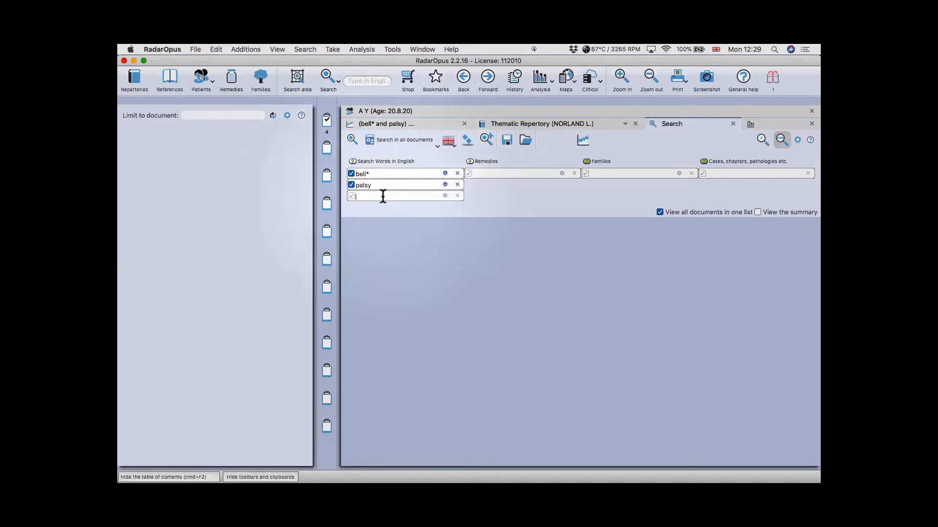
- Set the bell* and palsy search to match words within 4 words across all documents
left_click(374, 156)
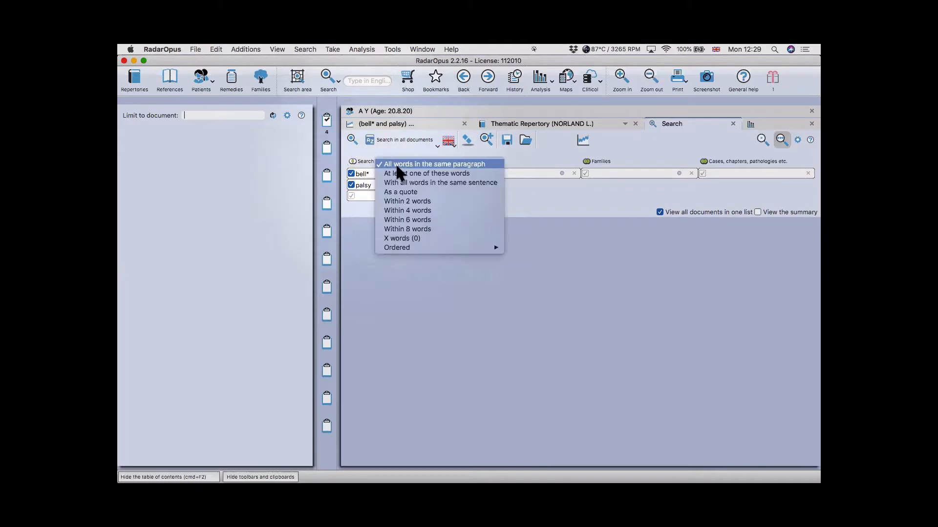
left_click(389, 211)
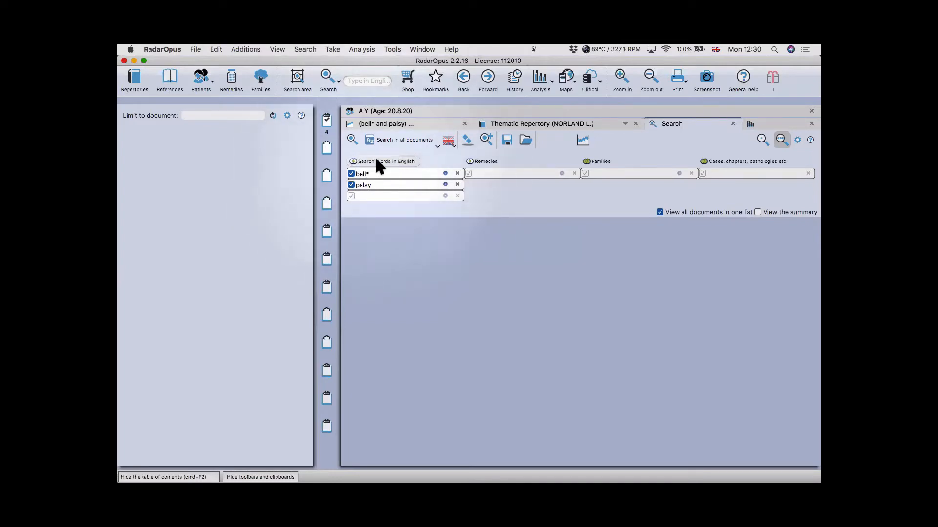
left_click(376, 161)
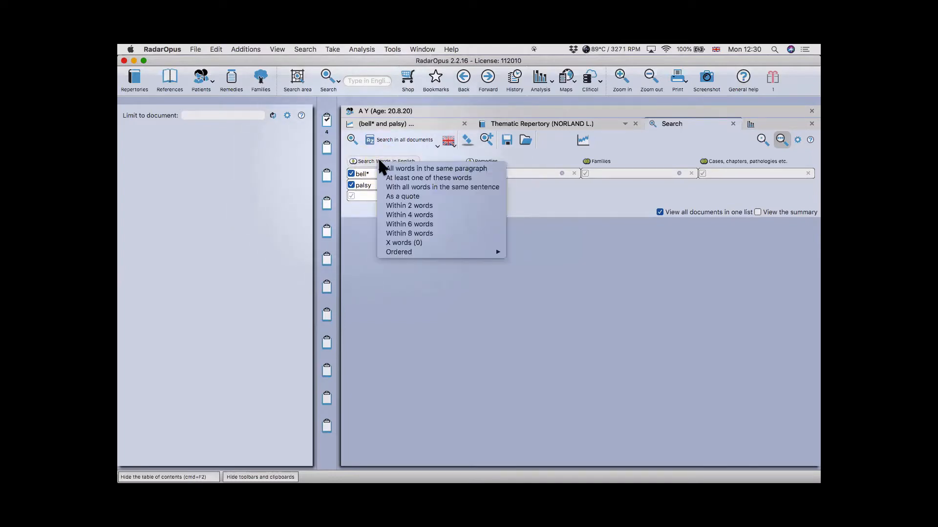
left_click(411, 216)
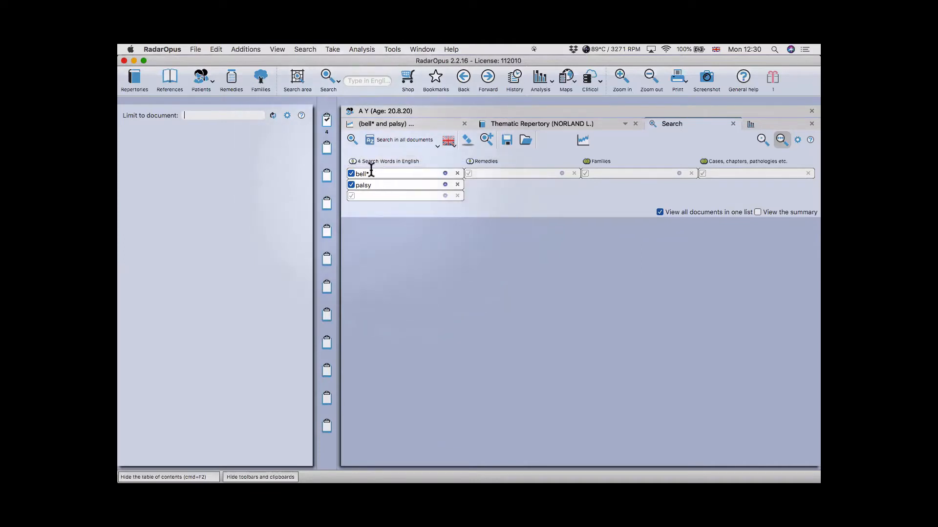
left_click(394, 138)
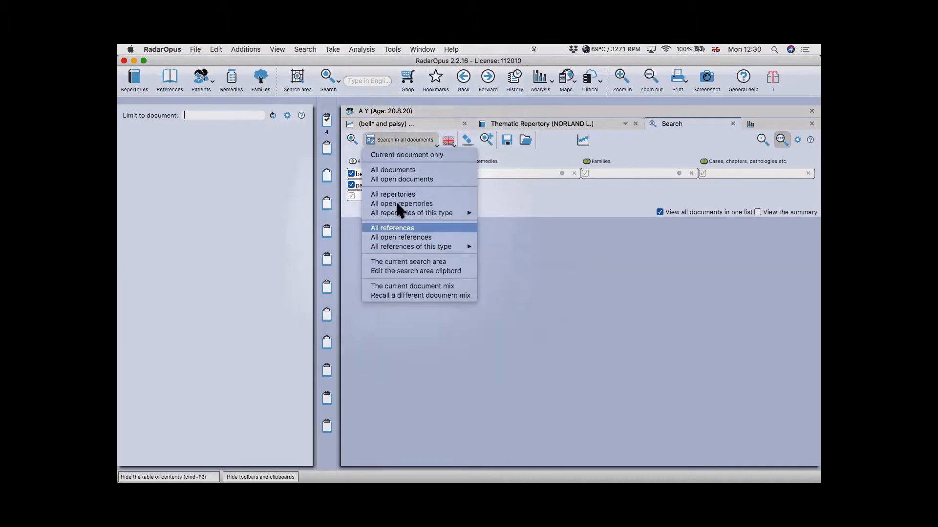
left_click(390, 168)
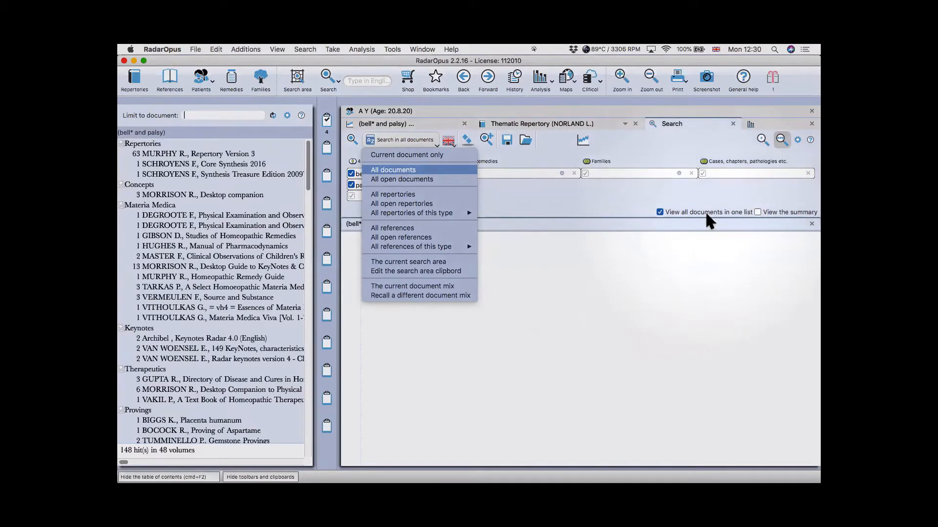
scroll(573, 325, "down", 1)
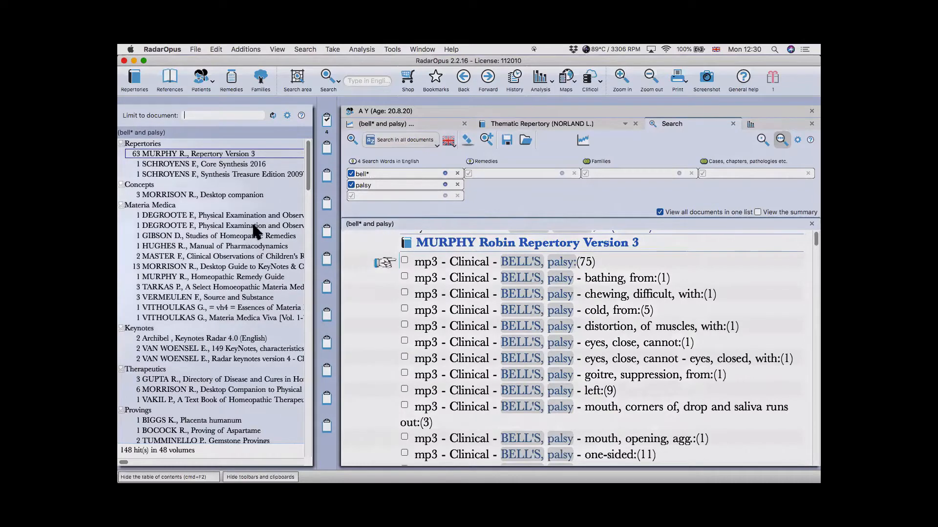
- From the BOCOCK Proving of Aspartame volume, tick all hits and combine them into a new rubric
key("super")
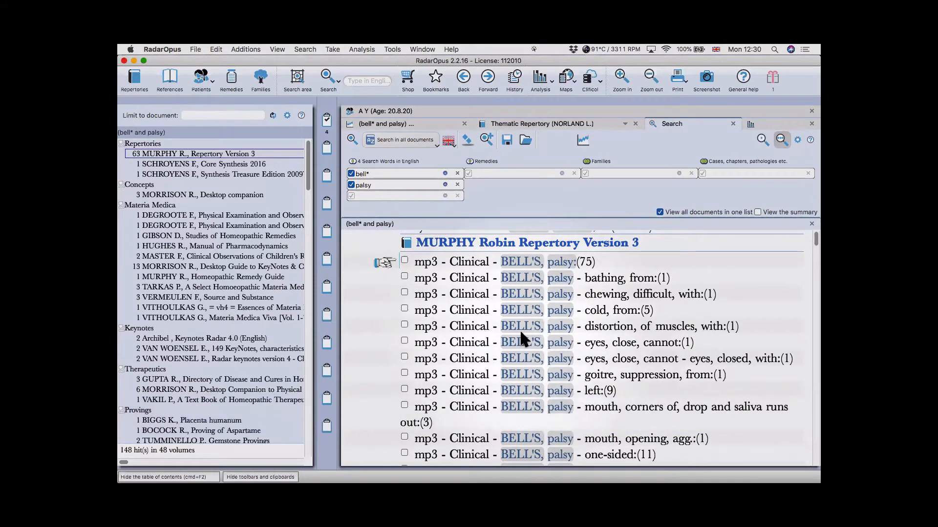
key("super")
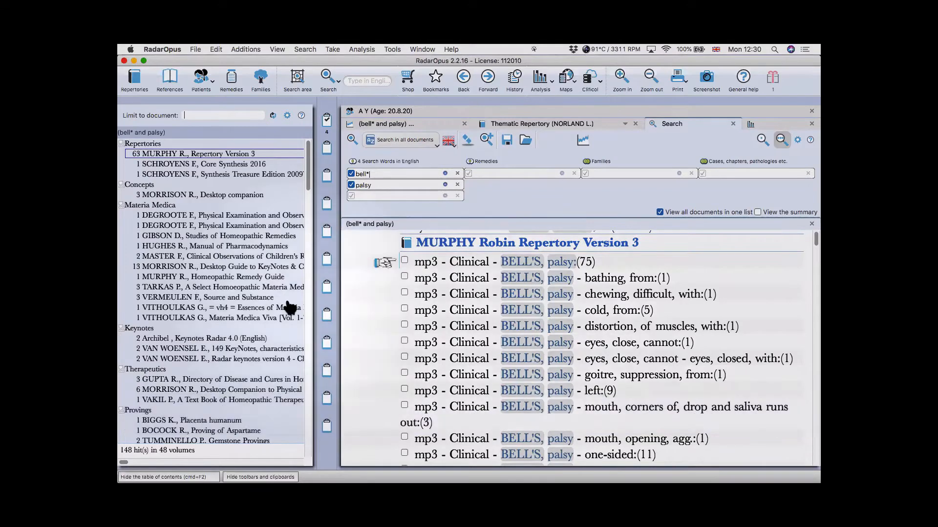
scroll(254, 342, "down", 3)
left_click(218, 372)
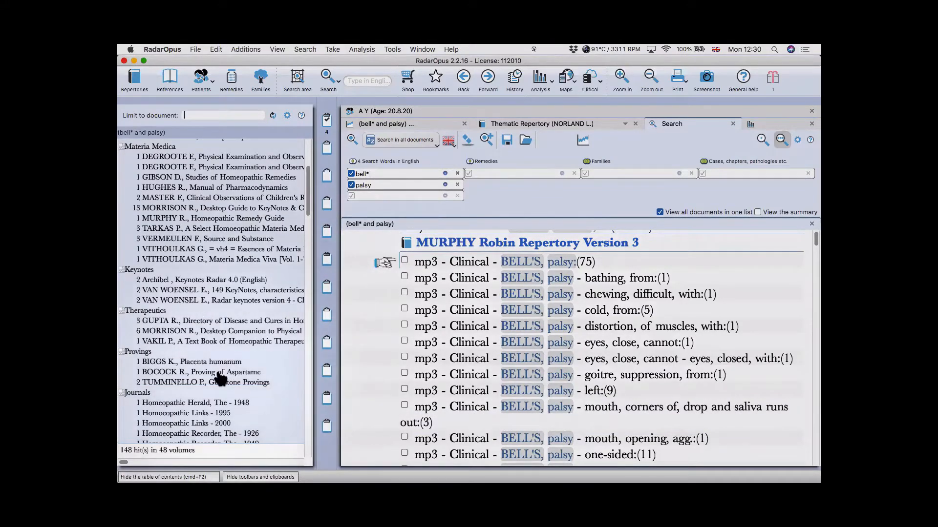
key("super")
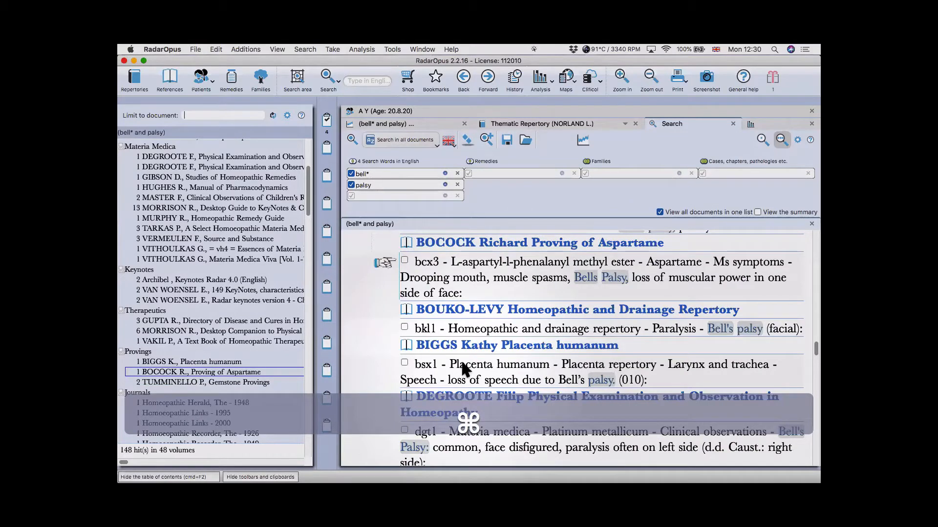
key("super+Return")
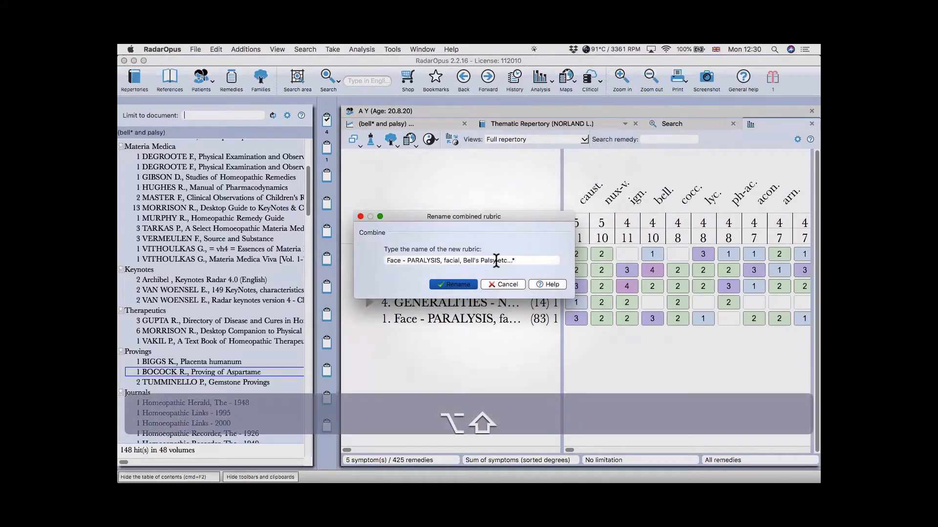
- Remove 'etc...' so the rubric is named 'Face - PARALYSIS, facial, Bell's Palsy'
key("alt+shift+Left")
key("BackSpace")
key("Return")
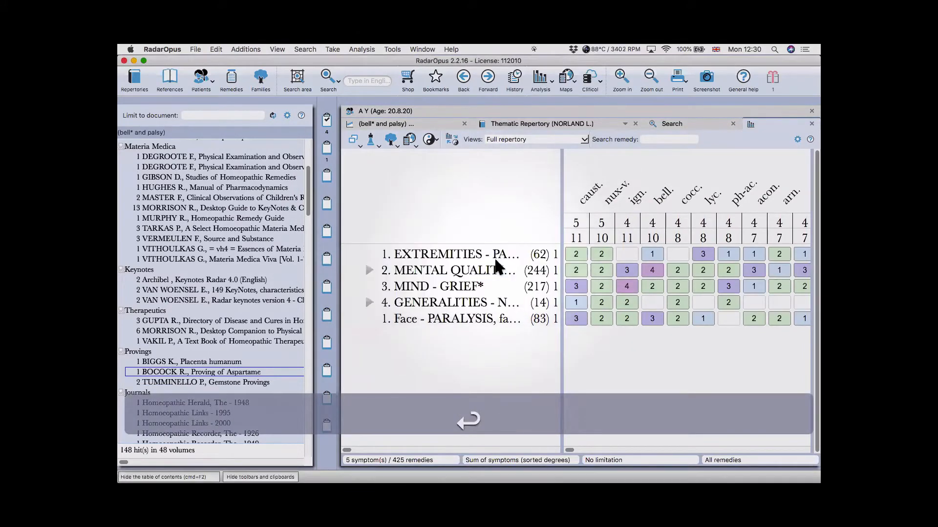
- Hide the table of contents, view the new Bell's Palsy rubric, then clear the search
key("super+F2")
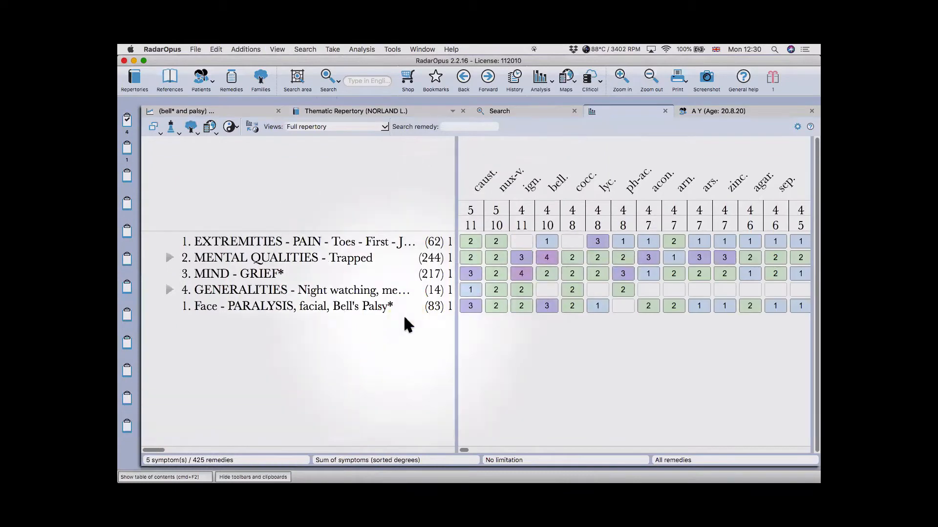
left_click(401, 315)
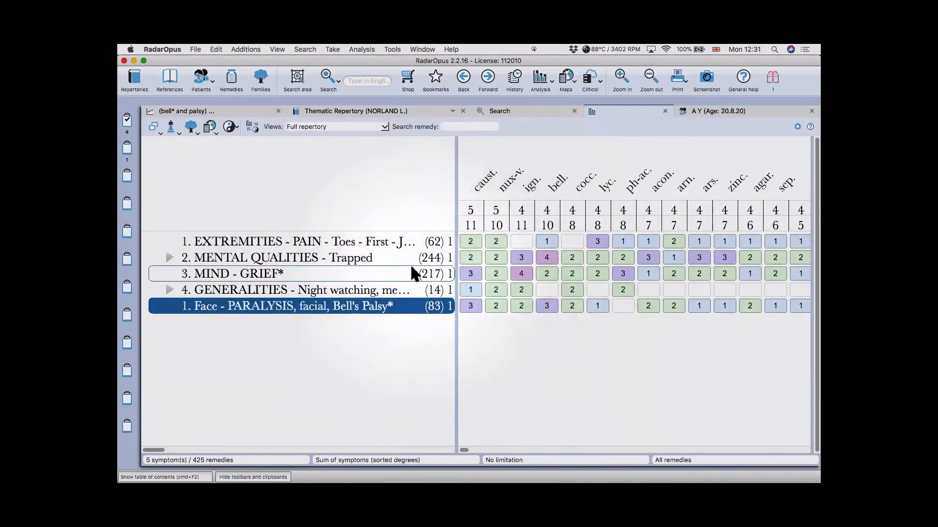
left_click(404, 188)
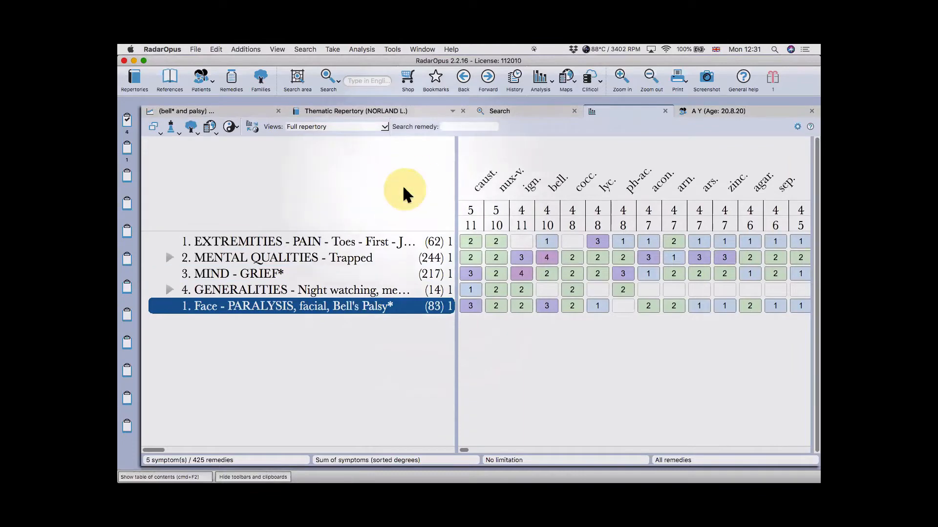
left_click(522, 112)
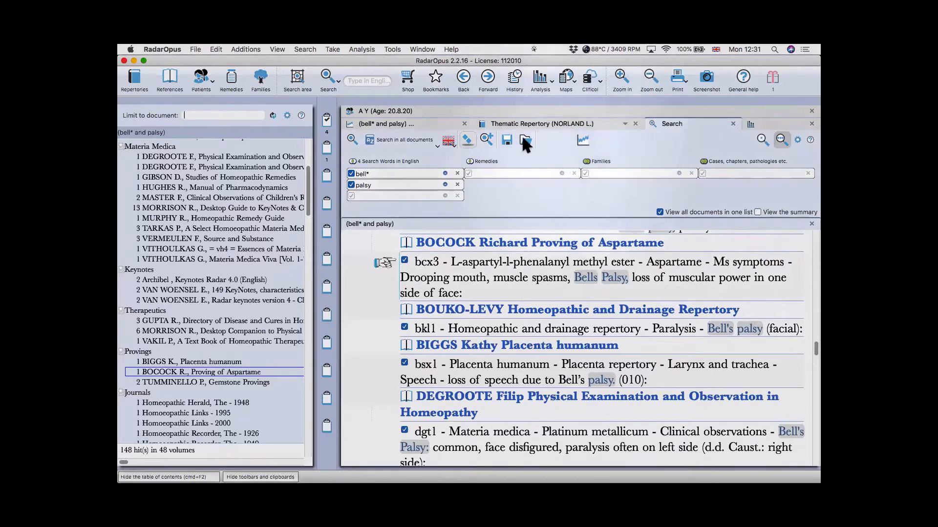
left_click(765, 141)
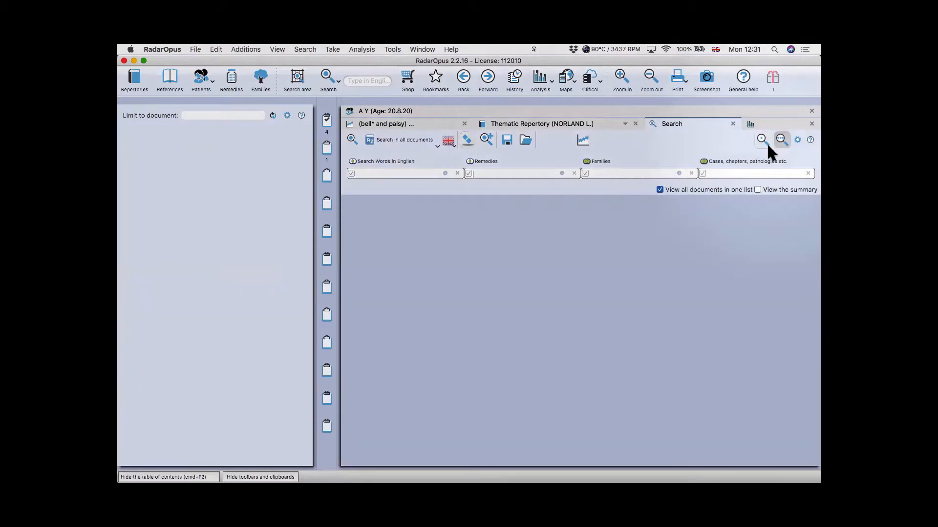
- Switch to a single free-text search line and bring up the saved-search recall dialog
left_click(763, 139)
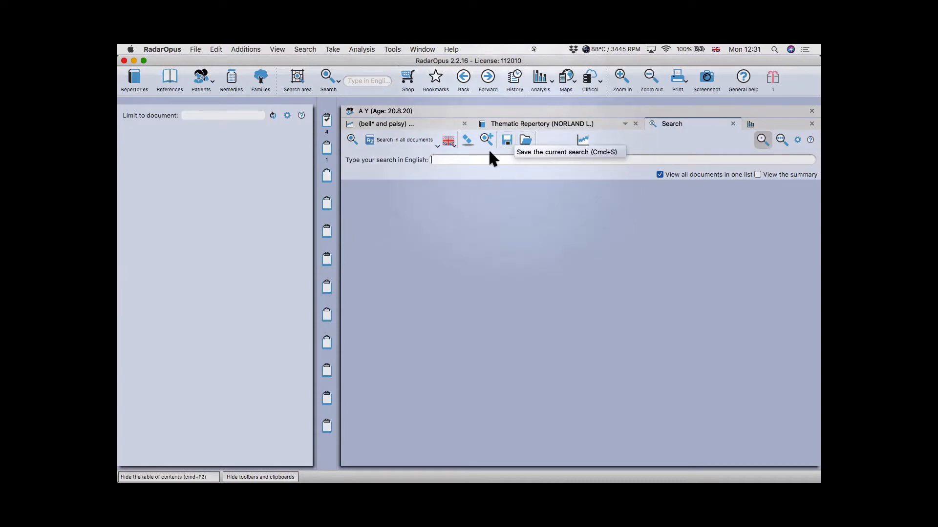
left_click(524, 137)
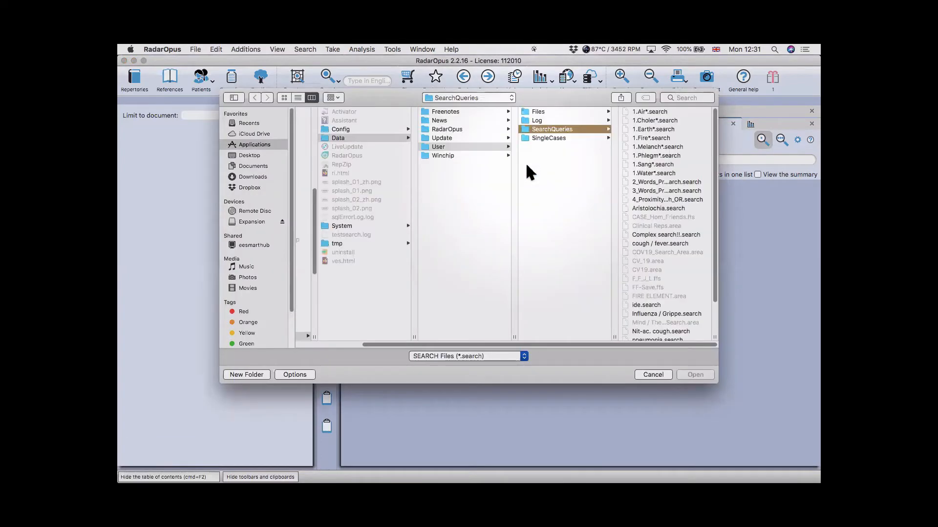
- Open the saved 2_Words_Proximity_Search query from SearchQueries and select its word1 placeholder
key("Right")
type("ide")
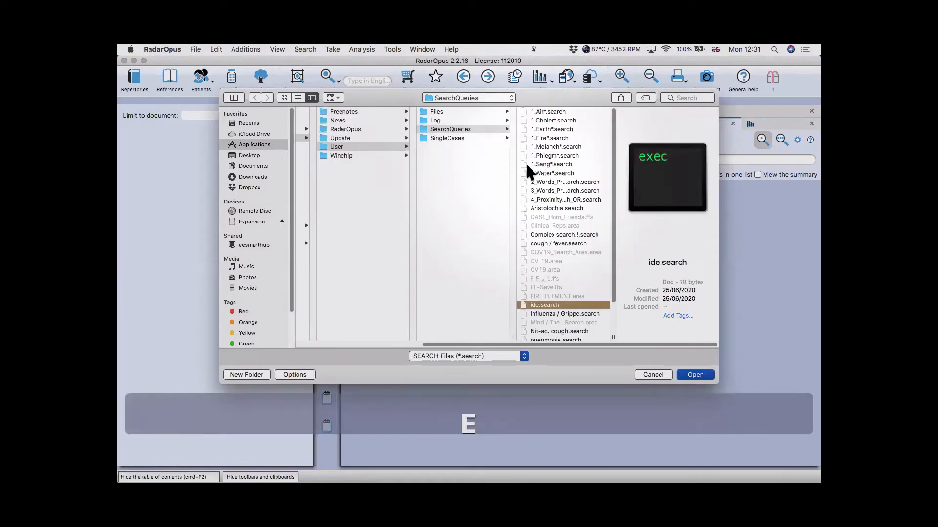
type("2")
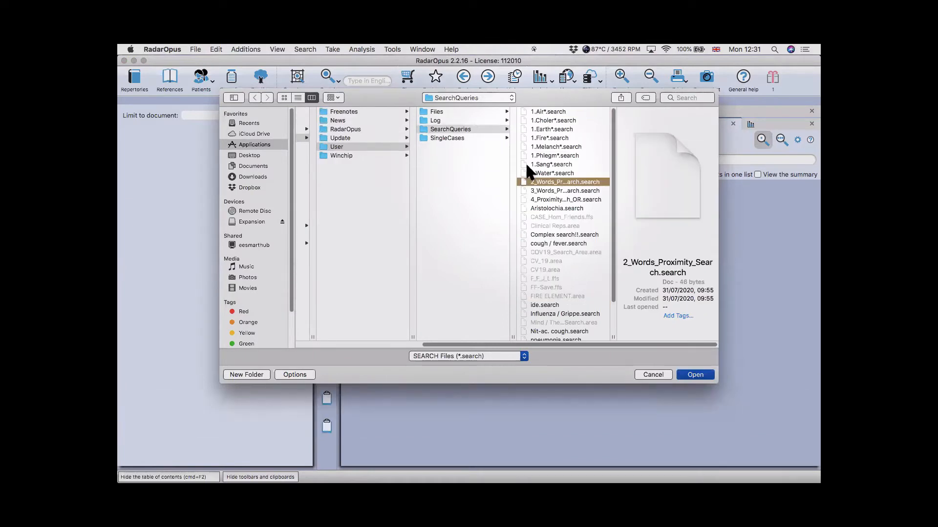
key("Return")
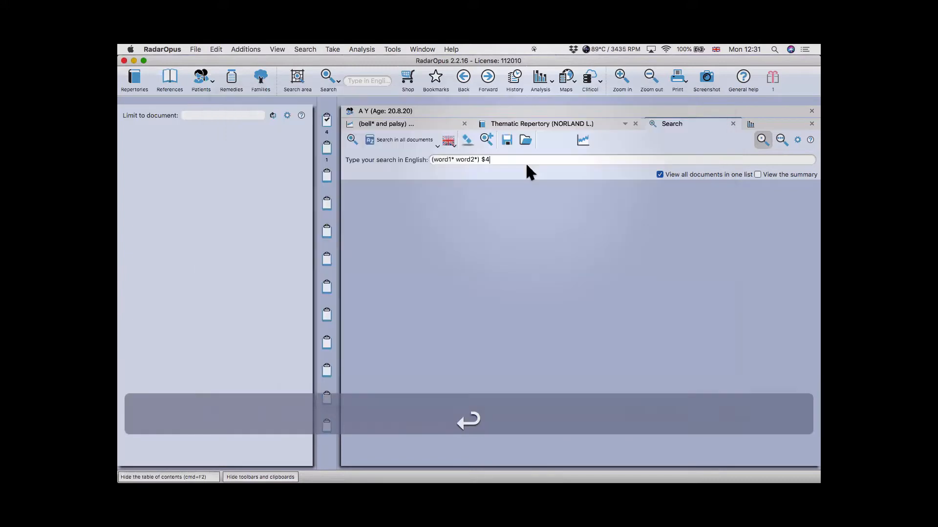
double_click(441, 160)
- Replace the placeholders with bell and pals and run the (bell* pals*) $4 search
type("bel")
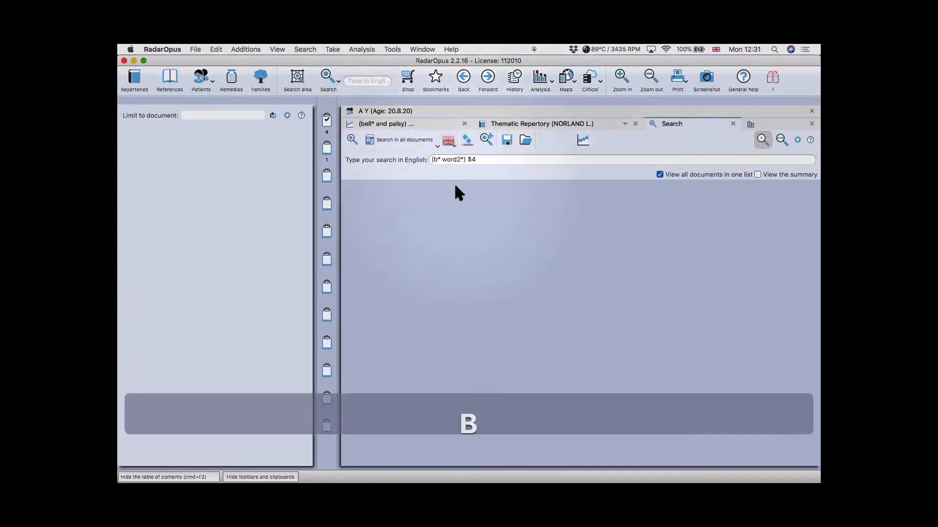
type("l")
double_click(454, 161)
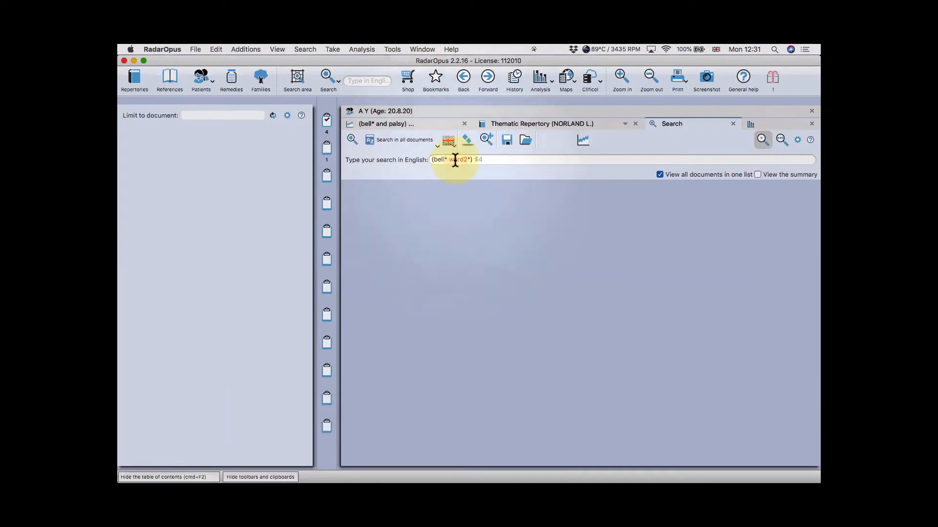
type("pals")
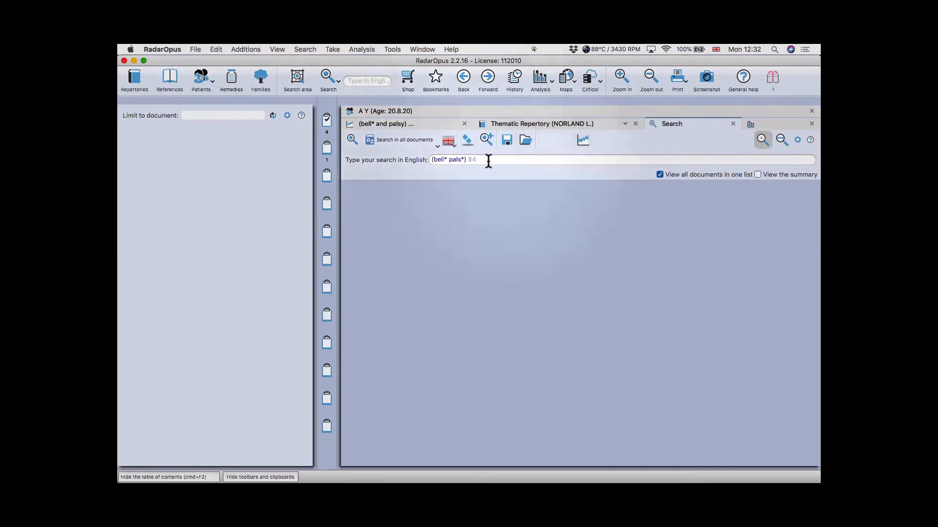
left_click(351, 140)
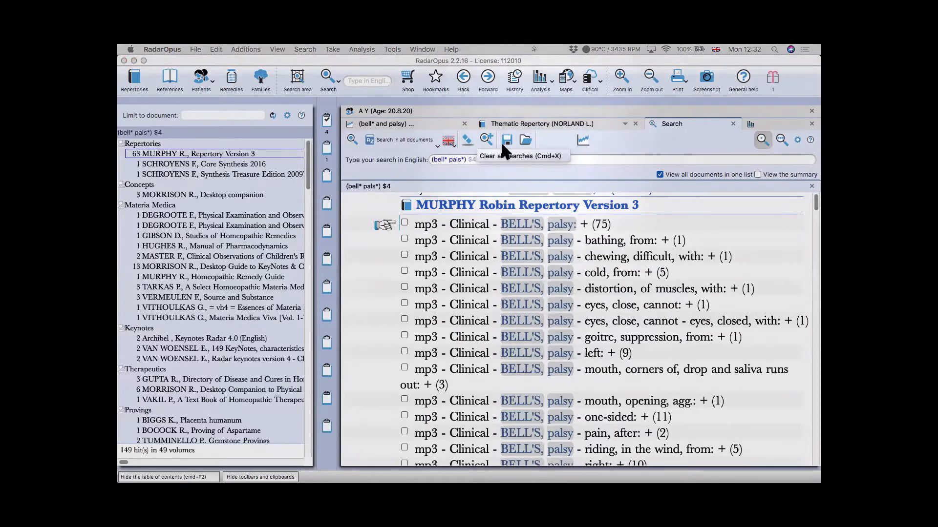
- Clear all searches and open the 4_Proximity_Search_OR.search query template
left_click(466, 141)
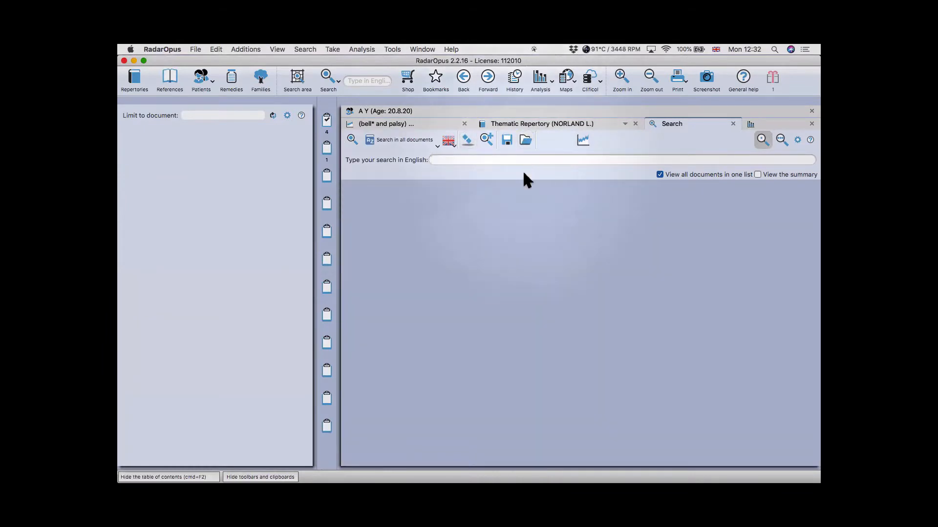
key("3")
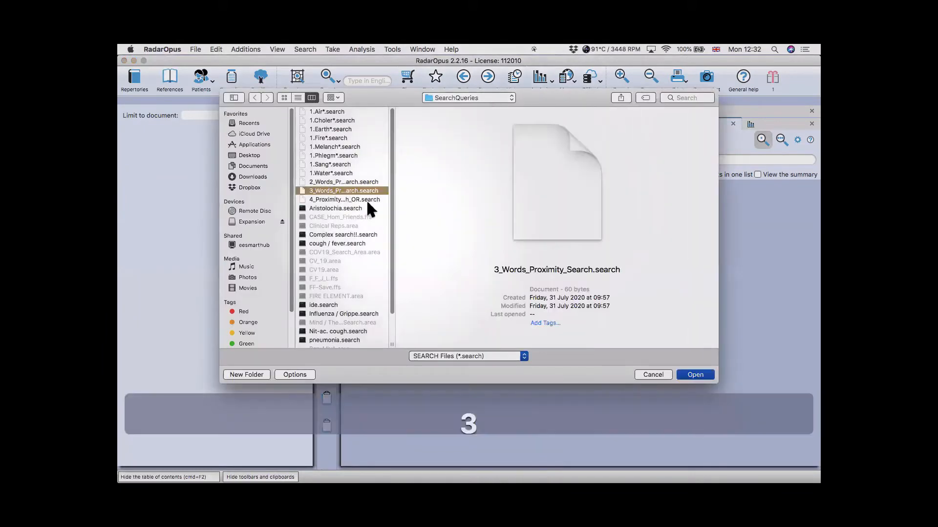
left_click(345, 199)
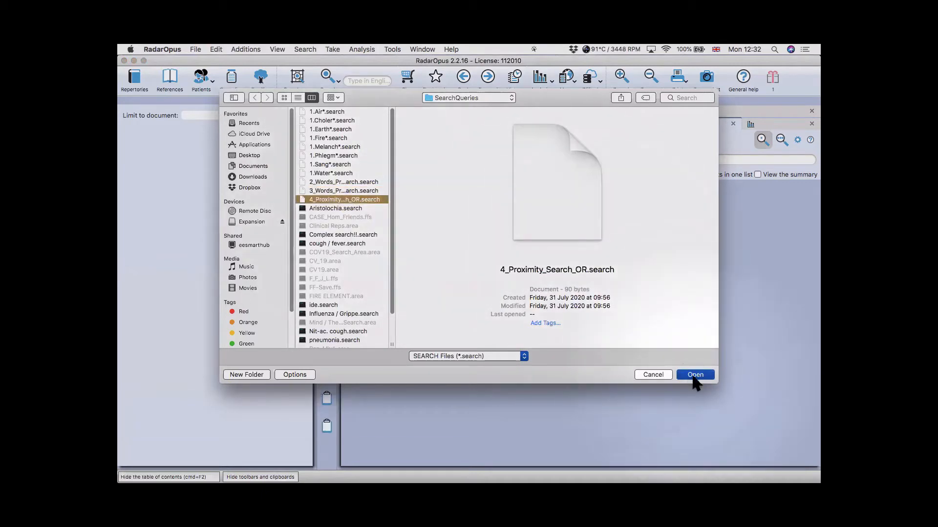
left_click(694, 375)
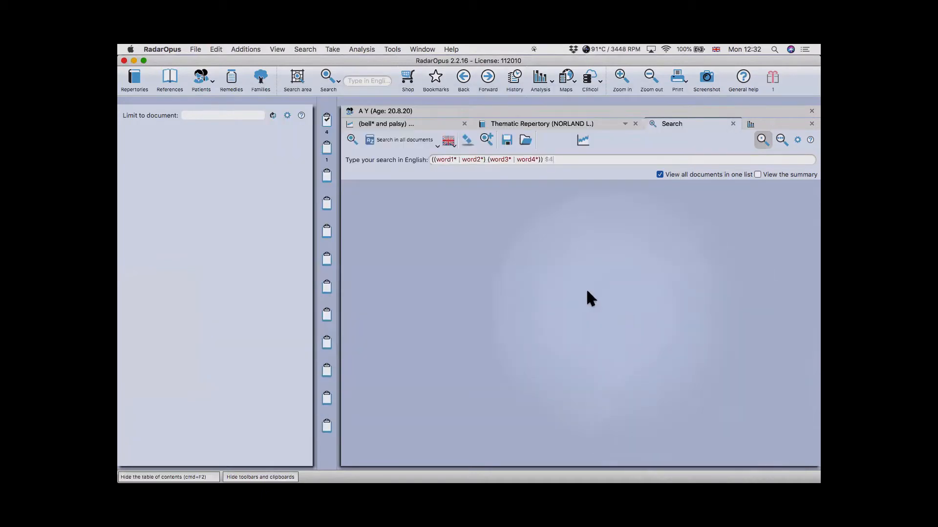
- Replace the four placeholders with childb, deliver, after and ailme, then run the search
left_click(444, 160)
double_click(444, 160)
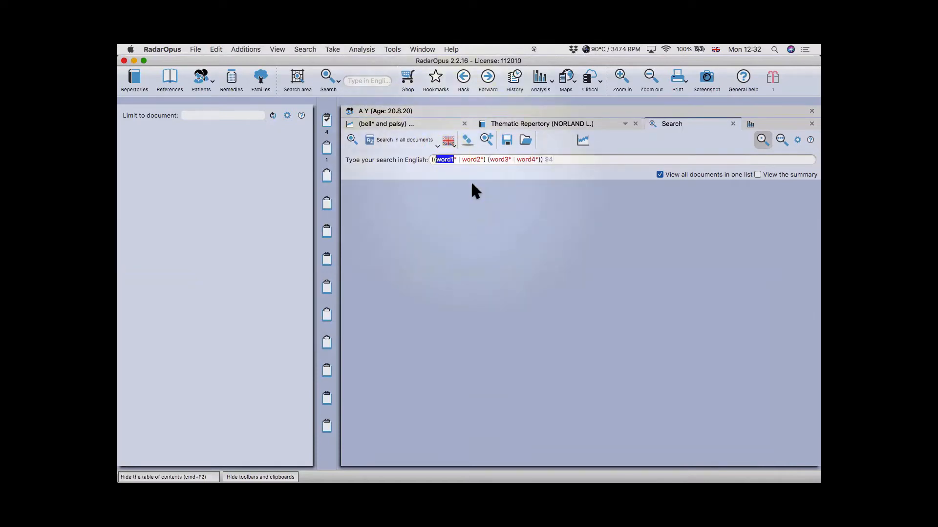
type("childb")
double_click(470, 159)
type("deliver")
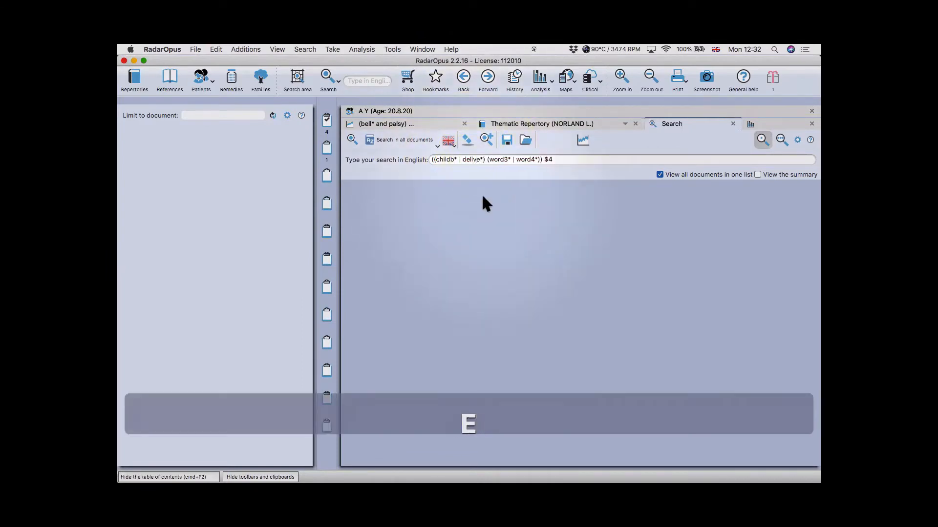
double_click(501, 161)
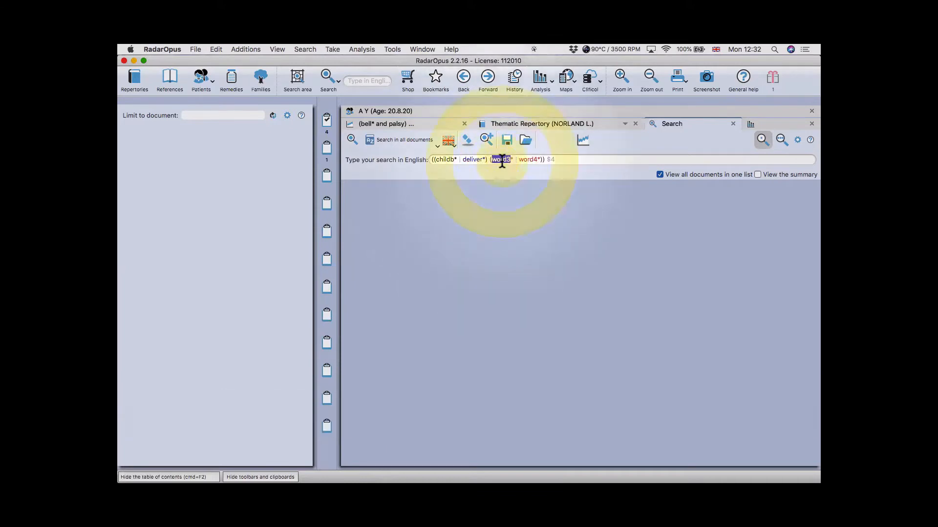
type("after")
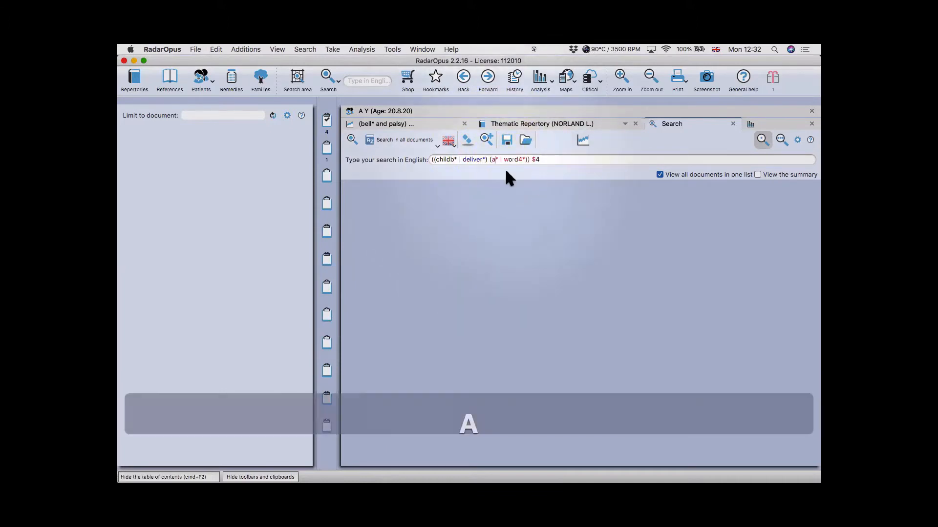
double_click(521, 160)
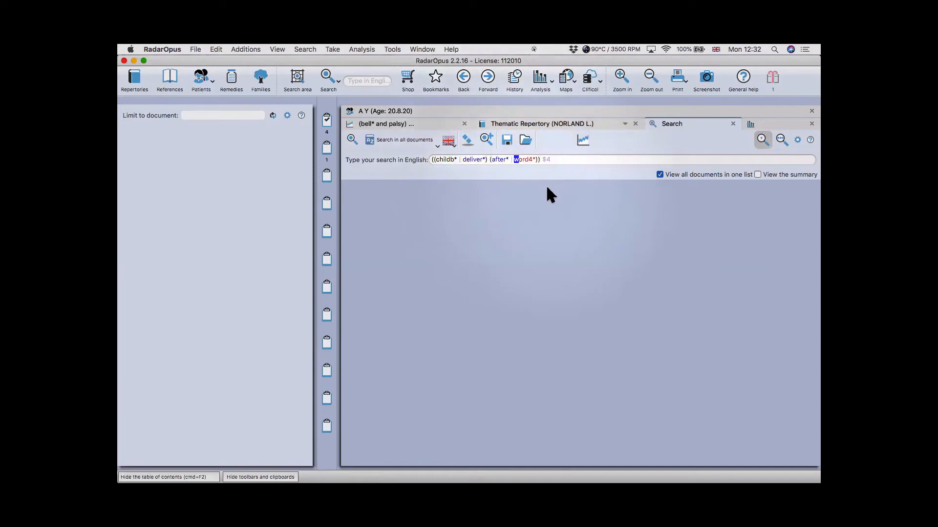
double_click(523, 160)
type("ailme*)) $")
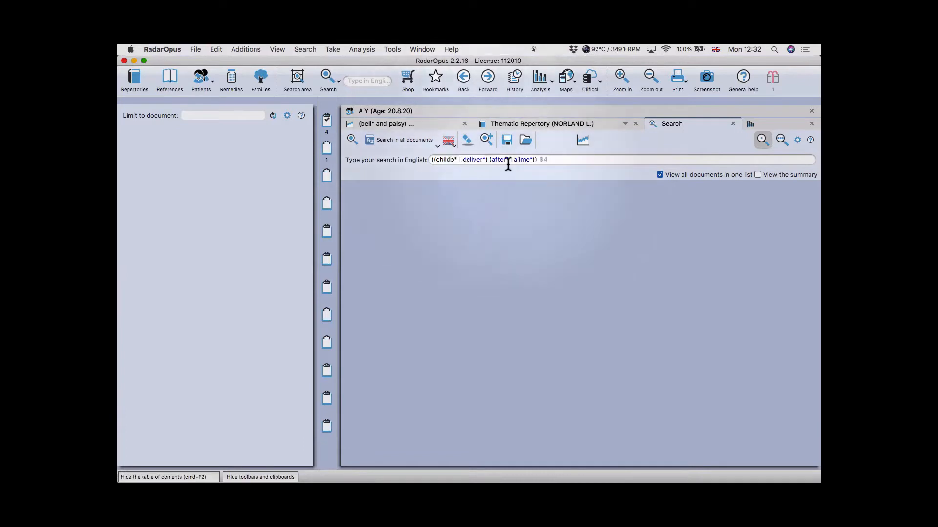
type("4")
left_click(351, 138)
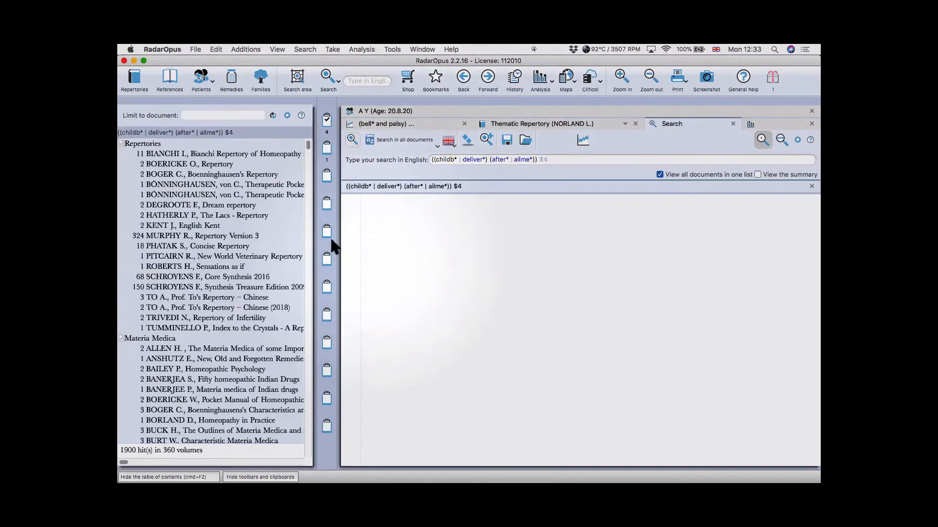
- Browse the Synthesis and ALLEN H. hits, then chart the remedies as a 3D bar graph
left_click(252, 287)
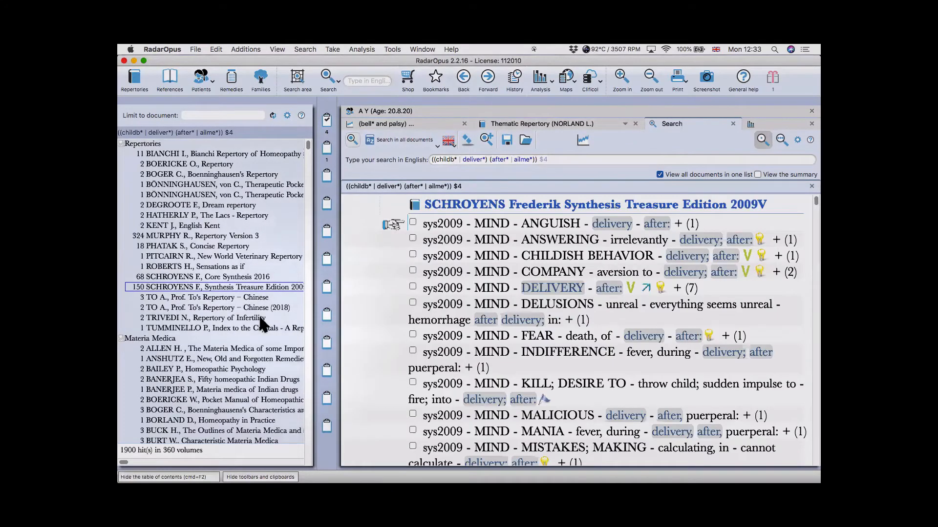
left_click(246, 349)
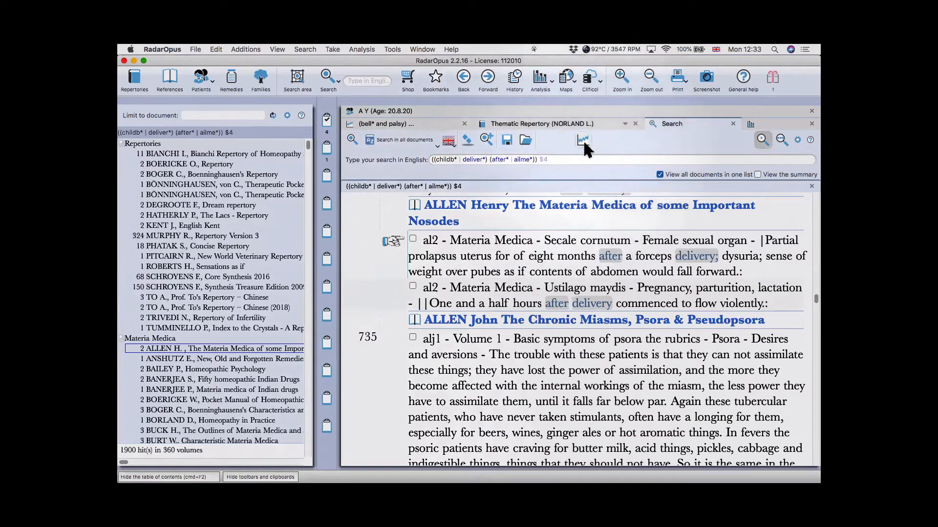
left_click(583, 140)
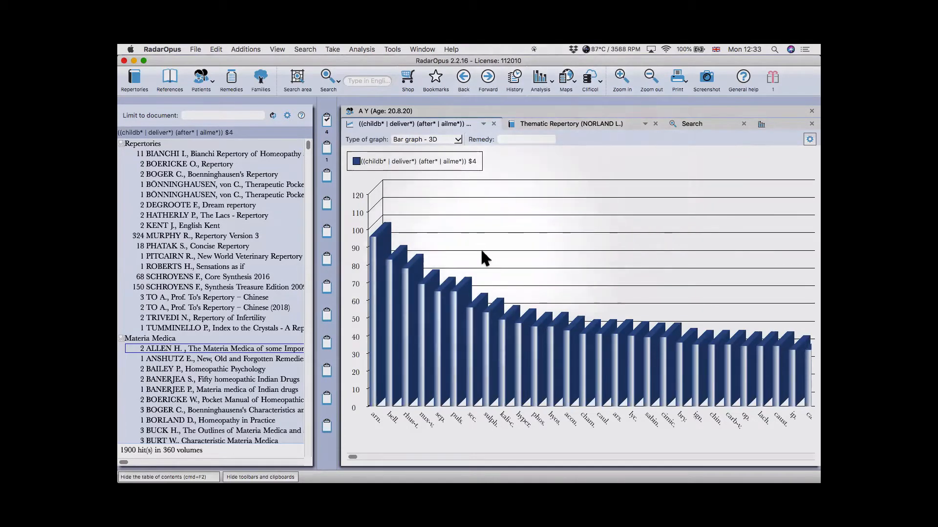
- Hide the table of contents, return to Search, and add a new empty search tab
key("super+F2")
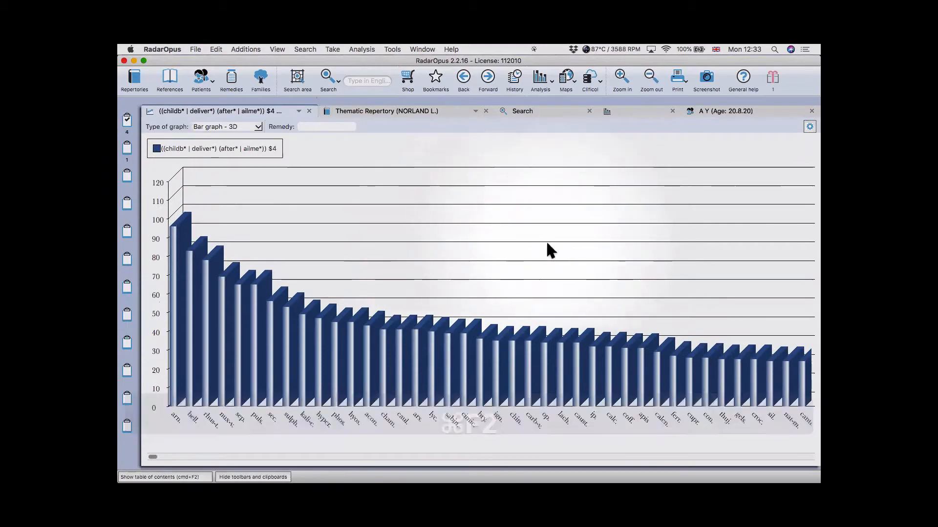
left_click(543, 110)
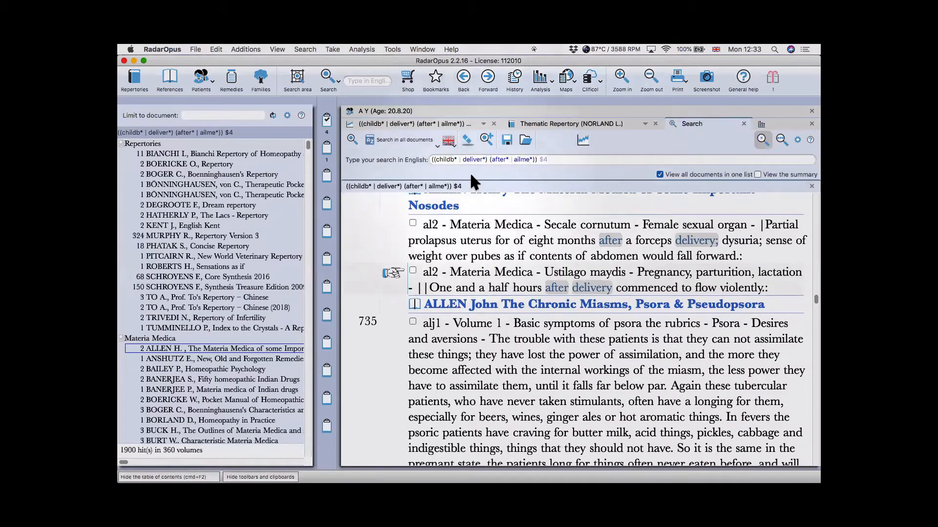
left_click(486, 139)
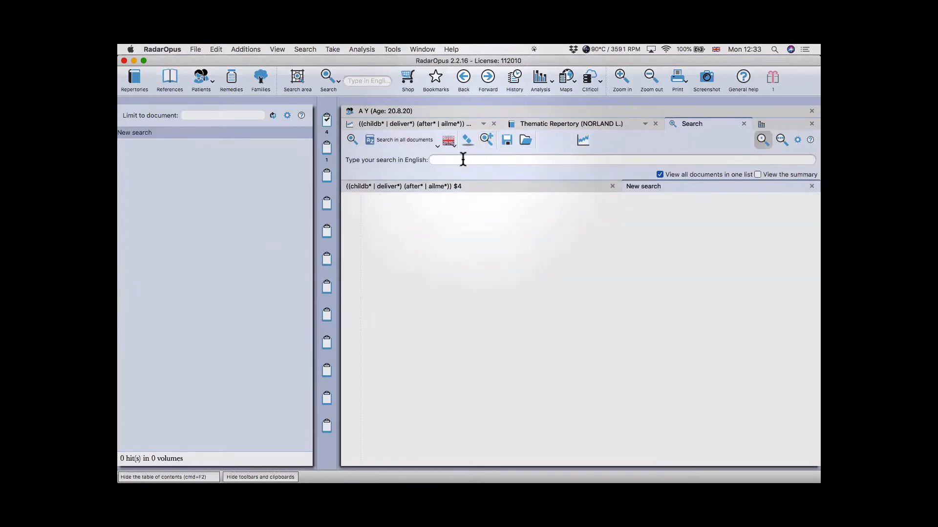
- Search all documents for 'vulnerable', returning 1231 hits in 279 volumes
left_click(463, 159)
type("vulnera")
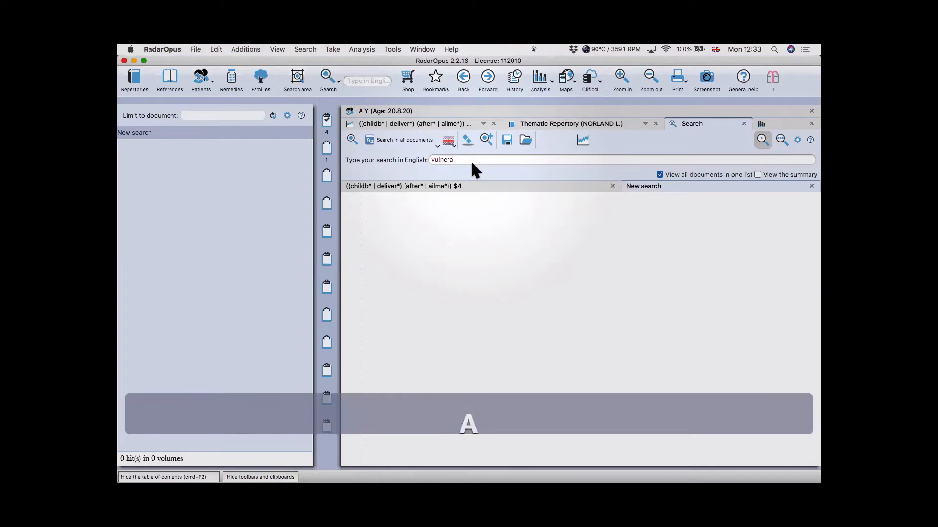
type("bl")
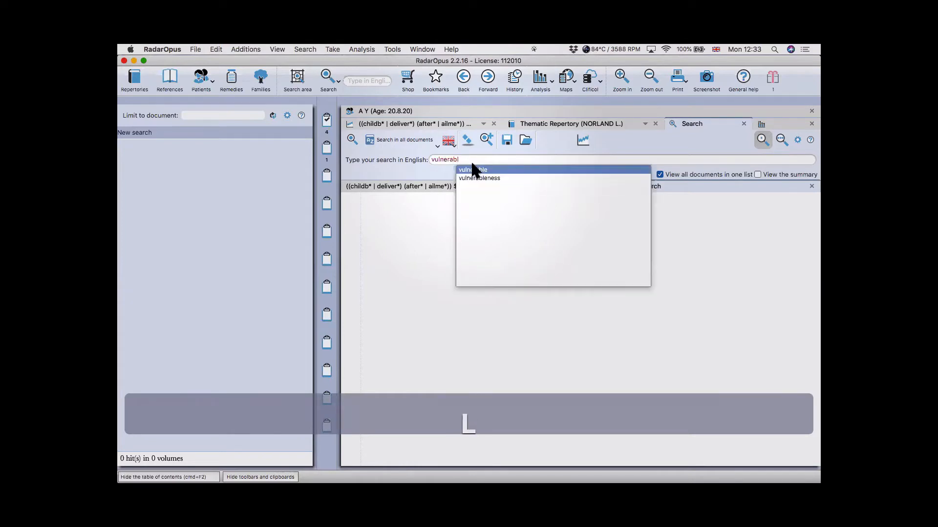
type("ew")
key("BackSpace")
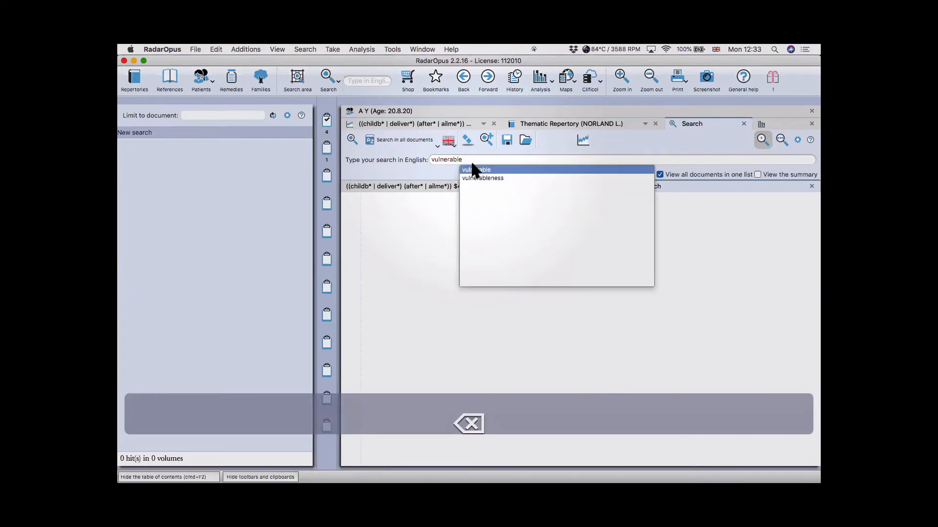
key("Return")
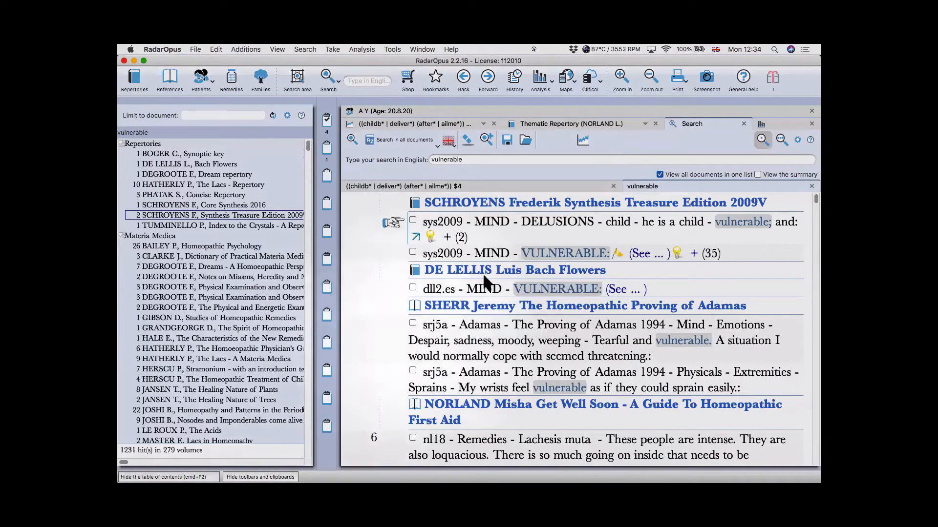
- Stack the vulnerable hits onto the childbirth-ailment bars, then overlay a saved graph screenshot
left_click(583, 139)
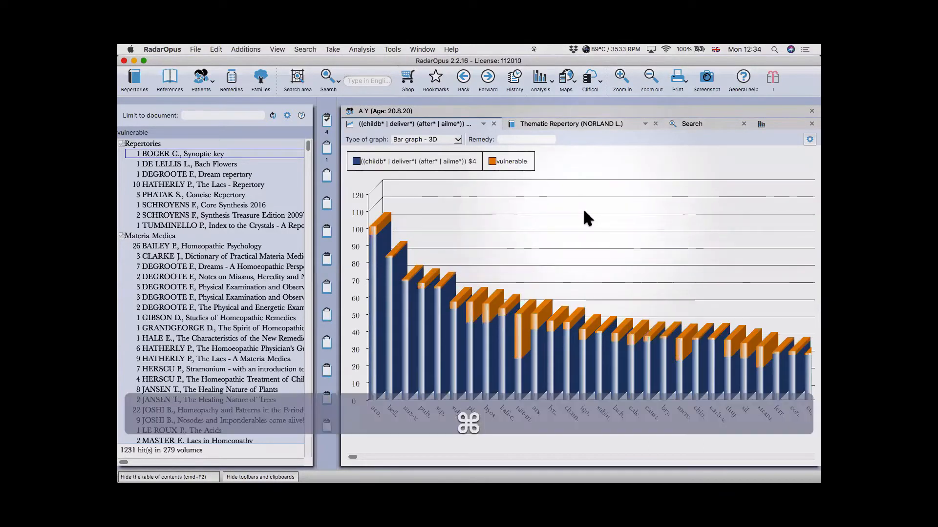
key("super+F2")
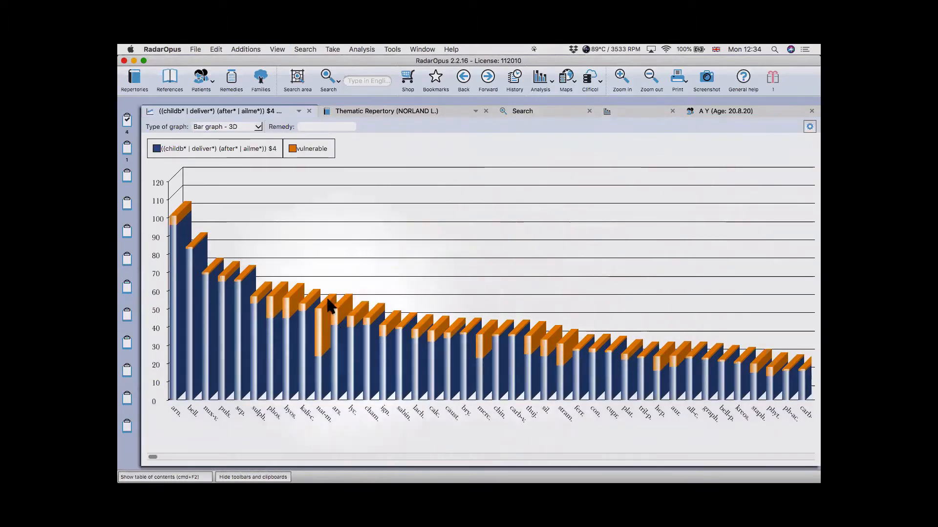
left_click(268, 457)
left_click(257, 457)
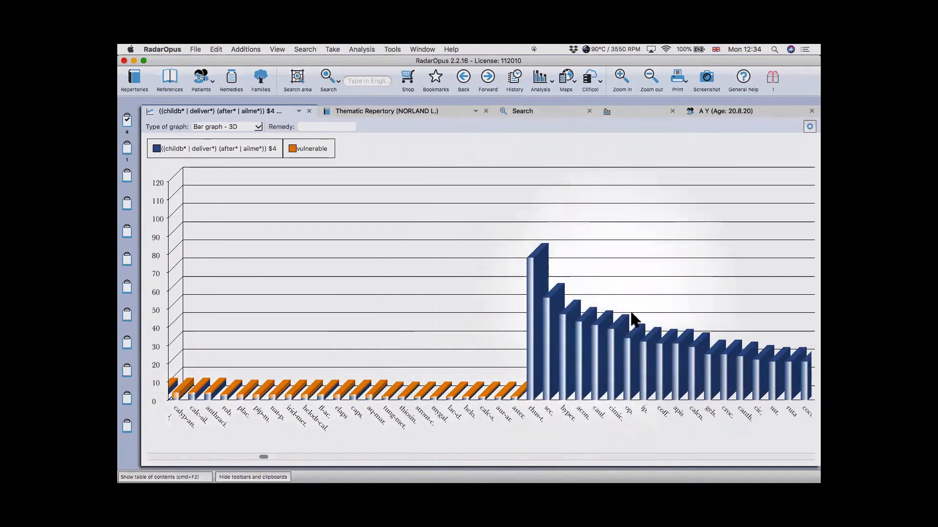
left_click_drag(262, 457, 126, 456)
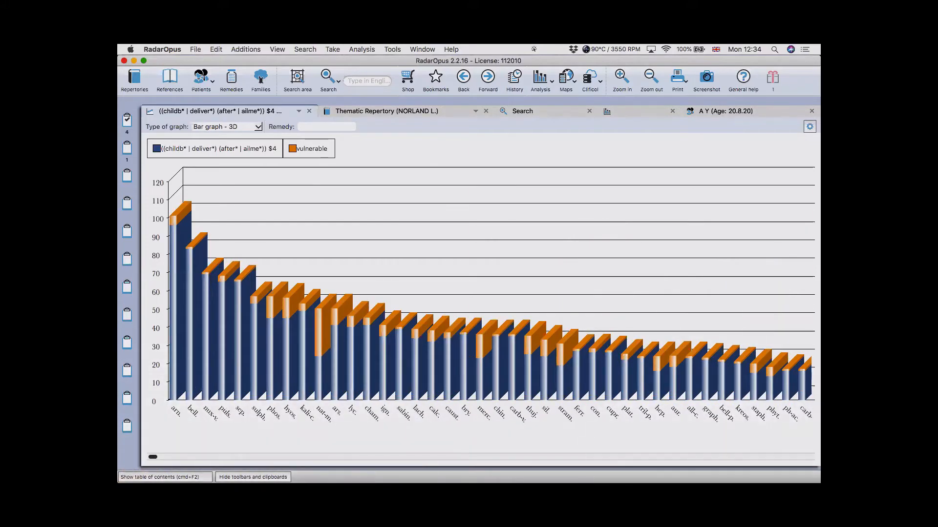
left_click_drag(820, 156, 386, 95)
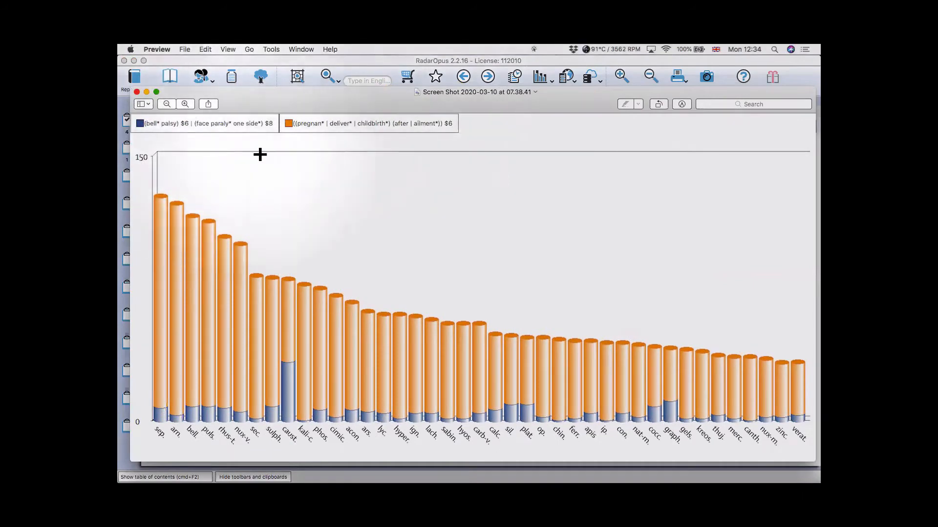
- Compare the older twelve-theme 3D graph screenshot, then slide it off the RadarOpus chart
left_click_drag(328, 95, 820, 127)
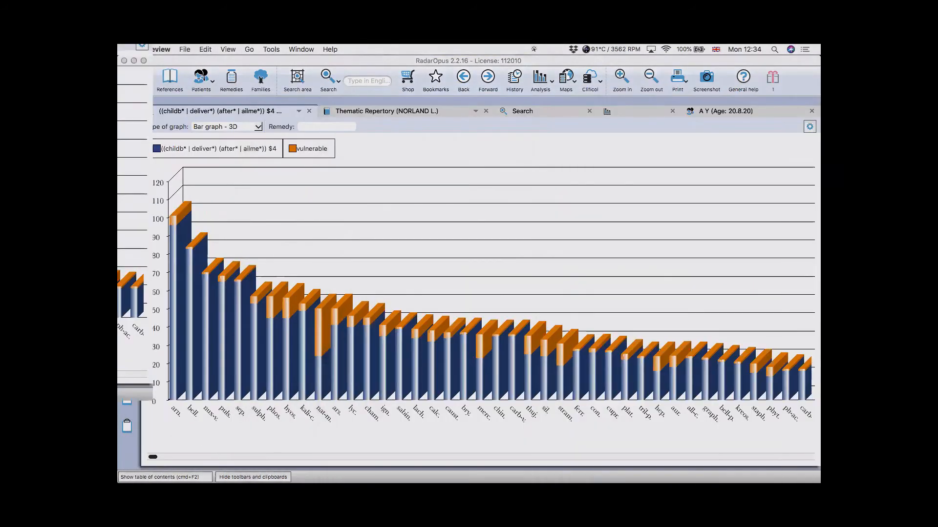
left_click_drag(819, 78, 315, 120)
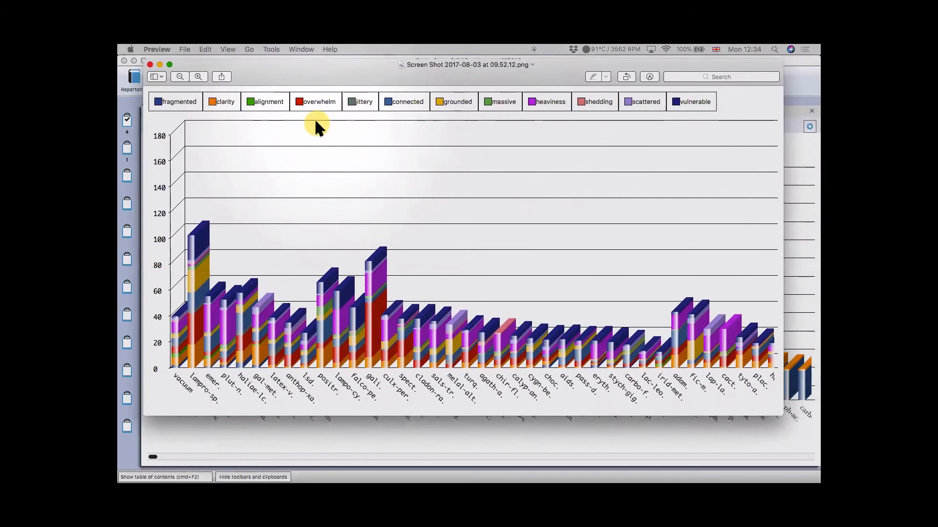
left_click_drag(396, 81, 401, 104)
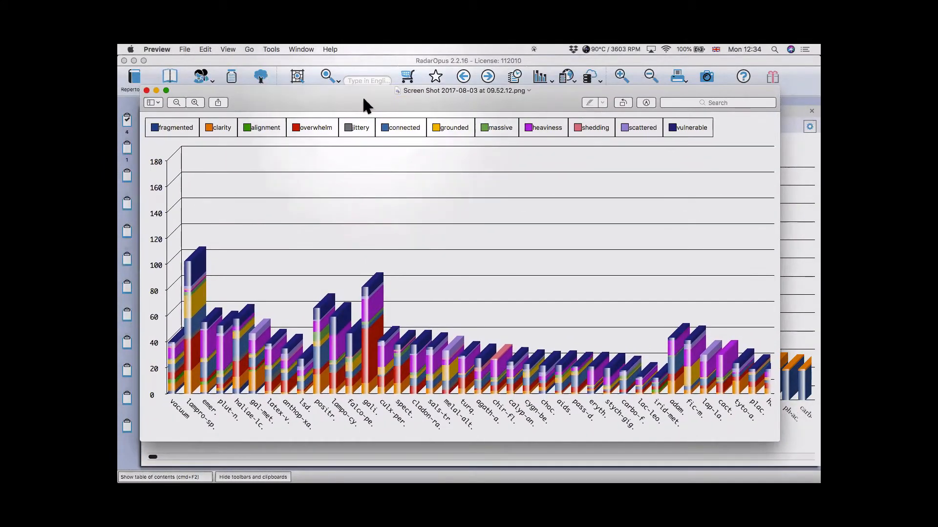
left_click_drag(364, 99, 820, 98)
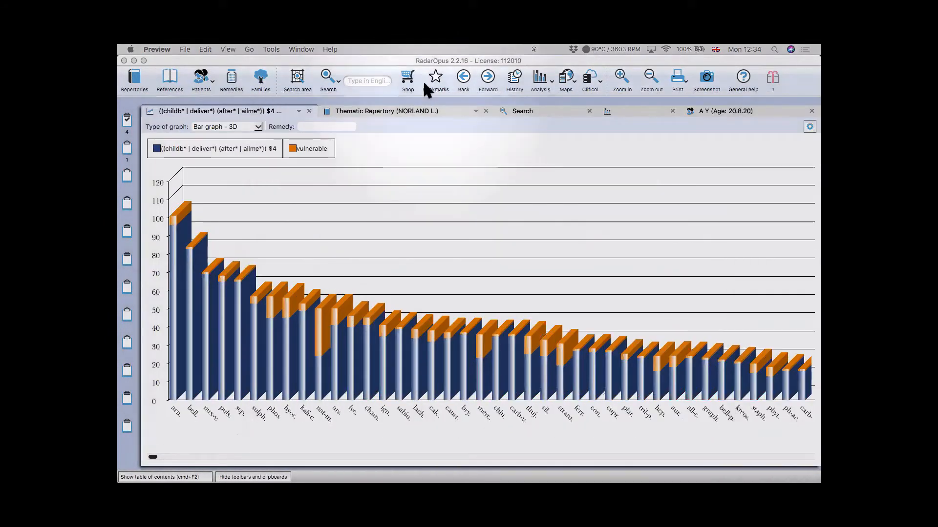
- Return to RadarOpus's Search tab and clear the 'vulnerable' query and its hits
left_click(434, 128)
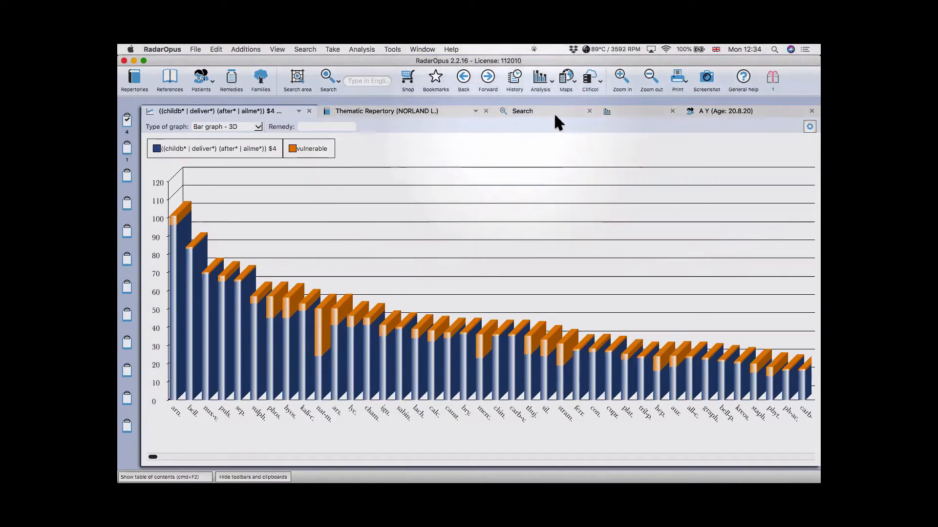
left_click(552, 111)
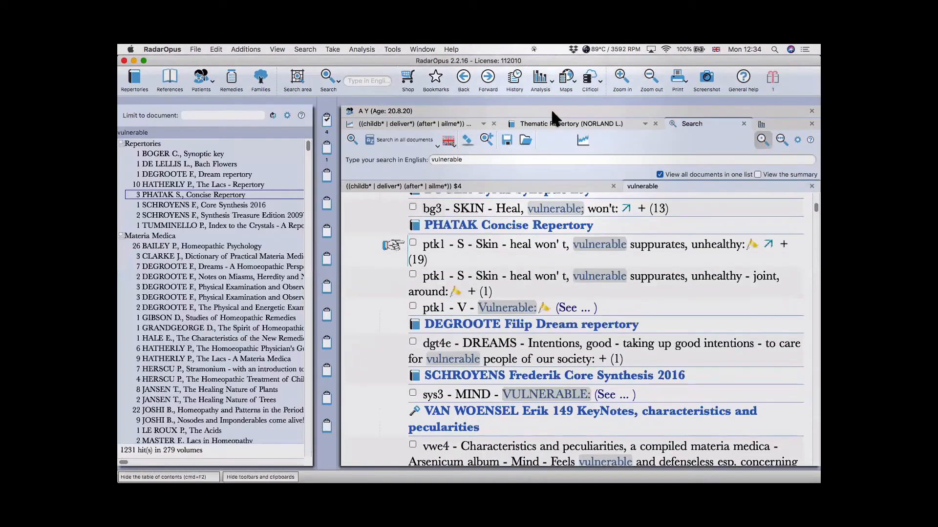
left_click(467, 139)
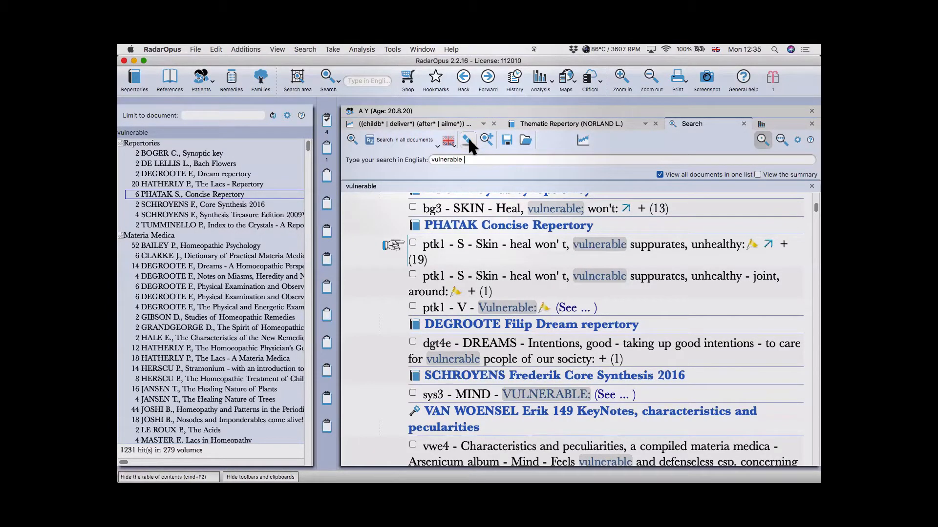
left_click(468, 139)
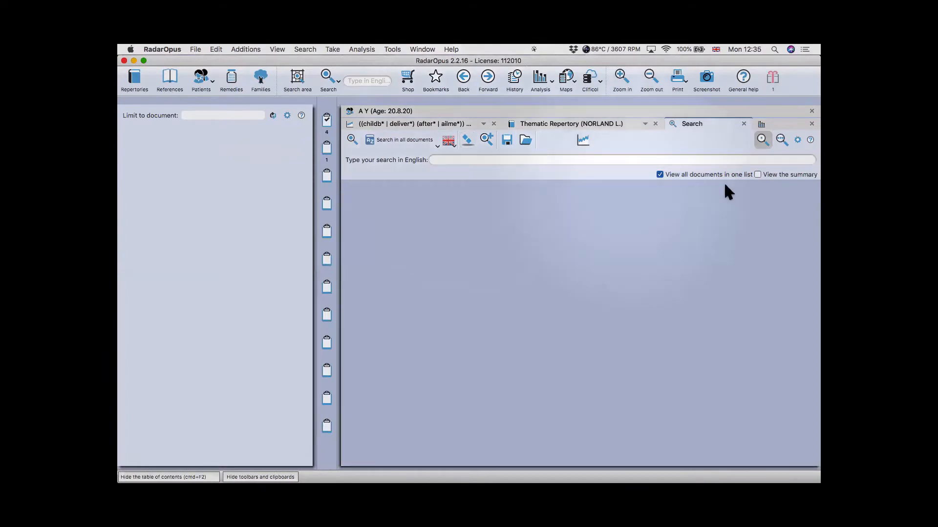
- List results separately per document and switch to the expert search form
left_click(660, 174)
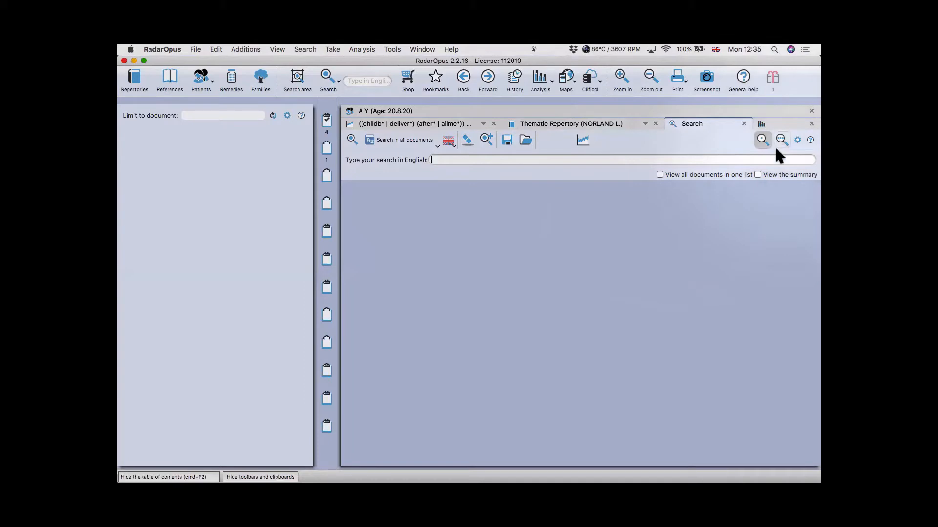
left_click(465, 160)
left_click(781, 141)
left_click(493, 174)
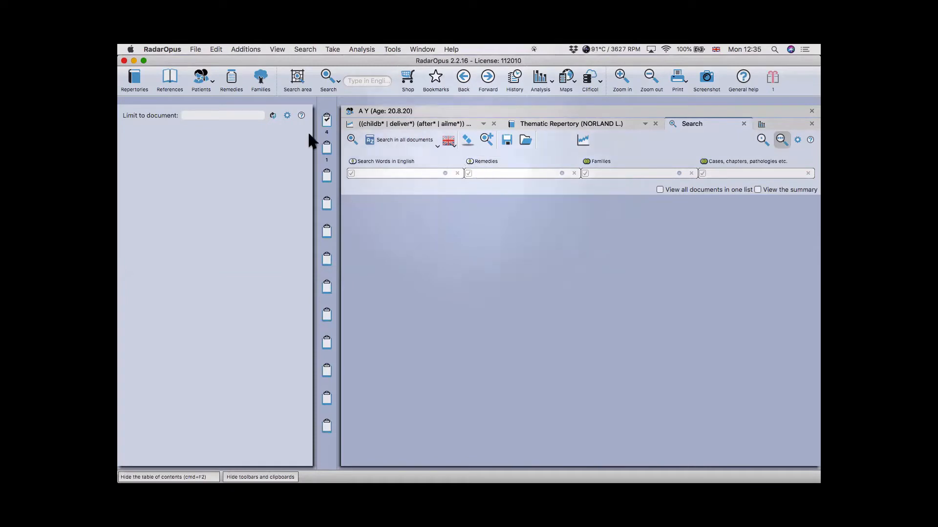
- Add Sulphur (sulph.) as the remedy criterion
left_click(232, 84)
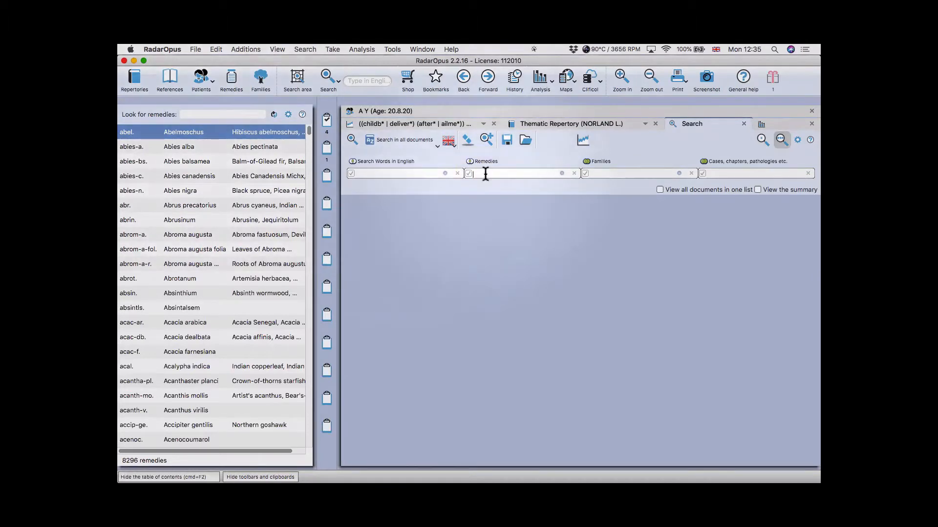
type("sulp")
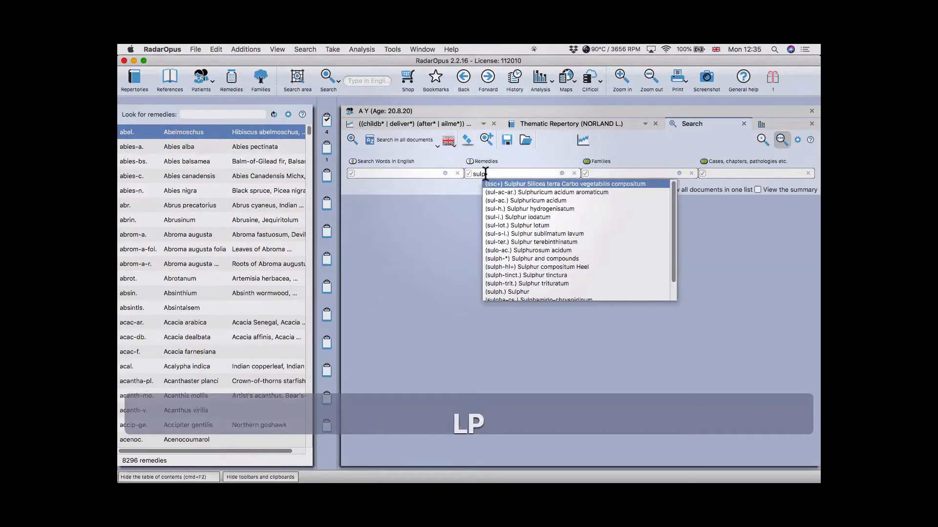
type("h")
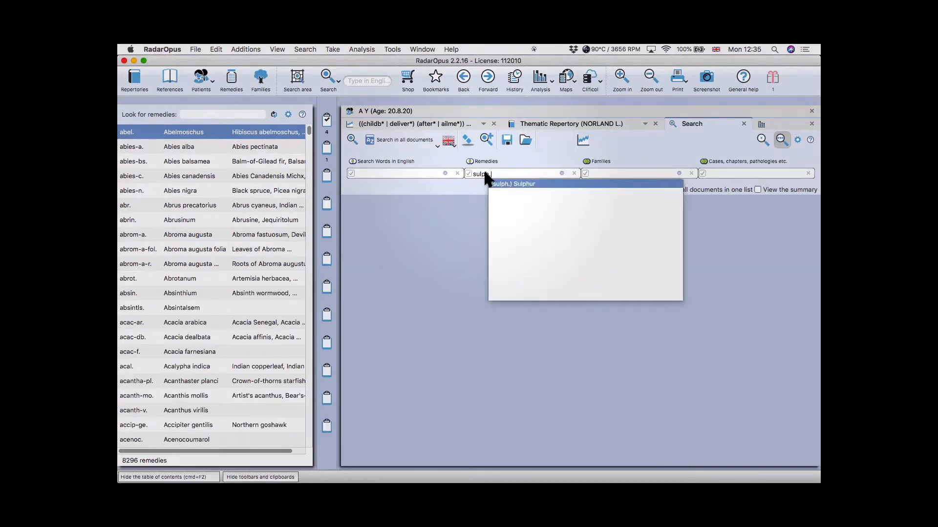
type(".")
key("Return")
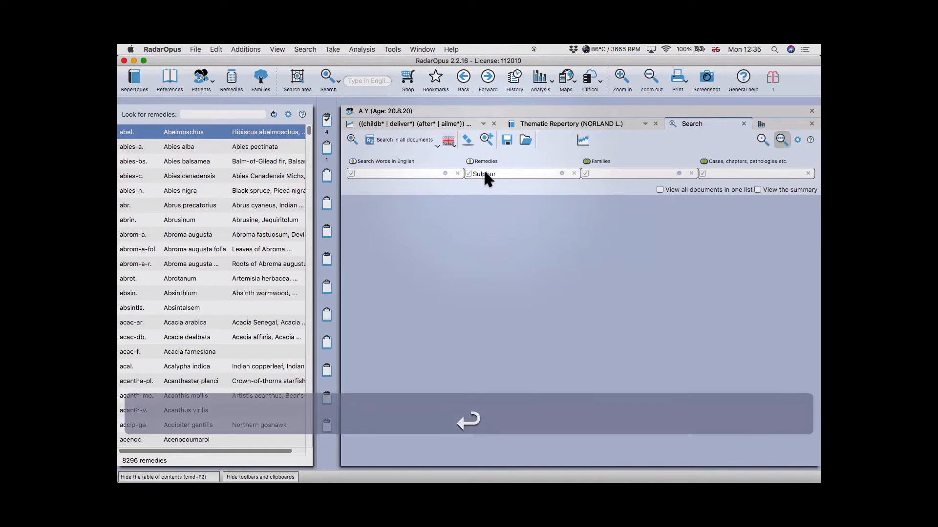
key("Return")
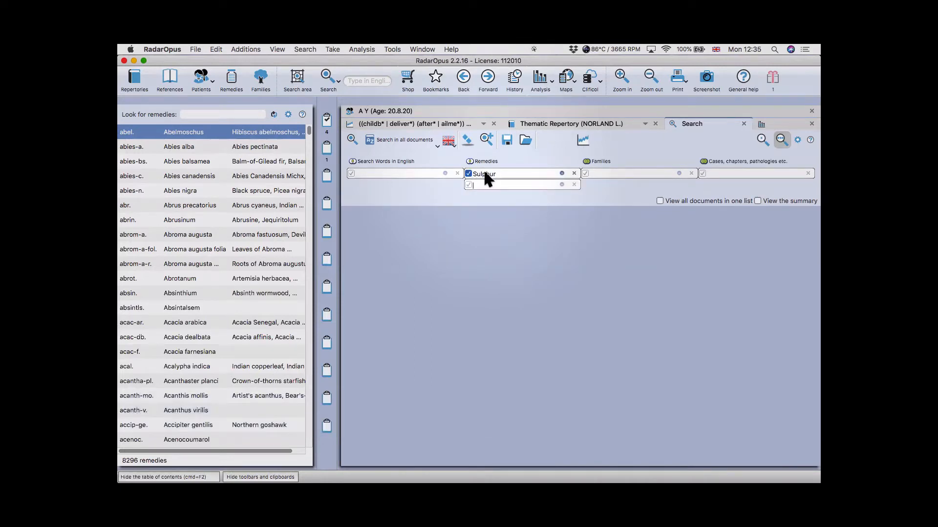
- Restrict Sulphur to degree 4 entries only, excluding degrees 1–3
left_click(561, 173)
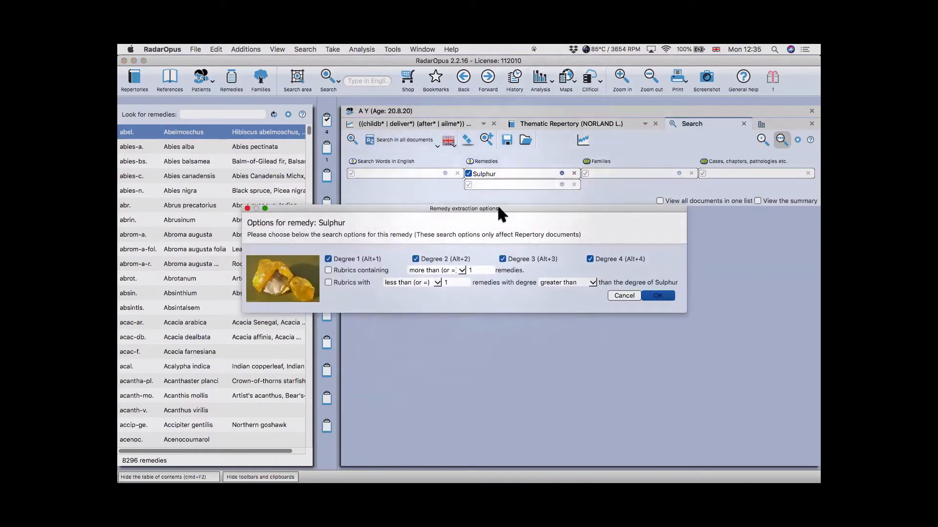
left_click(351, 258)
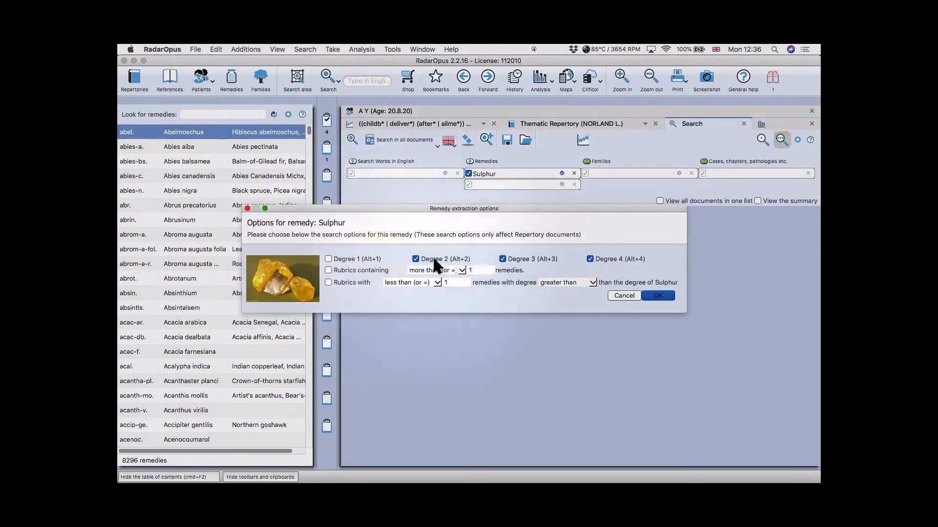
left_click(514, 255)
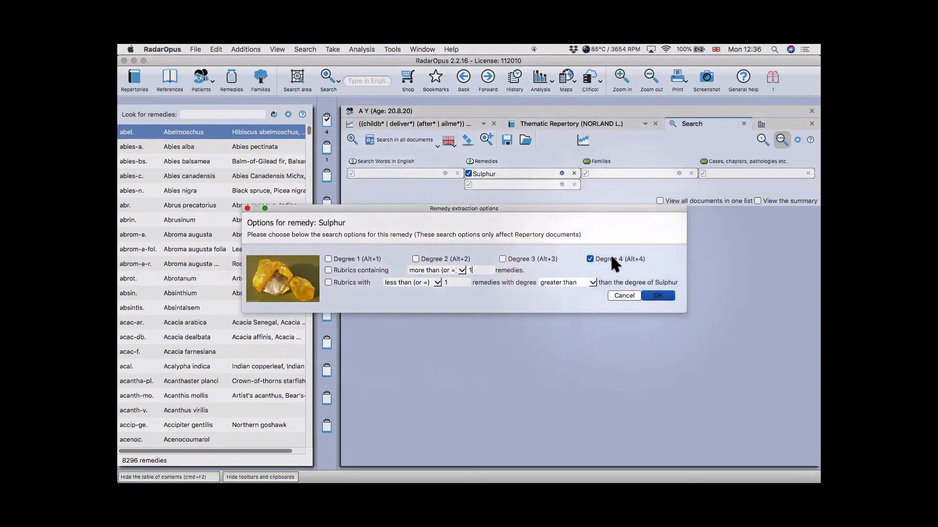
left_click(660, 296)
- Search all repertories, yielding 2871 hits in 23 volumes
left_click(383, 140)
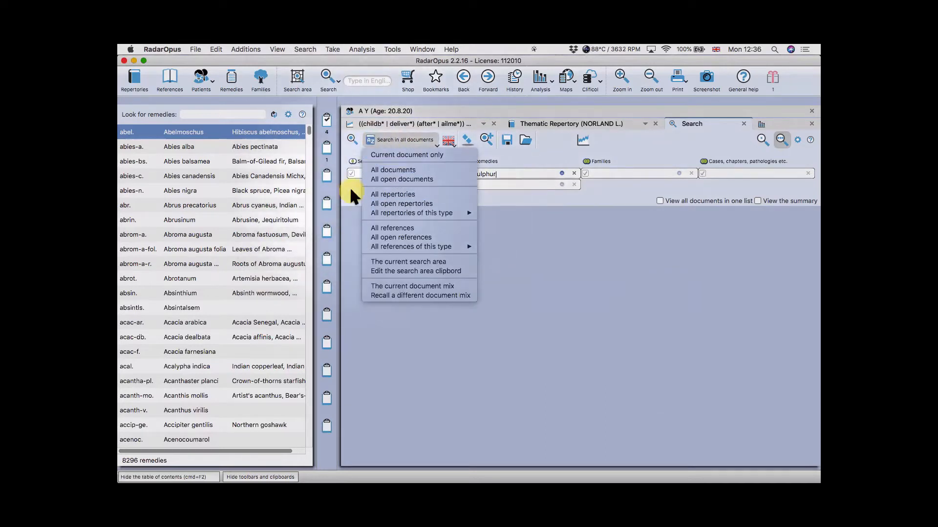
left_click(350, 186)
left_click(390, 139)
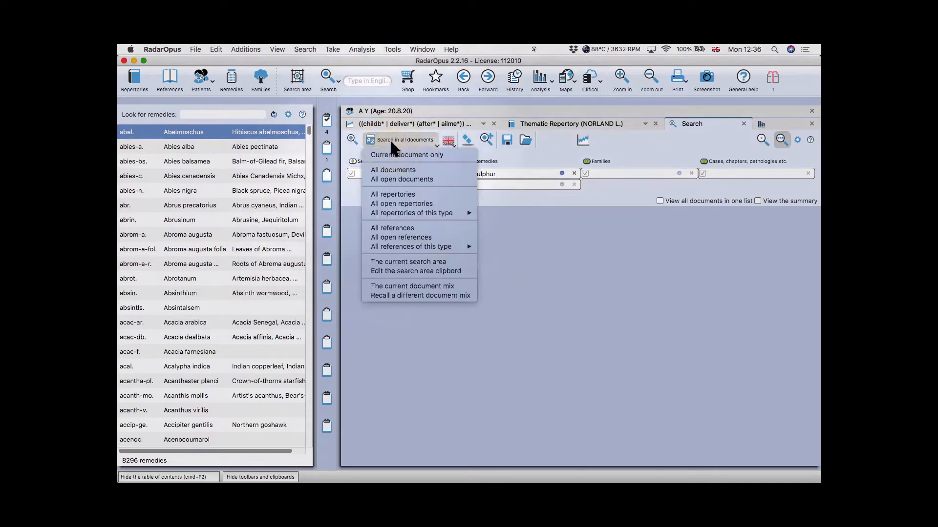
left_click(393, 194)
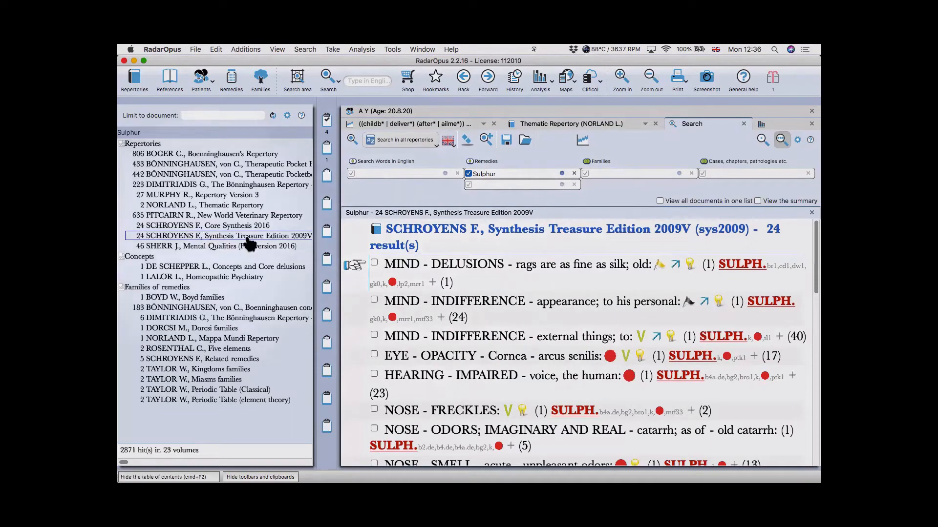
- Browse Sulphur's rubrics in Sherr's Mental Qualities and Murphy's Repertory Version 3
scroll(519, 306, "down", 3)
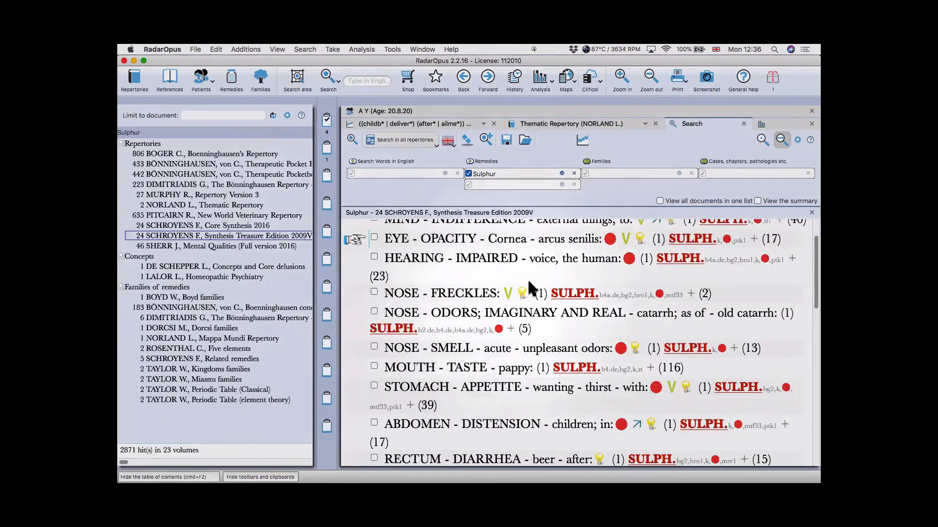
scroll(589, 306, "down", 3)
scroll(589, 305, "down", 3)
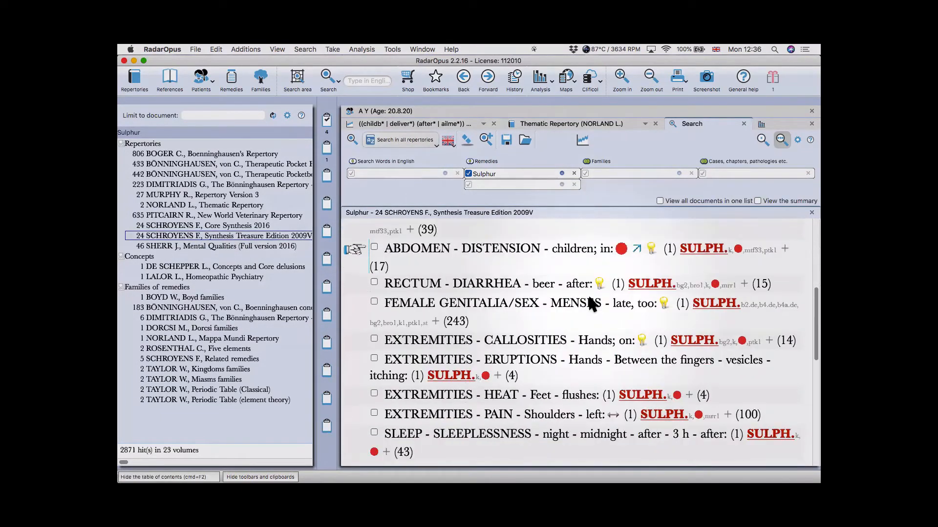
left_click(202, 246)
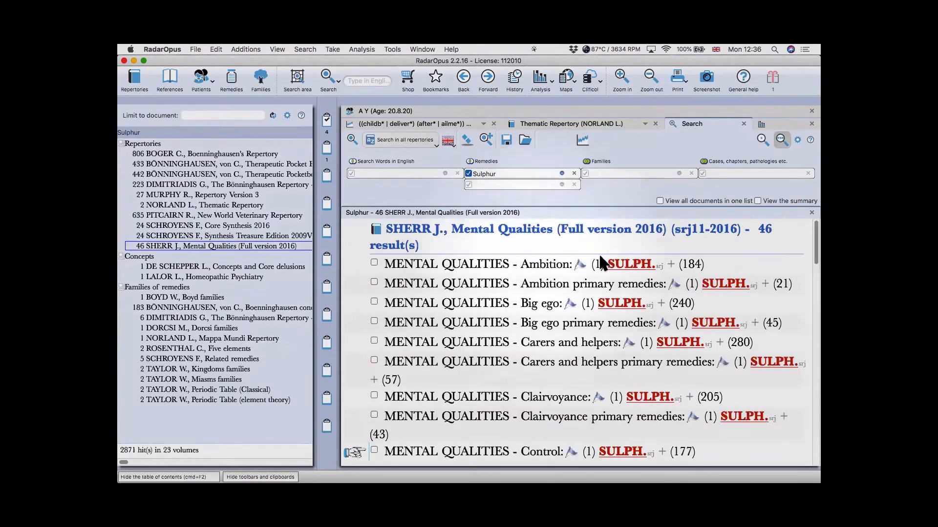
scroll(602, 264, "down", 2)
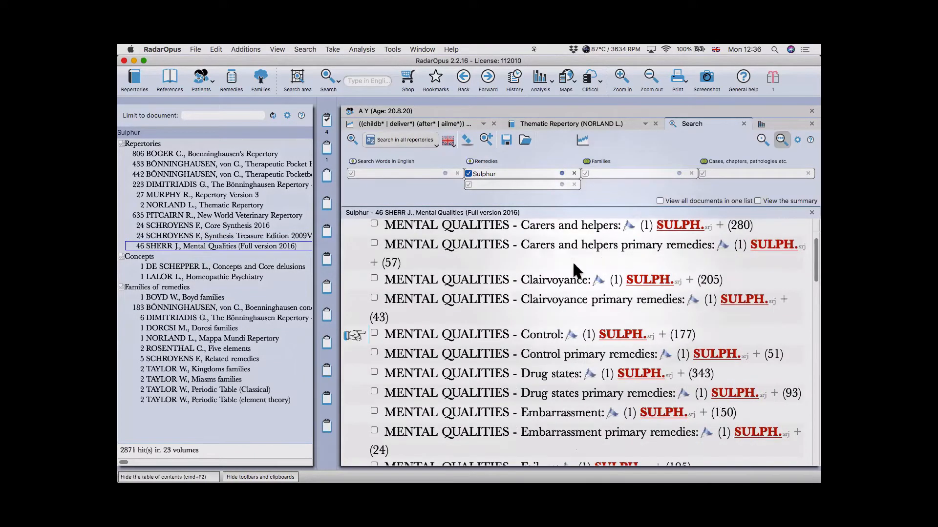
left_click(171, 195)
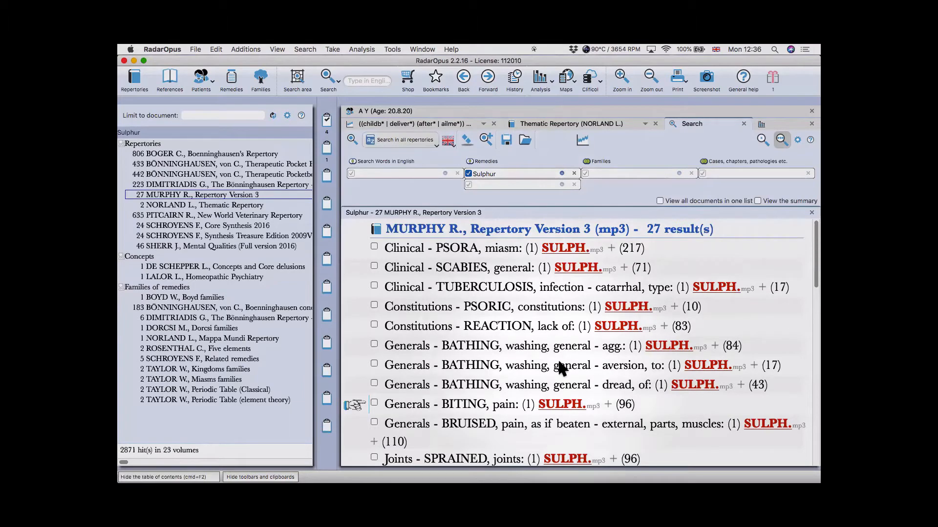
- Show and scroll Sulphur's 223 rubrics in Dimitriadis's Bönninghausen Repertory
scroll(560, 369, "down", 12)
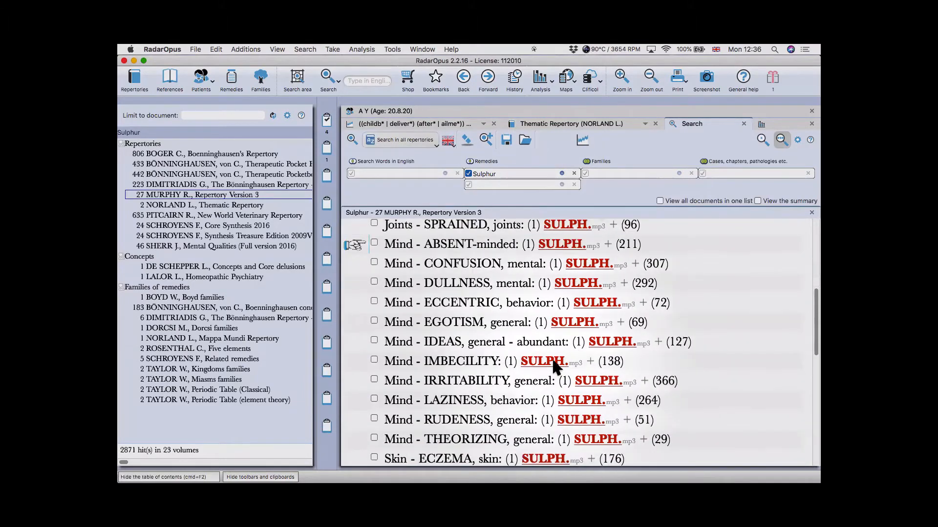
scroll(554, 362, "down", 3)
scroll(553, 362, "up", 10)
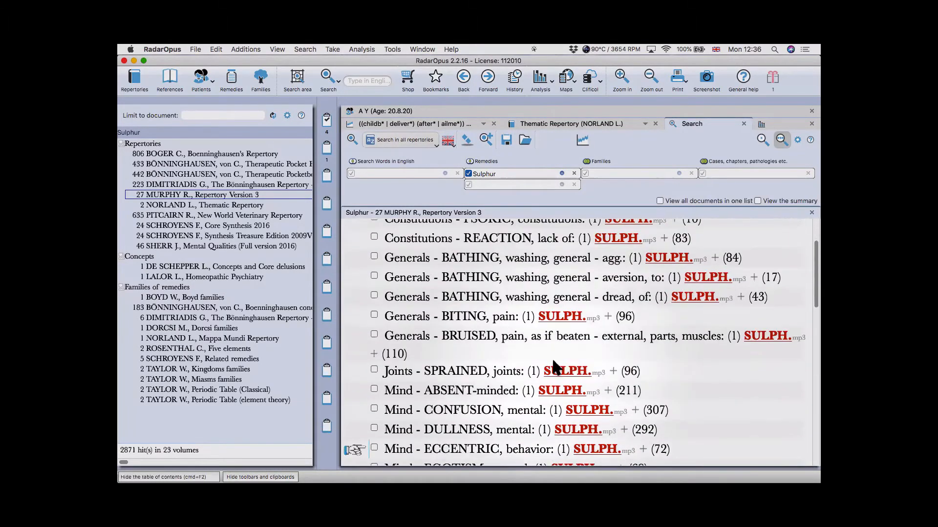
scroll(554, 364, "up", 5)
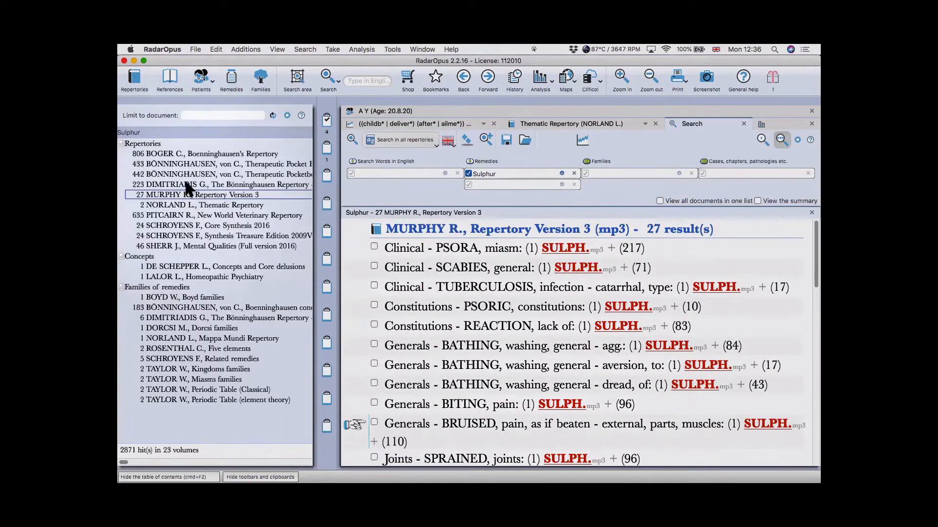
left_click(186, 184)
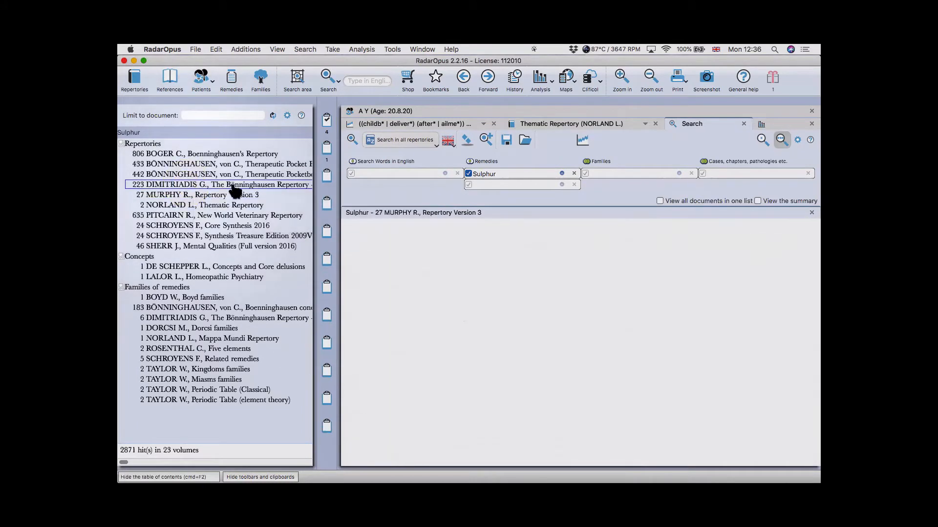
scroll(600, 307, "down", 3)
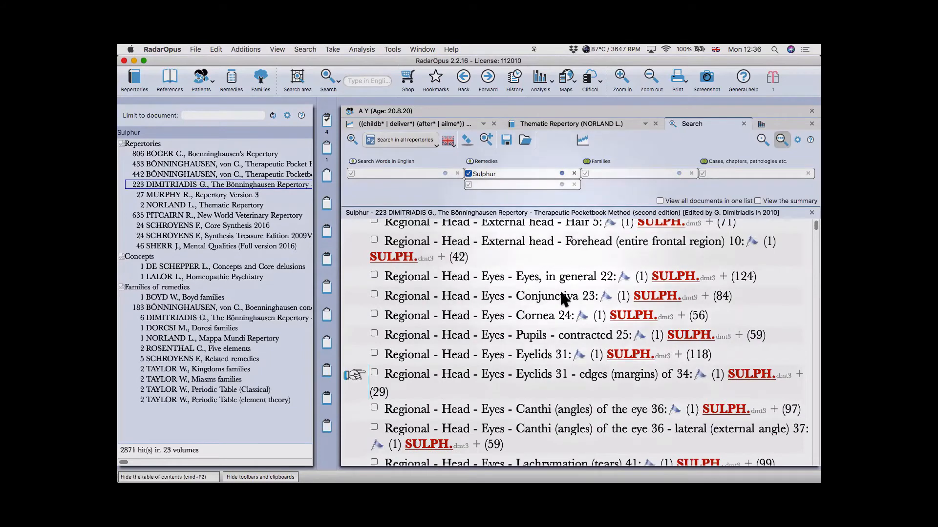
scroll(648, 284, "down", 10)
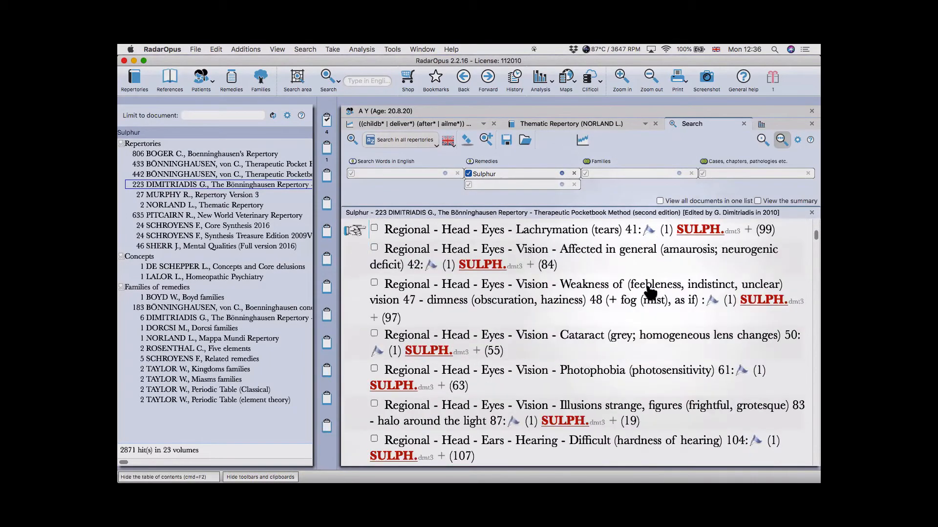
scroll(648, 284, "down", 10)
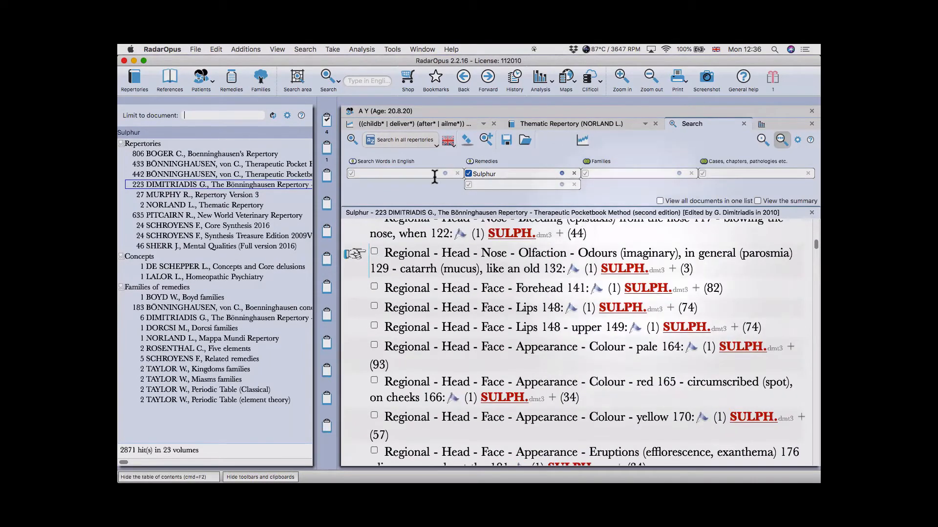
left_click(412, 172)
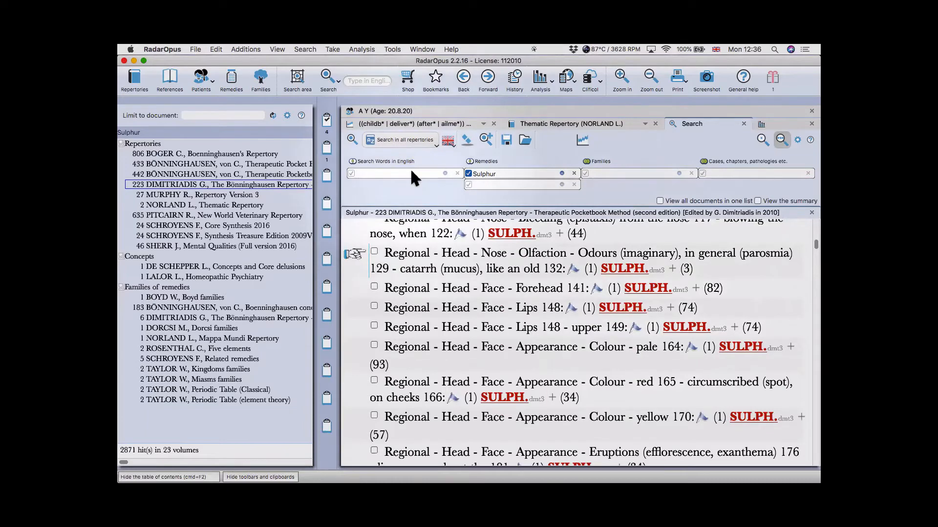
- Search 'agg' for Sulphur and show the Bönninghausen Polarity Analysis pocketbook results
type("agg.")
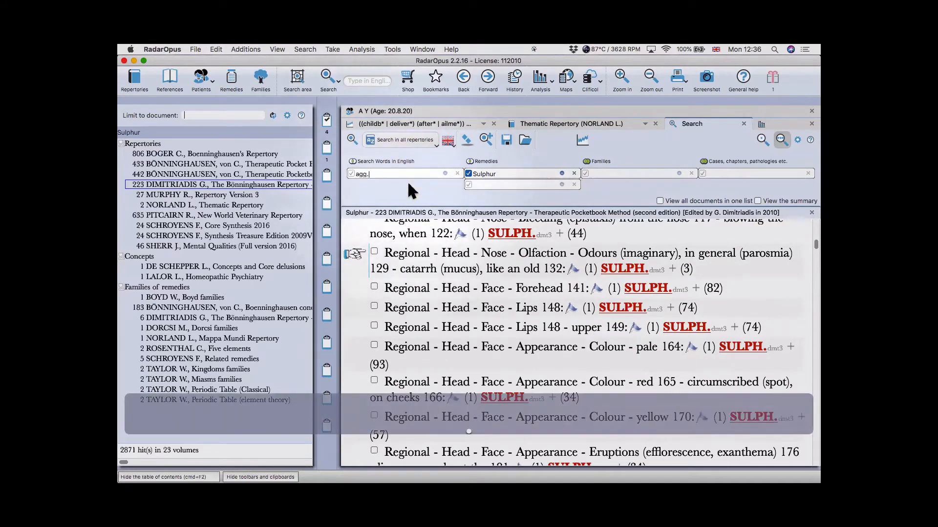
key("BackSpace")
type("g")
key("Return")
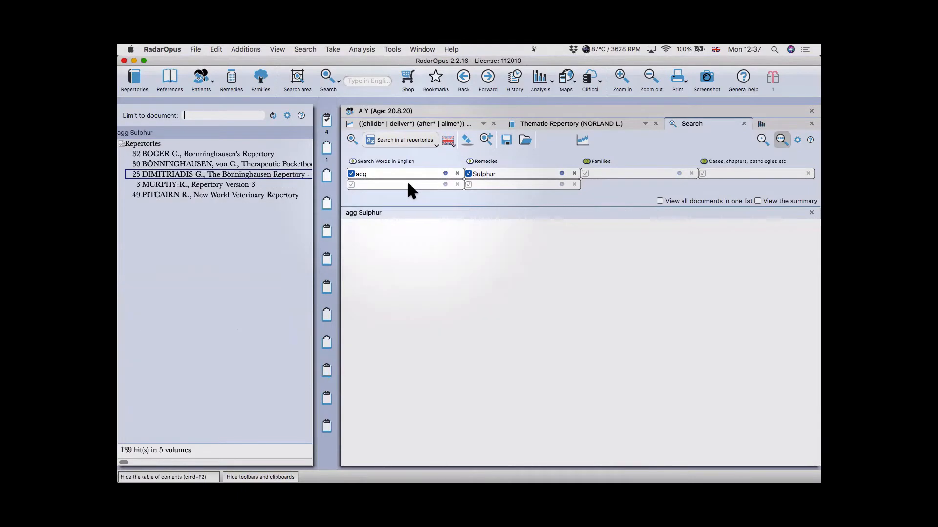
left_click(198, 165)
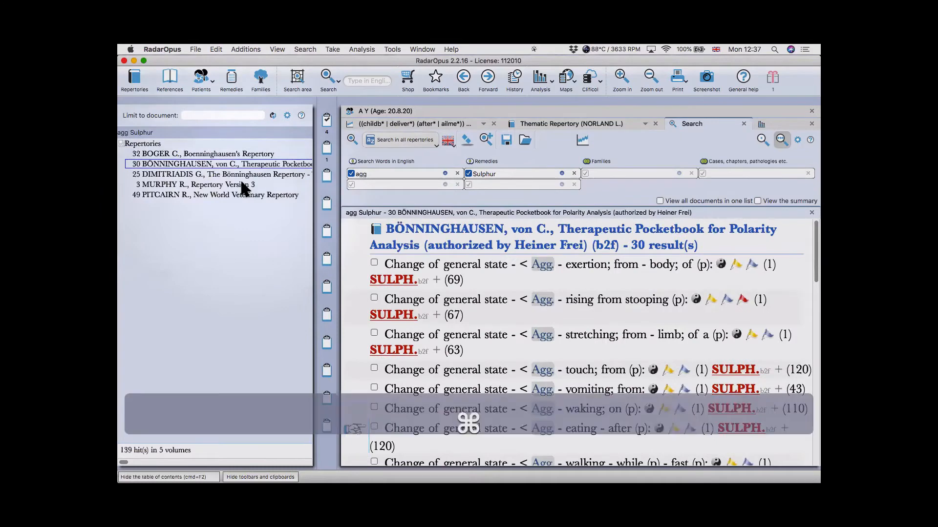
key("super+F2")
- Select all 30 agg rubrics and drop them onto clipboard 3
scroll(542, 332, "down", 3)
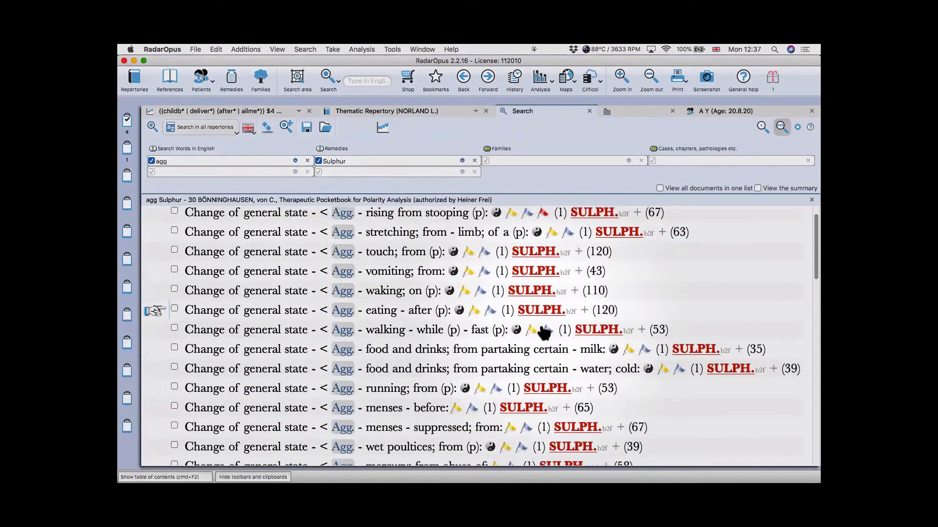
scroll(544, 332, "down", 3)
scroll(544, 332, "down", 6)
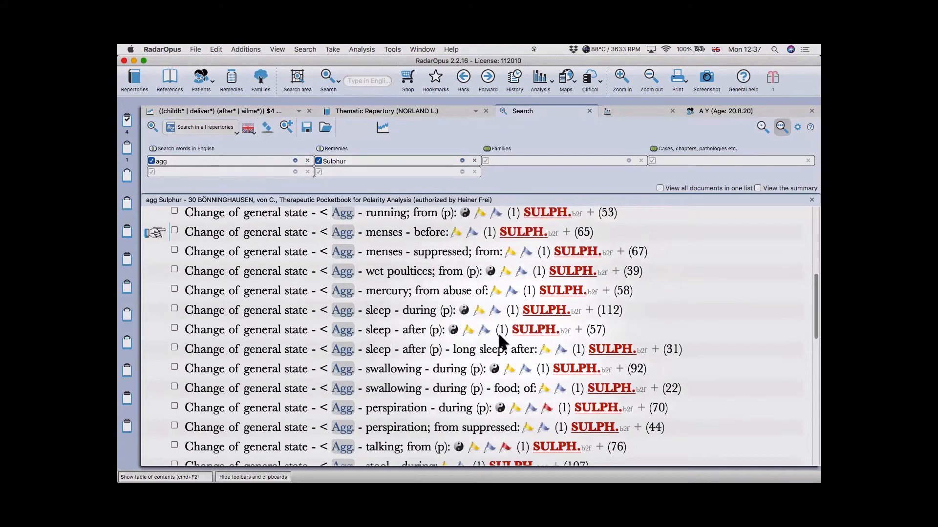
scroll(474, 327, "up", 11)
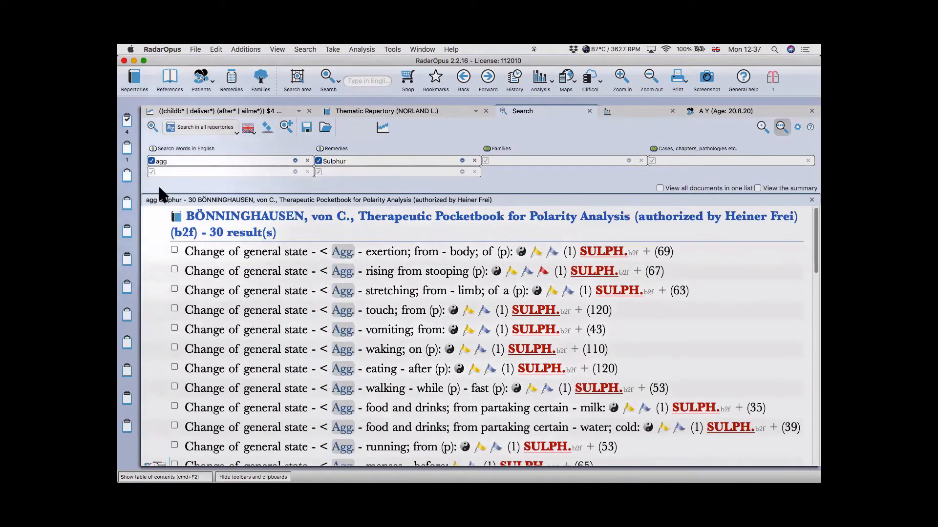
key("super+a")
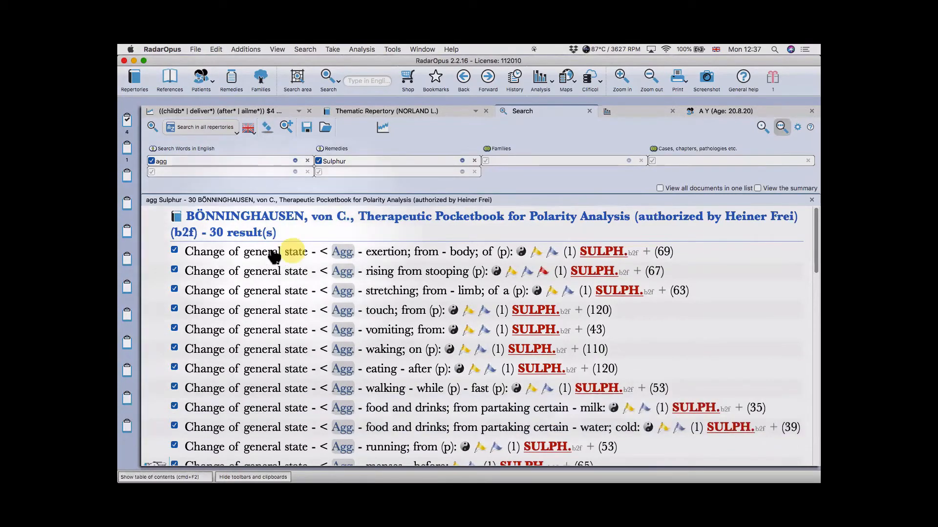
left_click_drag(272, 254, 127, 177)
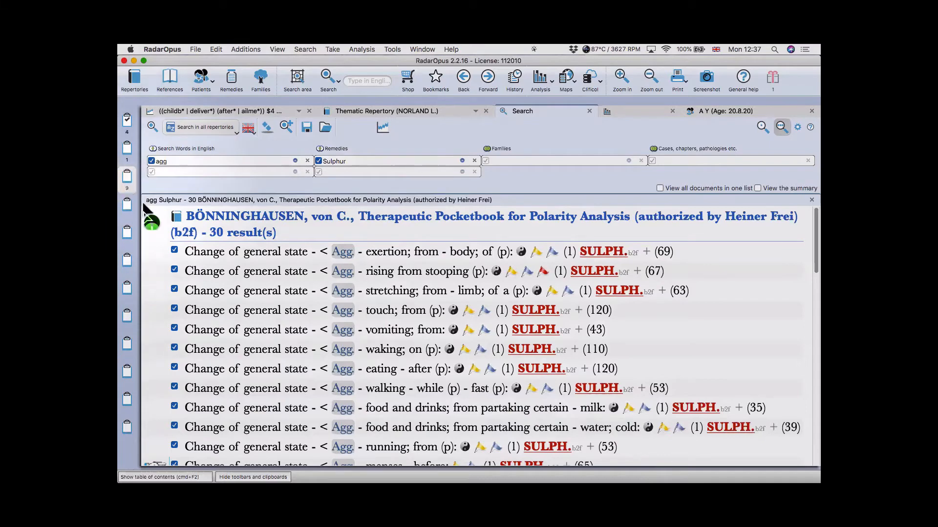
left_click_drag(166, 249, 126, 183)
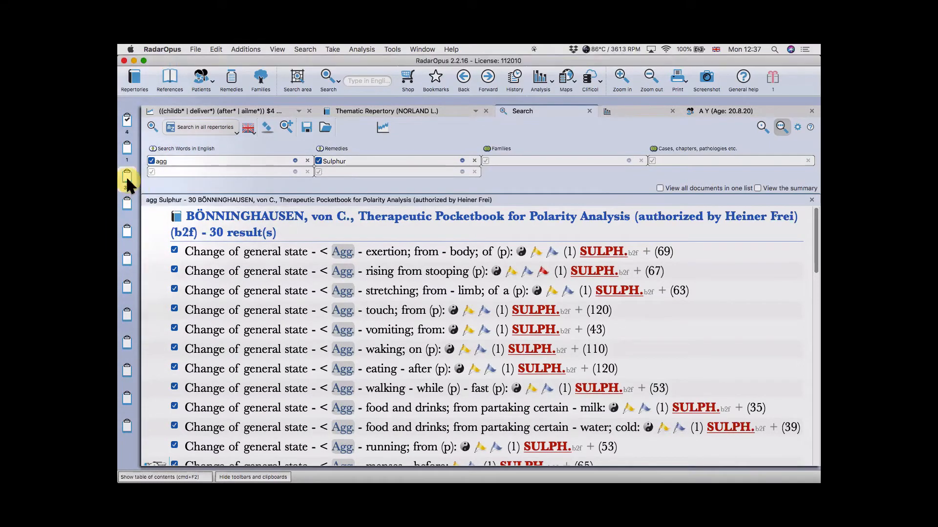
left_click(126, 177)
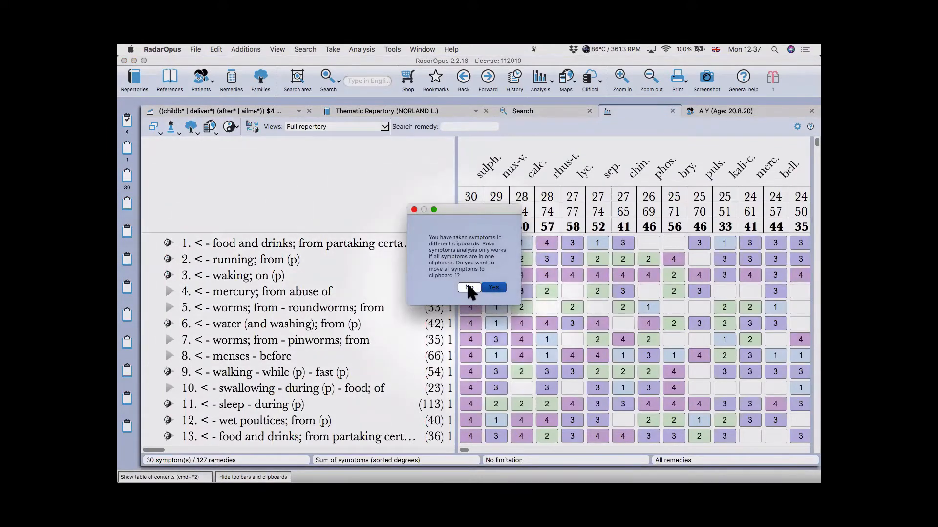
- Keep the symptoms in clipboard 3 and sort all 30 rubrics in ascending homeopathic order
left_click(469, 286)
key("super")
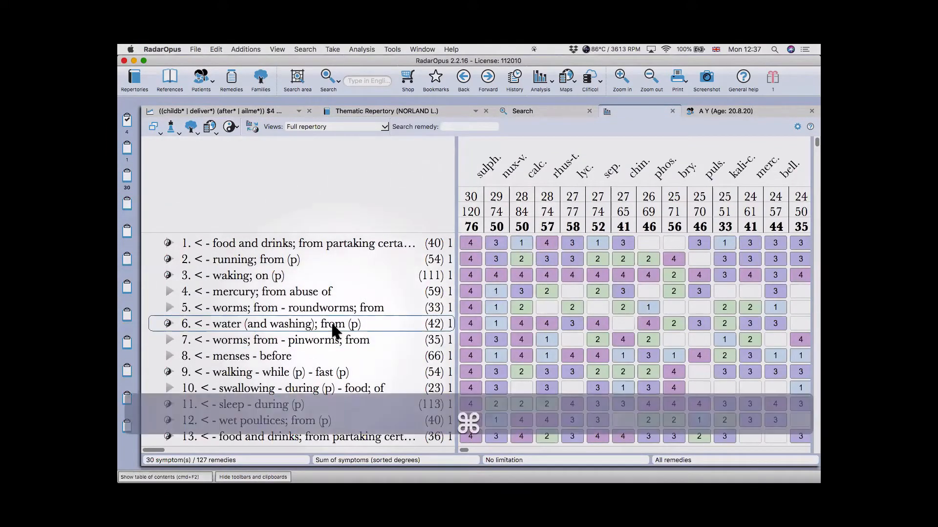
key("super+a")
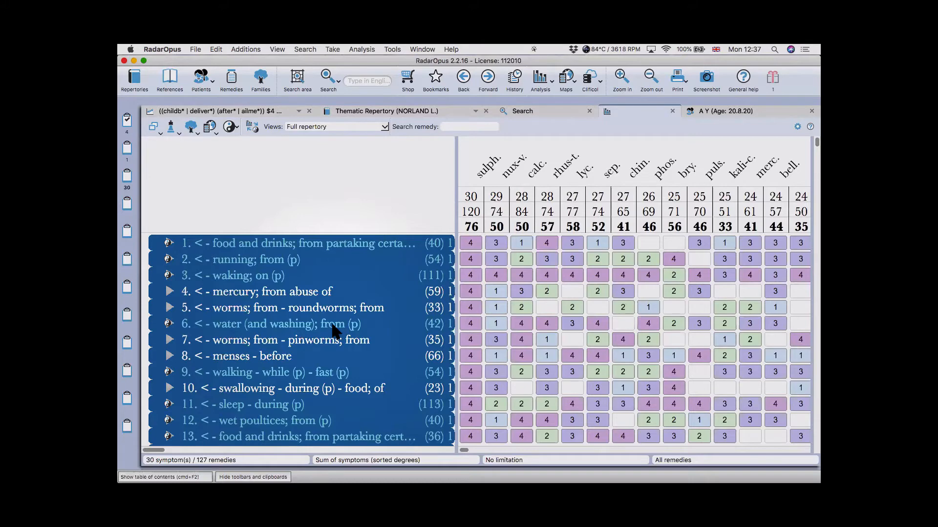
right_click(326, 324)
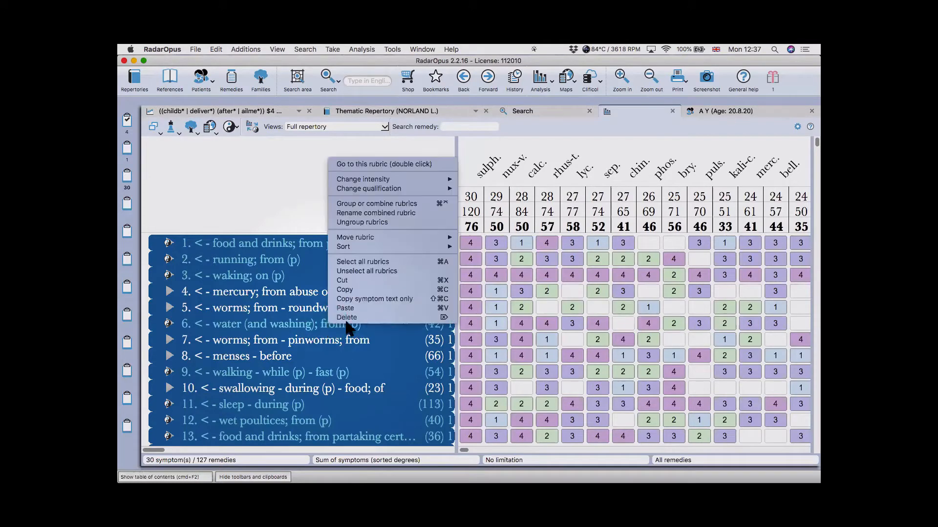
mouse_move(364, 246)
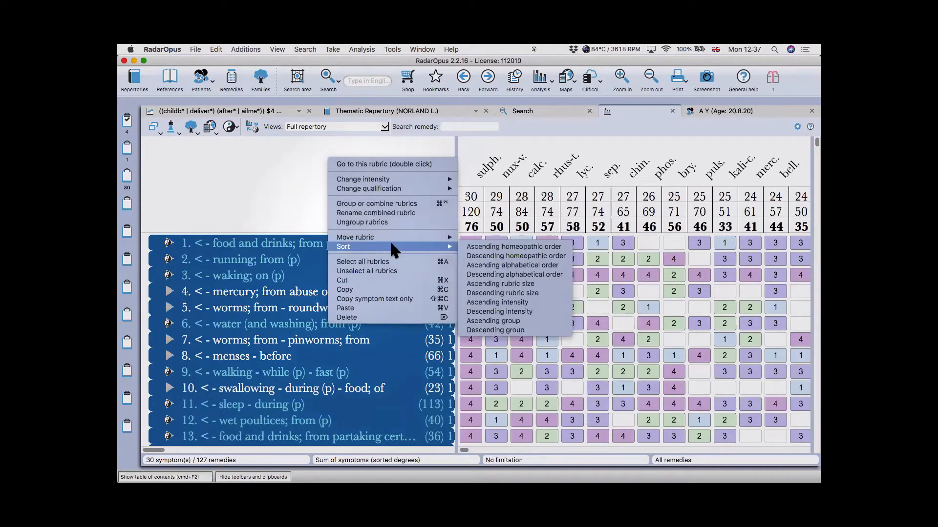
left_click(516, 247)
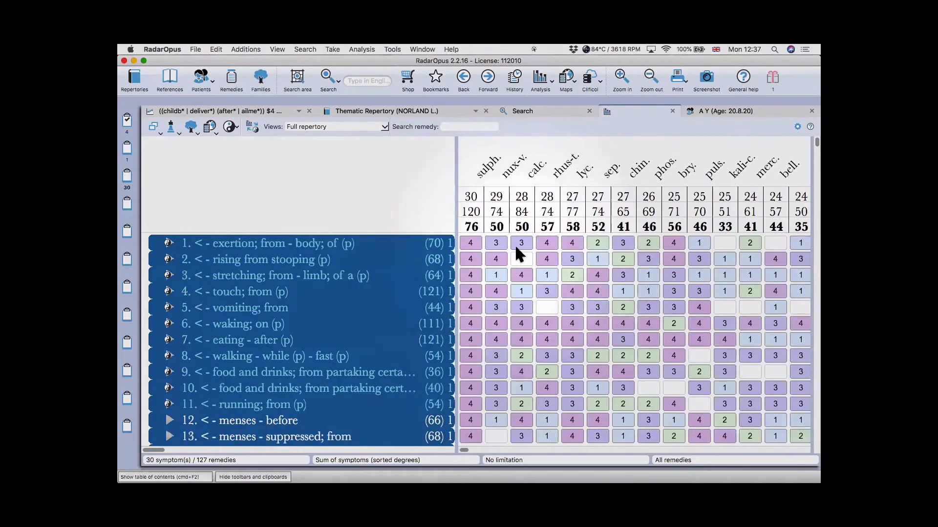
- Copy only the rubrics' symptom text and bring up the blank Word Document2
right_click(312, 278)
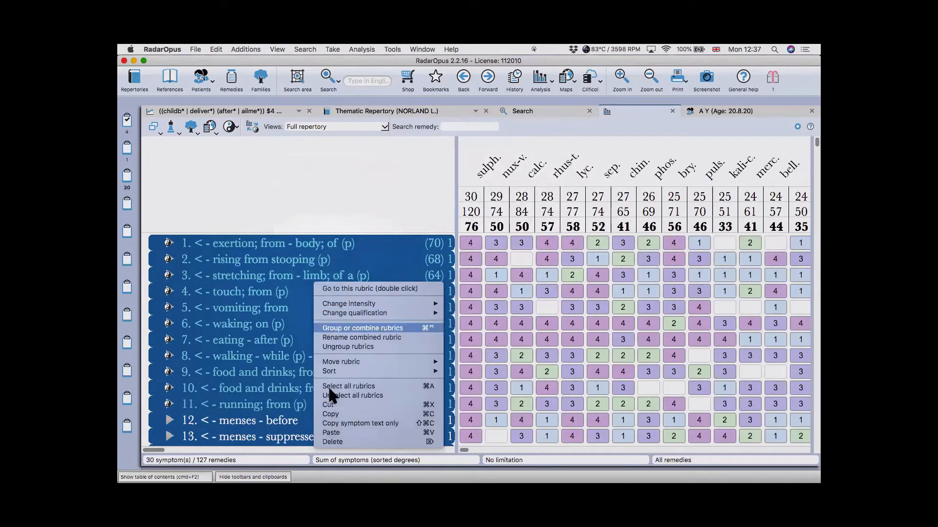
left_click(336, 413)
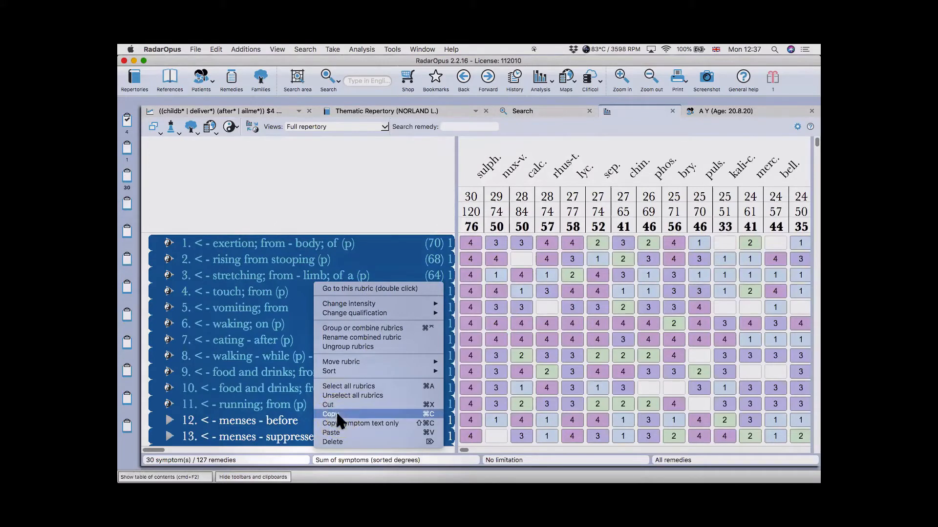
key("cmd+Tab")
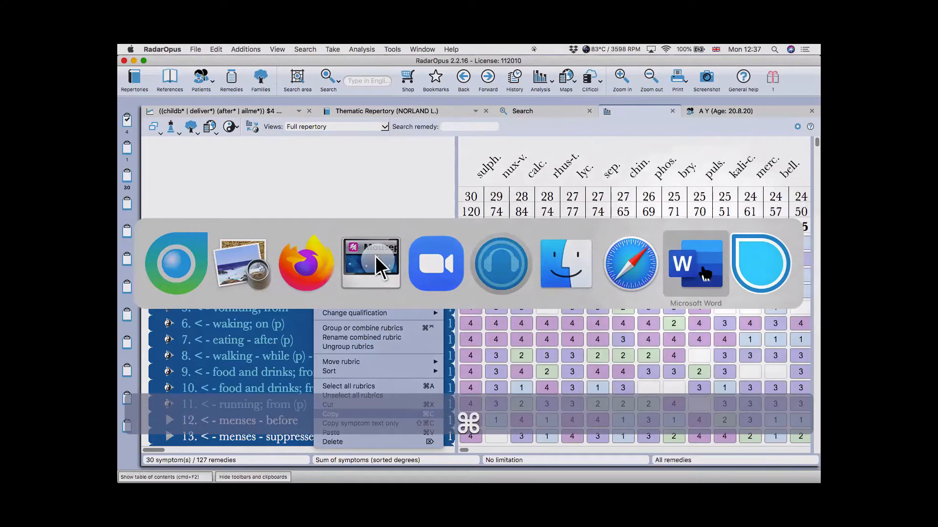
left_click(188, 270)
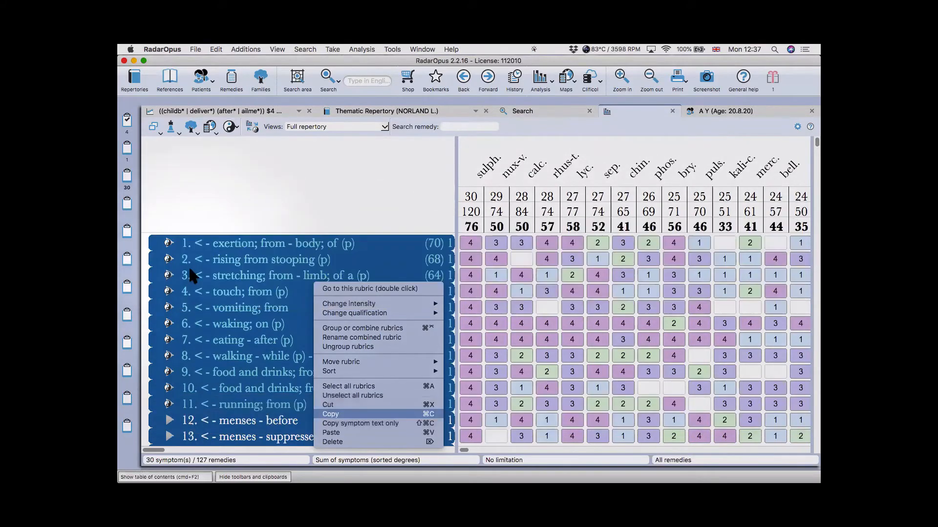
left_click(341, 410)
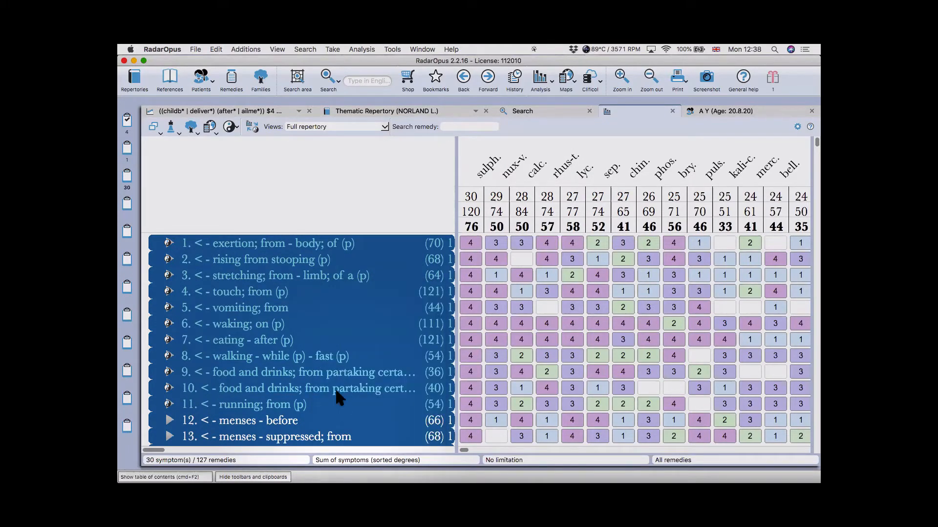
right_click(334, 388)
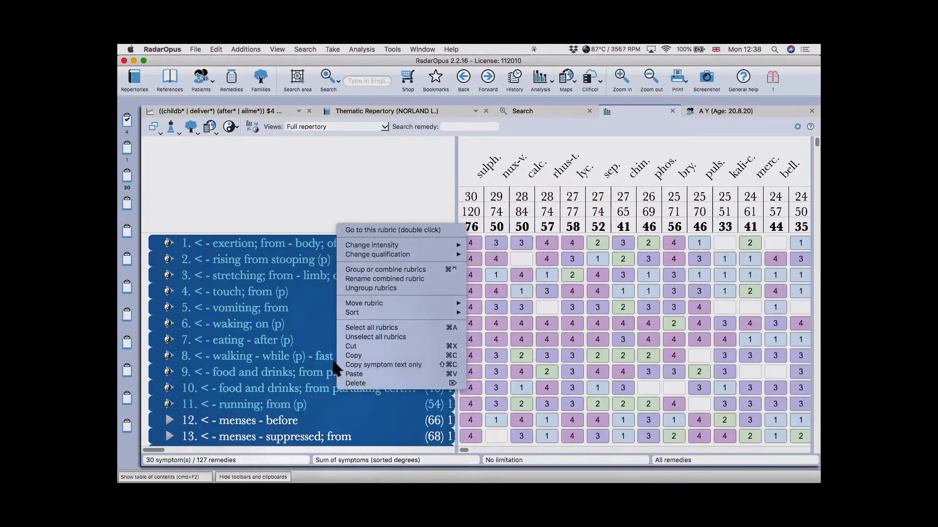
left_click(361, 364)
key("super+Tab")
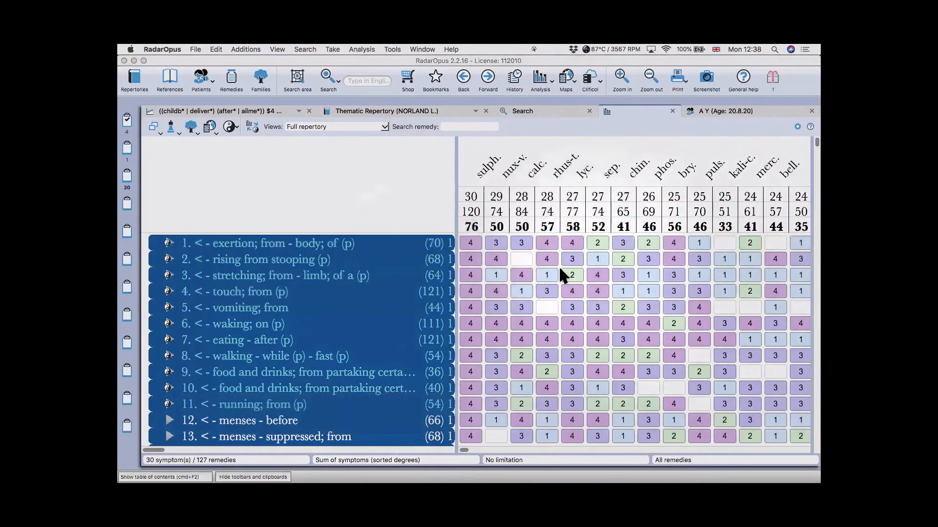
left_click(407, 210)
- Paste the rubric list into Document2 and block-delete the 'Change of general state - ' prefix
right_click(385, 198)
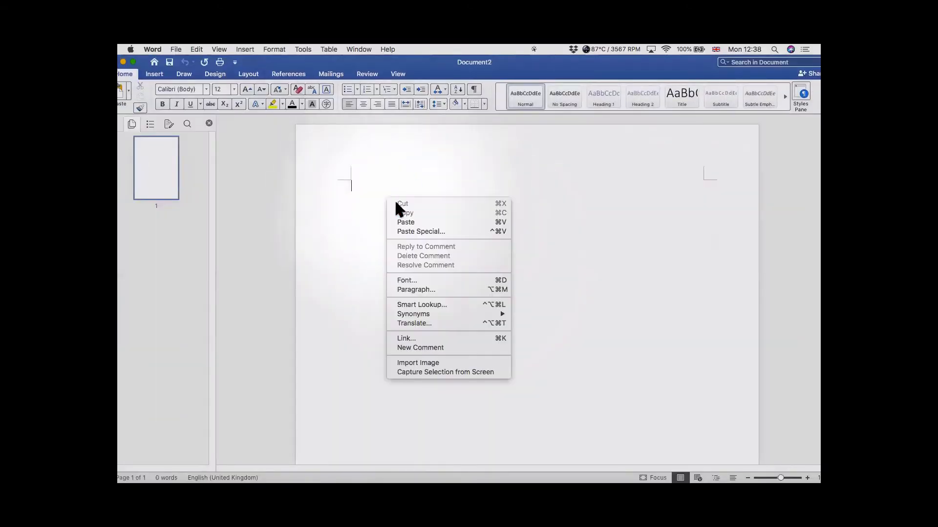
left_click(410, 217)
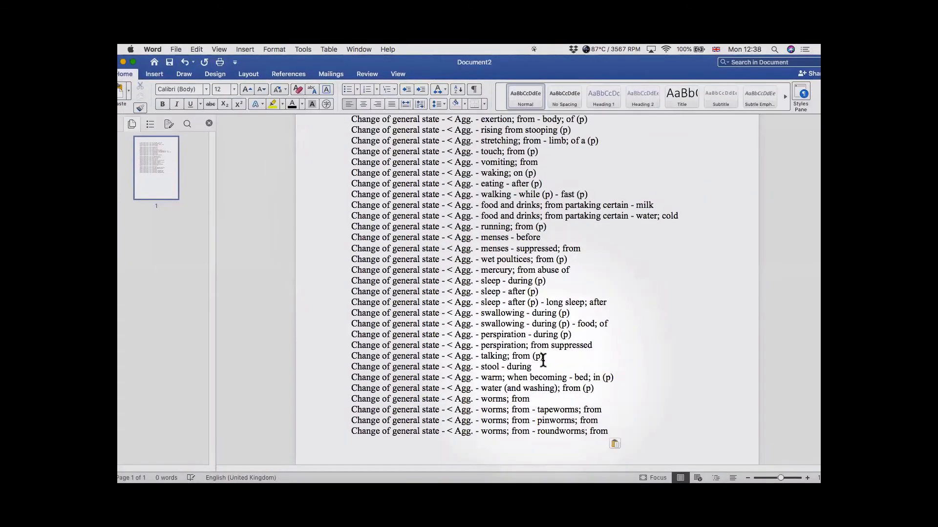
scroll(543, 360, "down", 3)
scroll(543, 361, "up", 5)
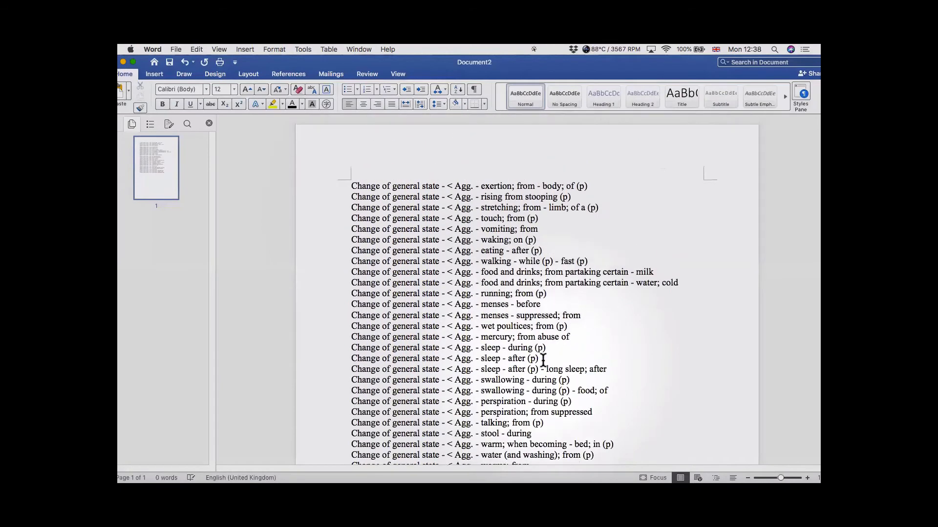
scroll(543, 360, "down", 1)
left_click_drag(351, 173, 447, 359)
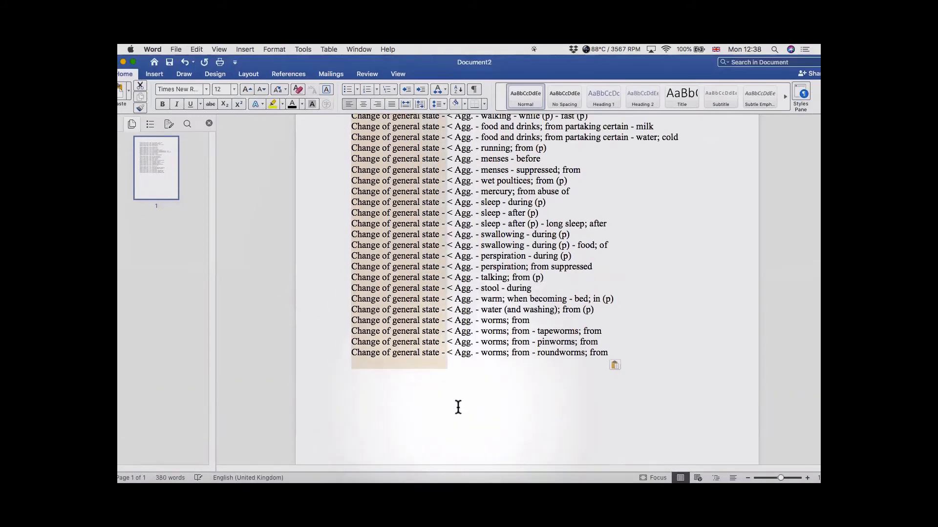
key("BackSpace")
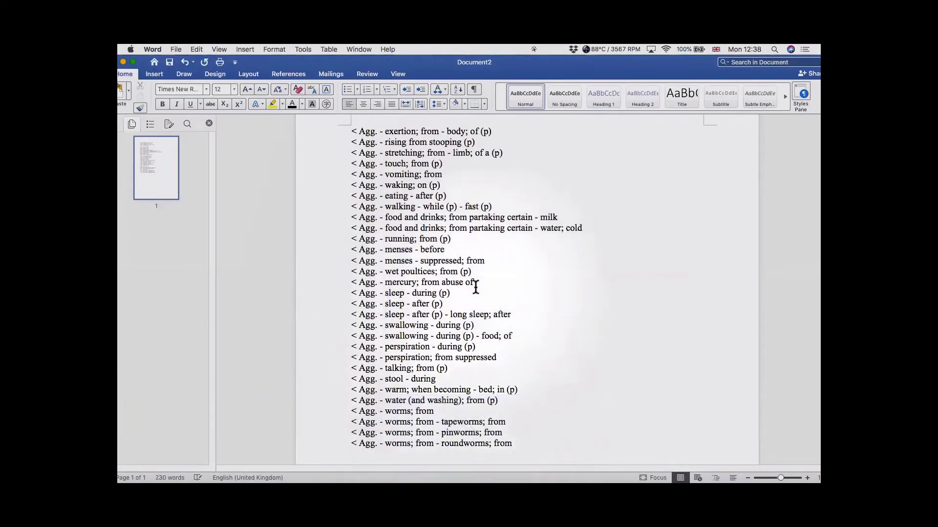
key("super+Tab")
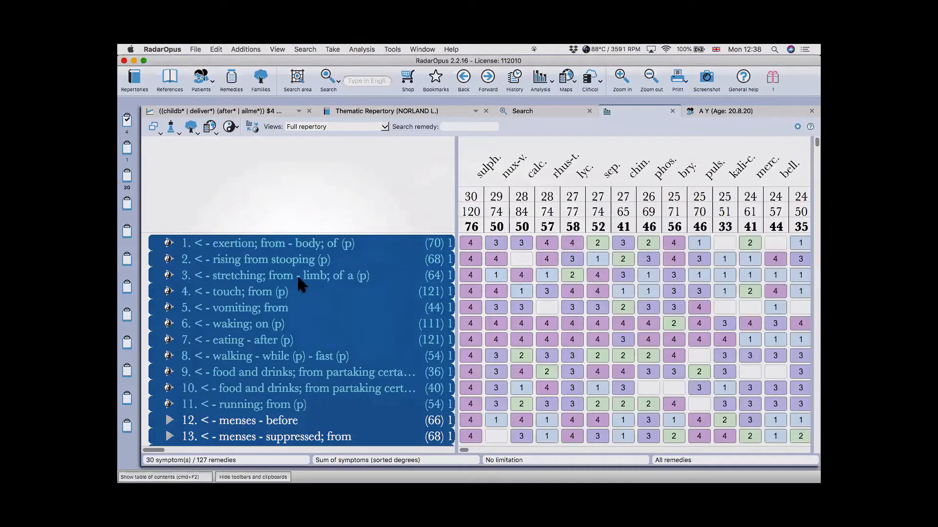
- Delete all 30 selected rubrics from the analysis, confirming the deletion with Yes
right_click(297, 275)
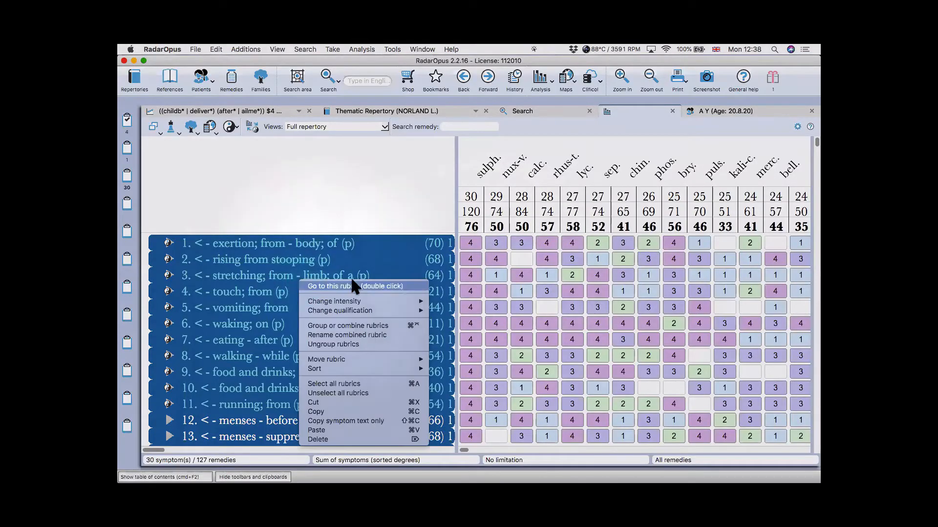
left_click(341, 440)
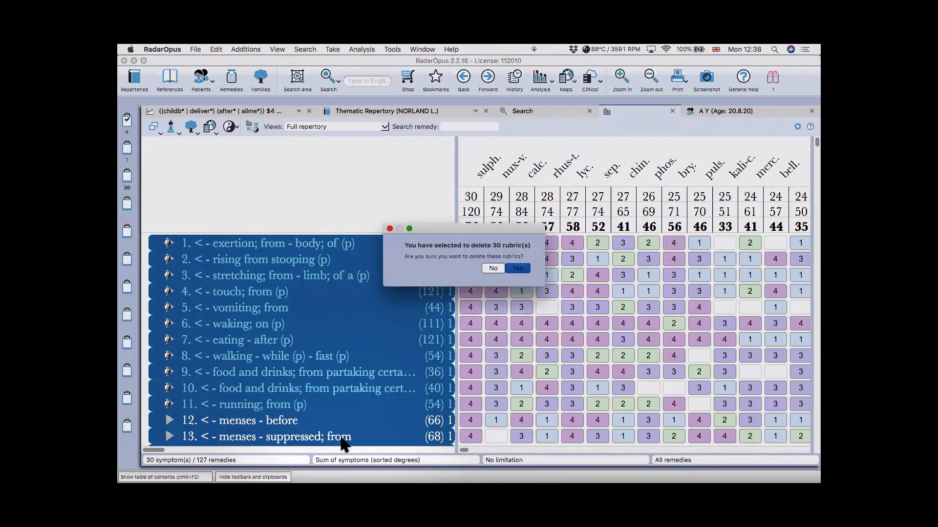
left_click(516, 265)
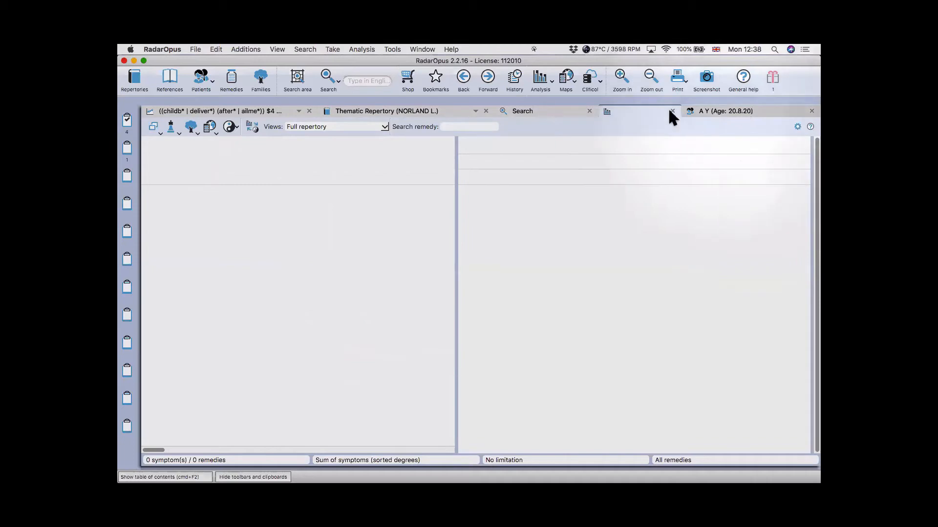
- Remove the agg word and Sulphur from the search, then enter sulph as the remedy
left_click(560, 111)
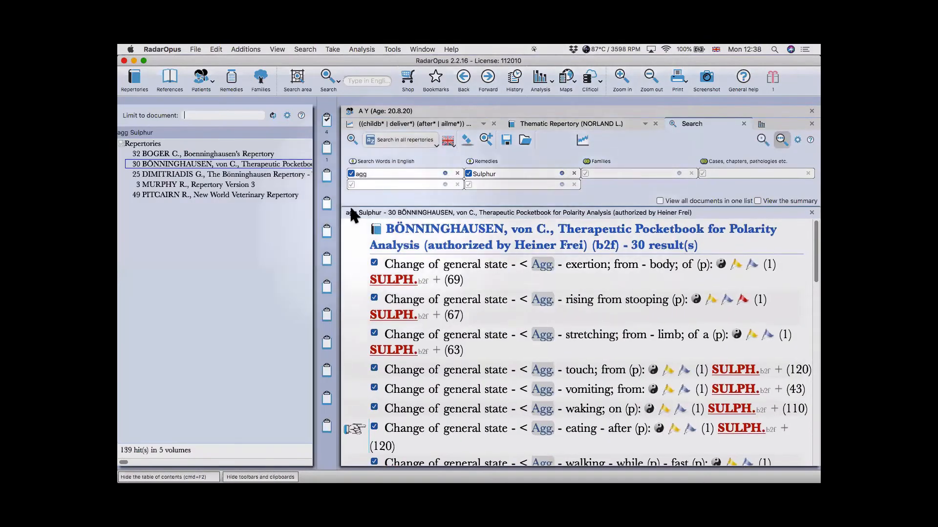
left_click(457, 173)
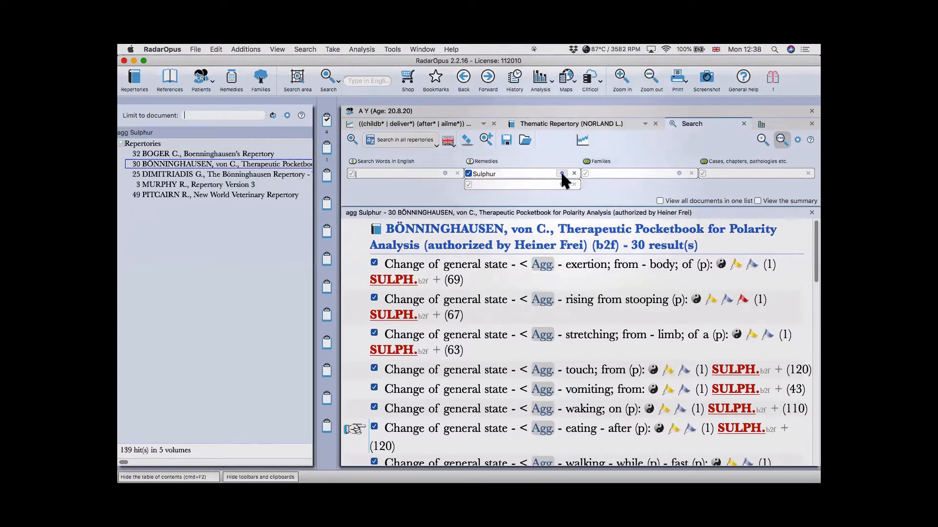
left_click(469, 137)
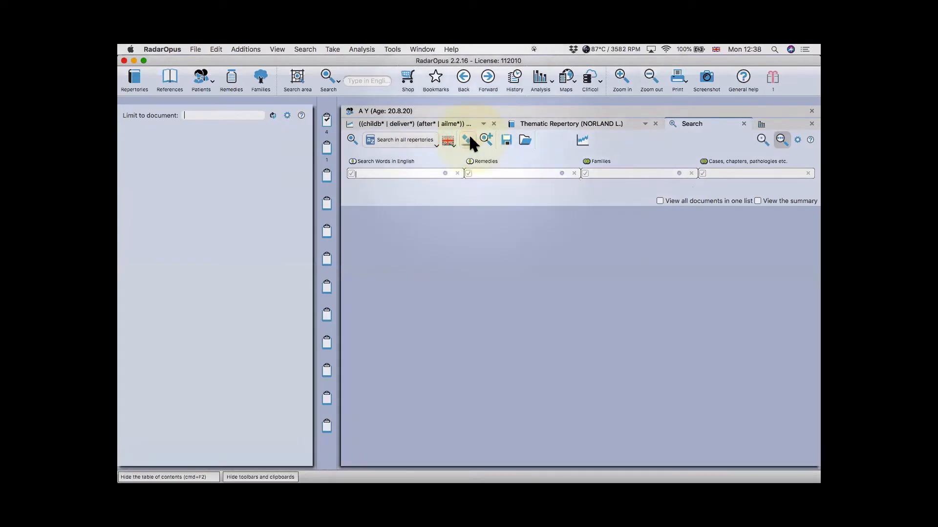
type("sulph.")
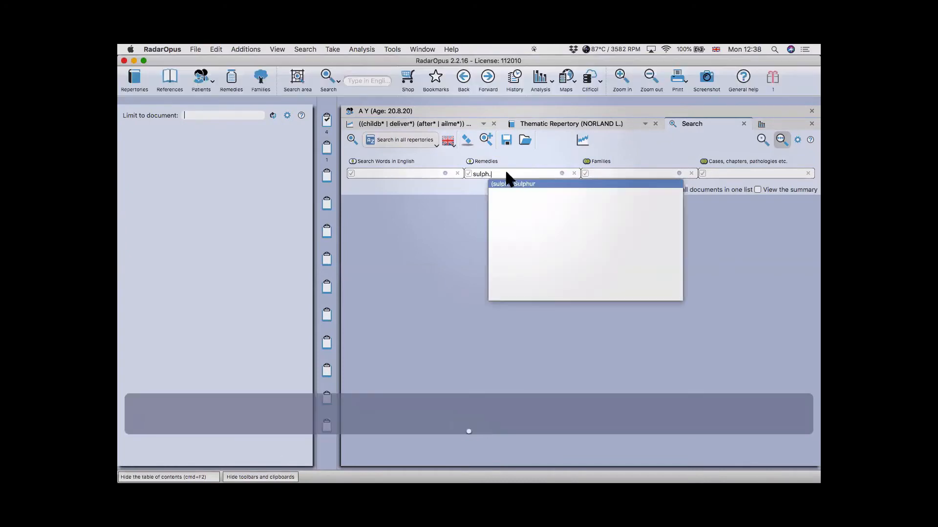
key("Return")
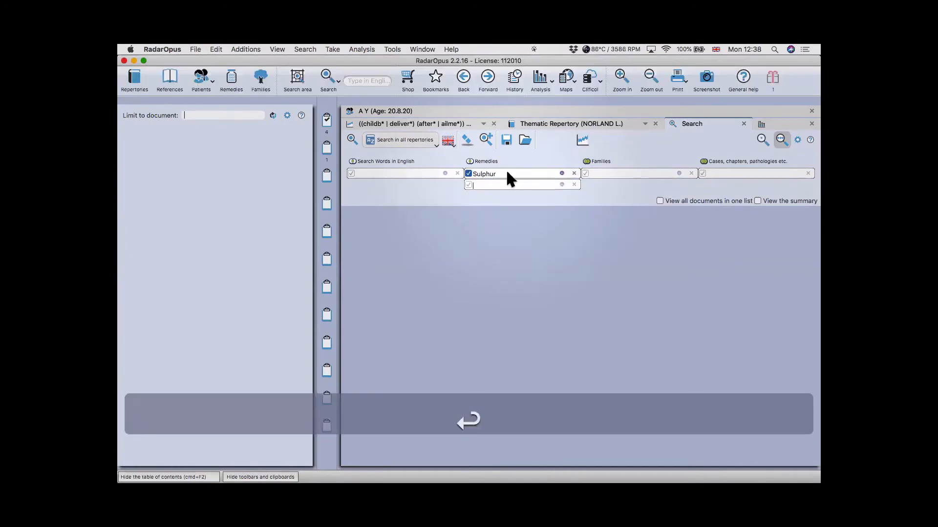
- Limit Sulphur to rubrics containing at most 1 remedy and run the search
left_click(562, 174)
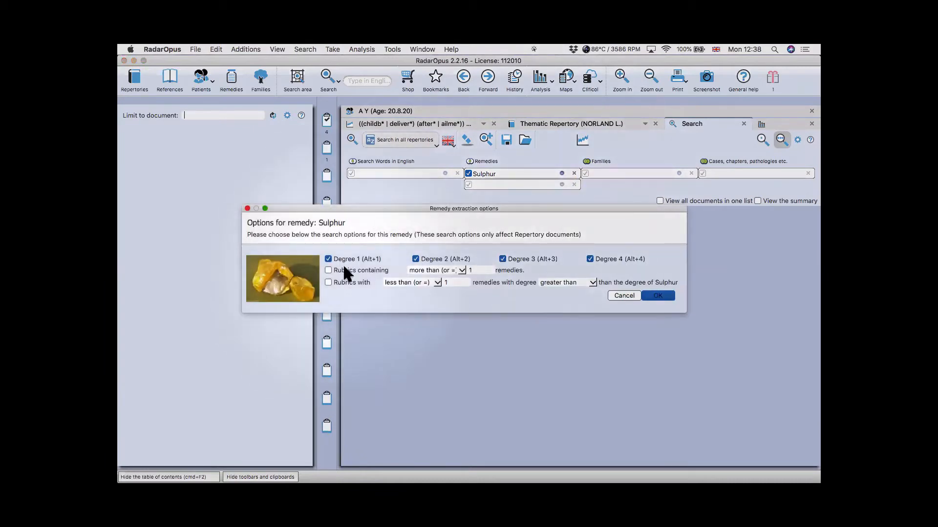
left_click(345, 270)
left_click(435, 270)
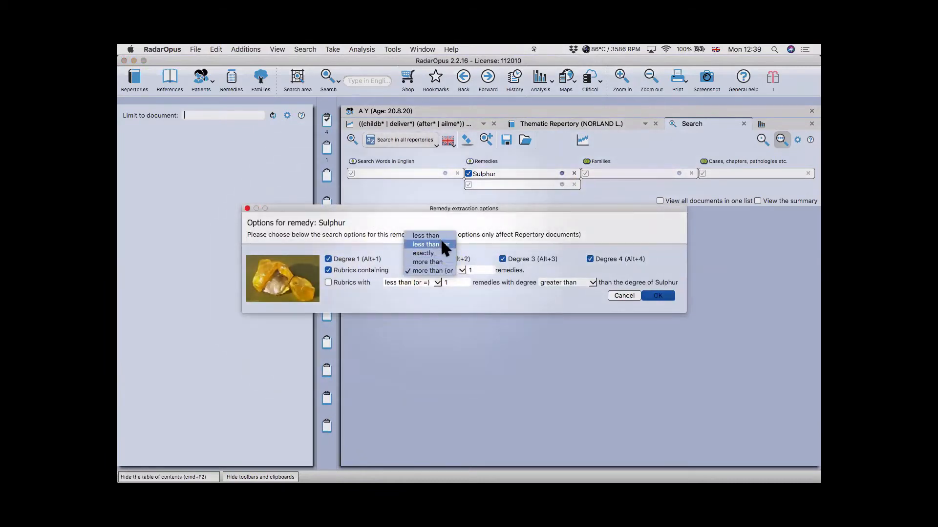
left_click(441, 243)
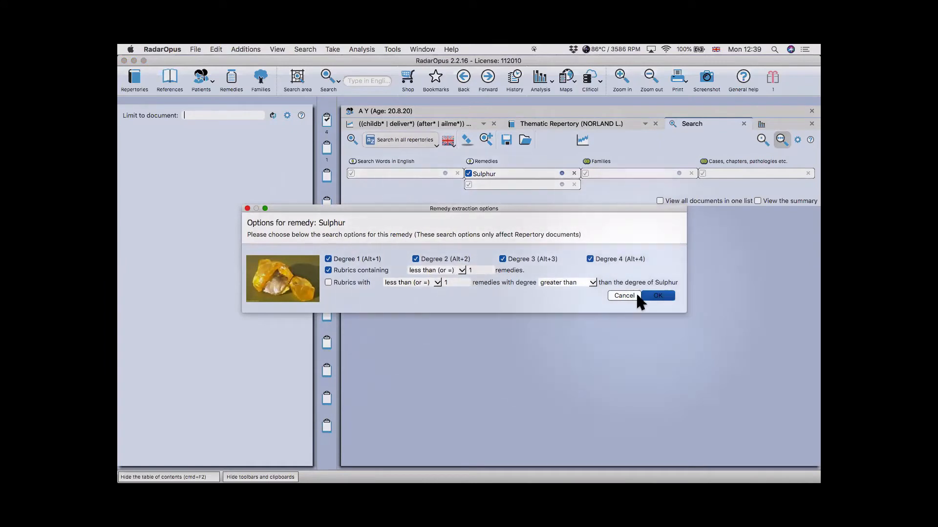
left_click(654, 296)
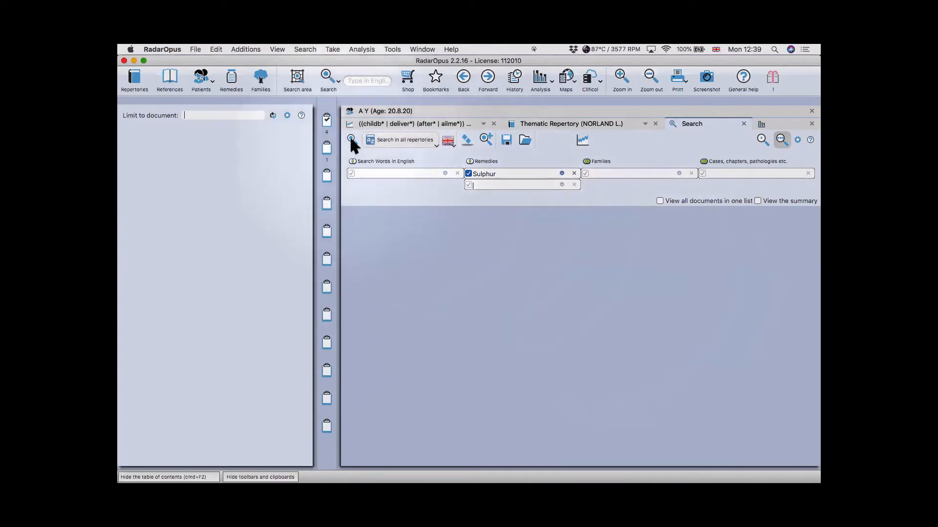
left_click(351, 139)
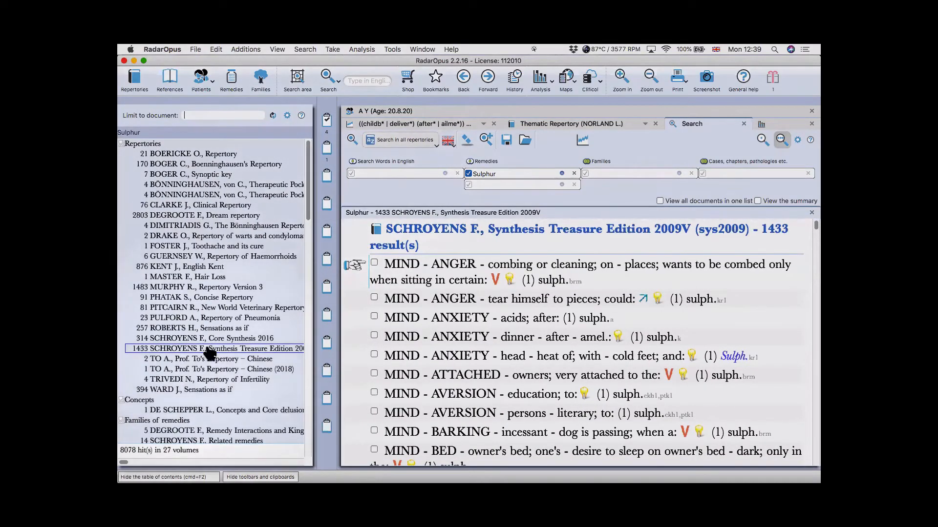
- Add delu* as a search word and run the combined delusions and Sulphur search
scroll(570, 360, "down", 3)
scroll(575, 355, "down", 3)
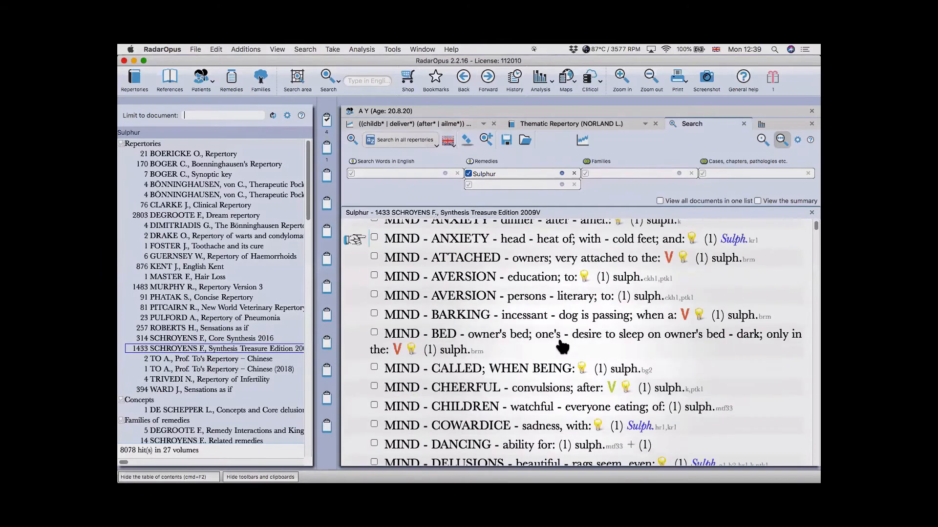
left_click(385, 175)
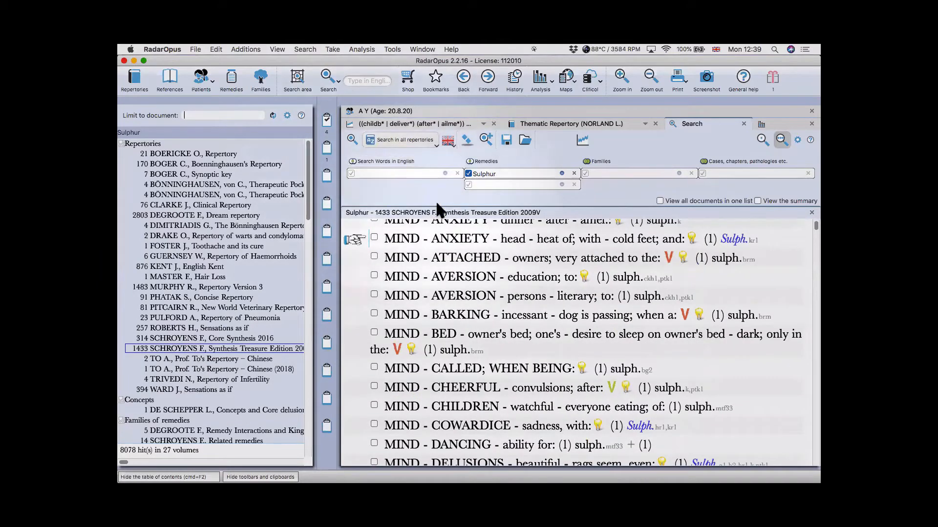
type("delu*")
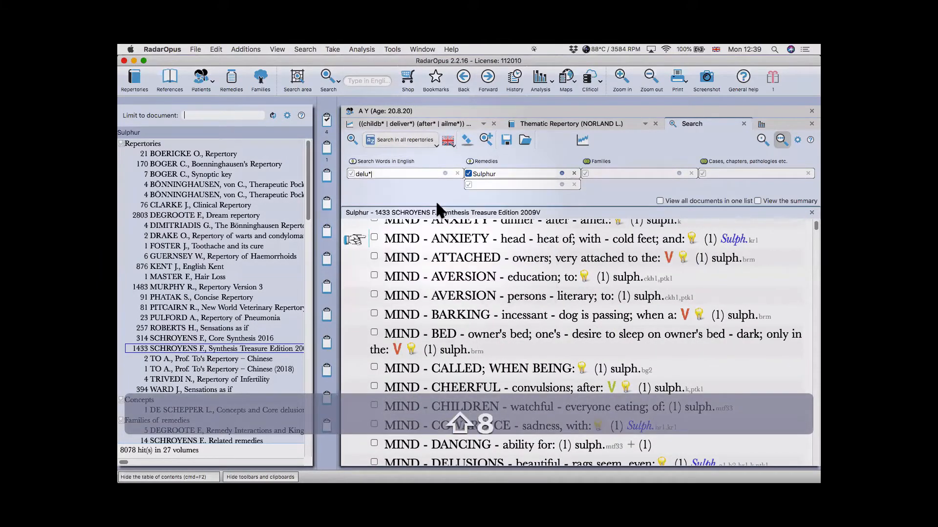
key("Return")
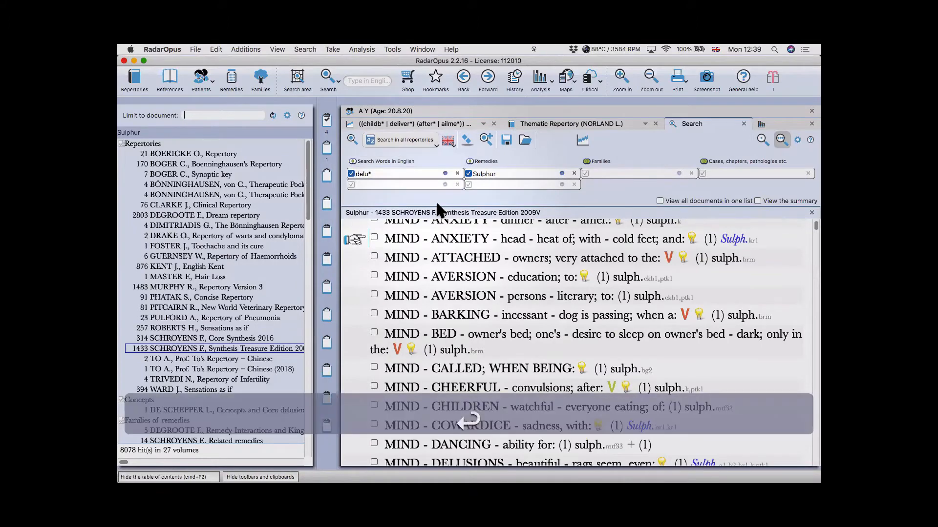
key("space")
key("Return")
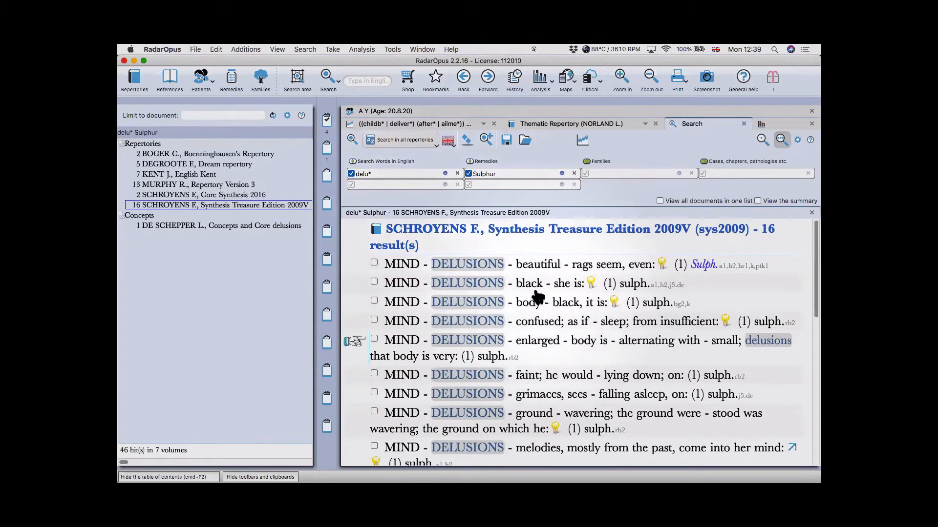
- Hide the table of contents and scroll through the single-remedy MIND - DELUSIONS rubrics
key("super+F2")
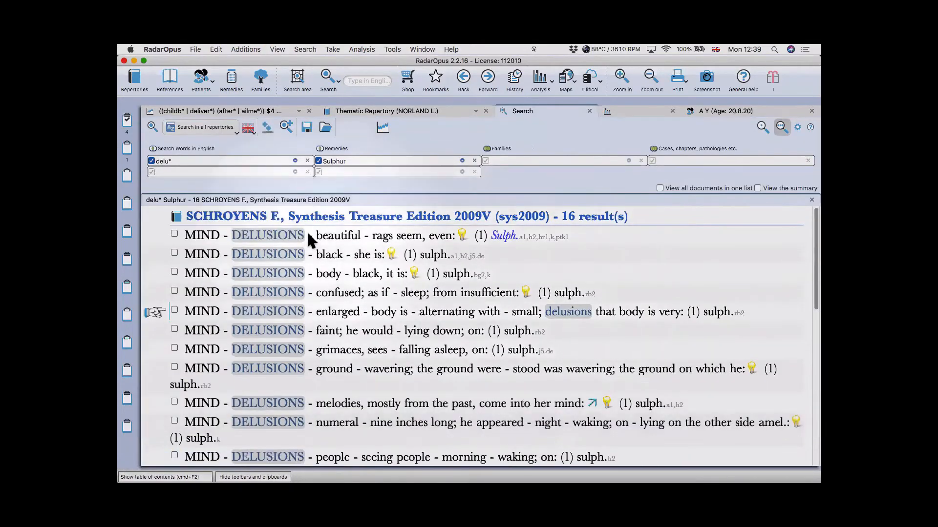
scroll(305, 253, "down", 3)
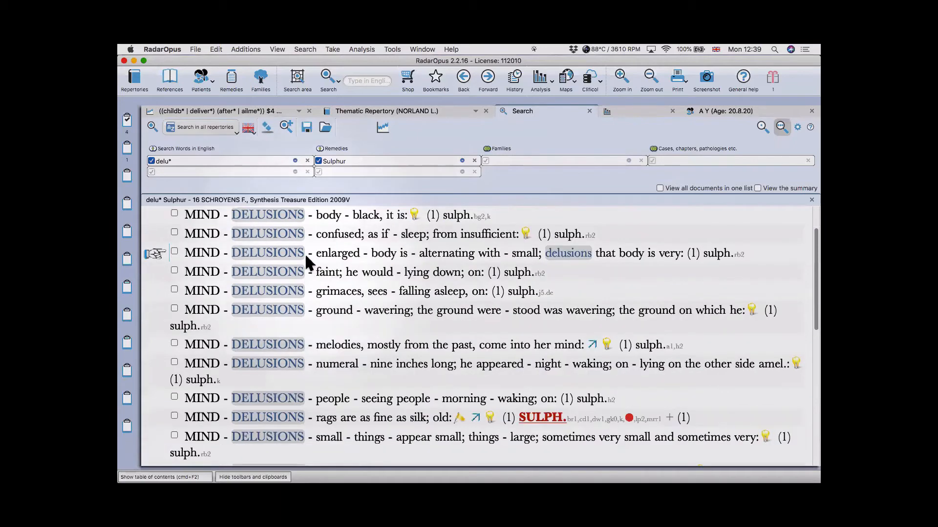
scroll(317, 265, "down", 3)
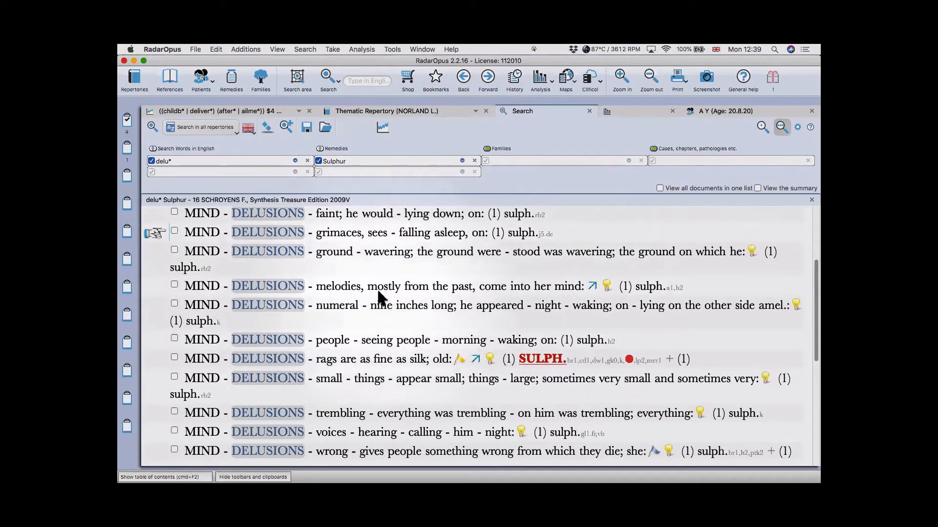
scroll(356, 297, "down", 3)
scroll(354, 291, "up", 2)
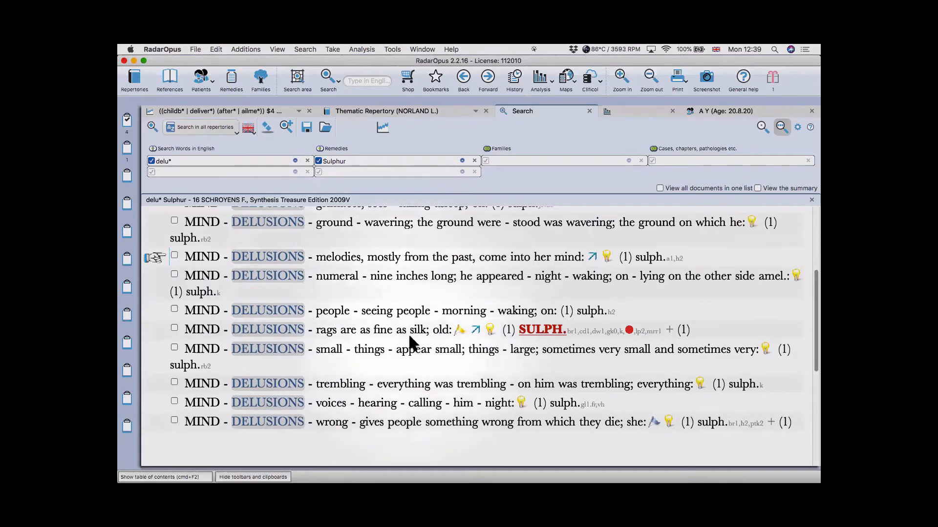
scroll(408, 333, "up", 7)
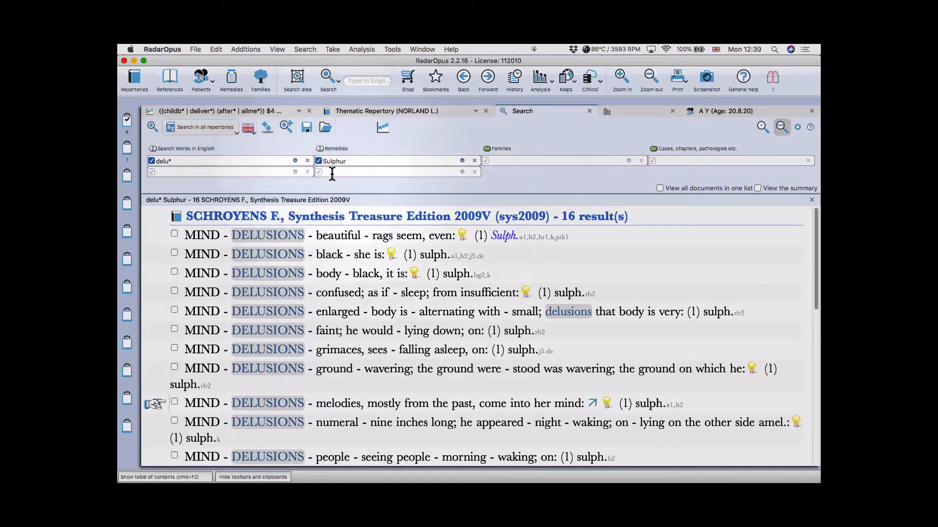
- Remove delu* and Sulphur, then enter sulph. in the single-line English search
left_click(308, 161)
left_click(457, 171)
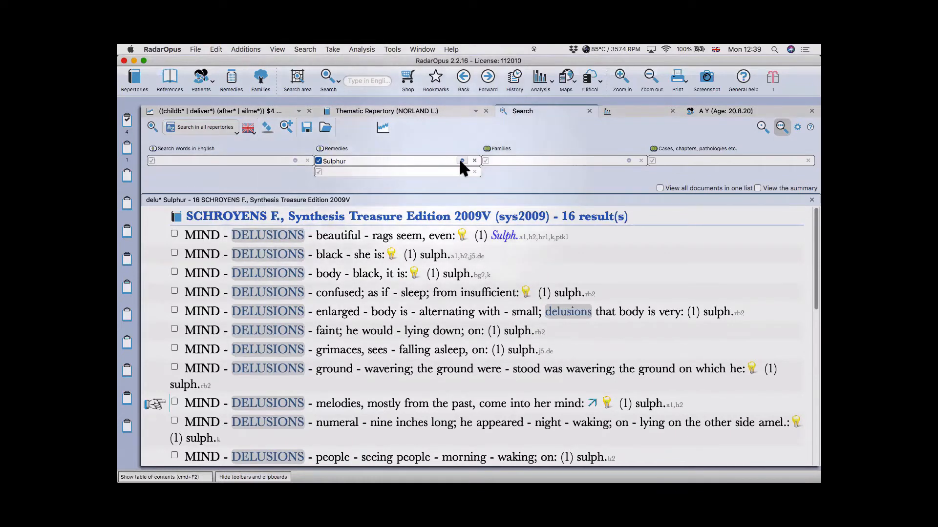
left_click(474, 160)
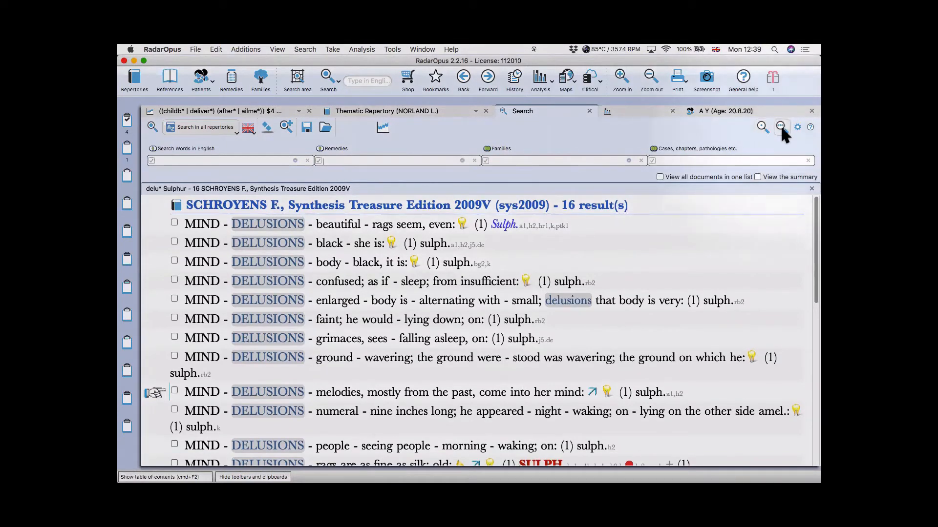
left_click(761, 126)
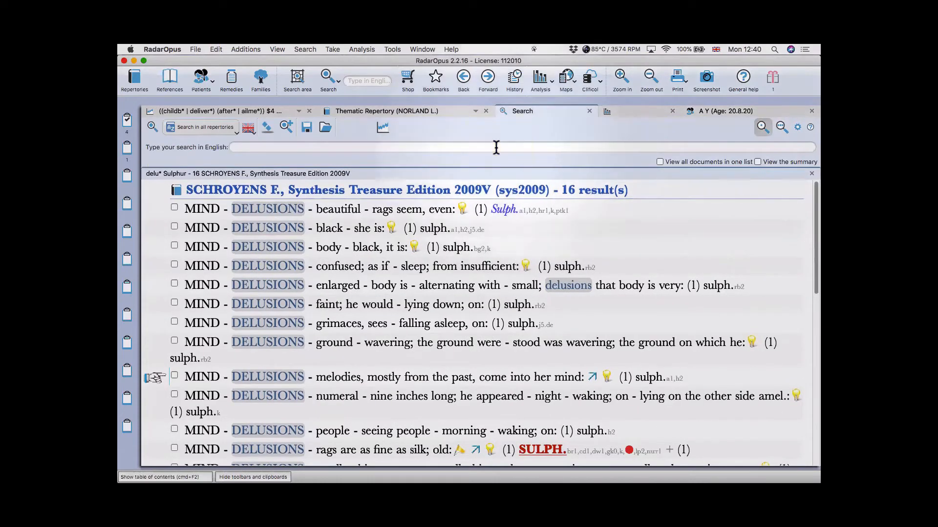
type("sulph.")
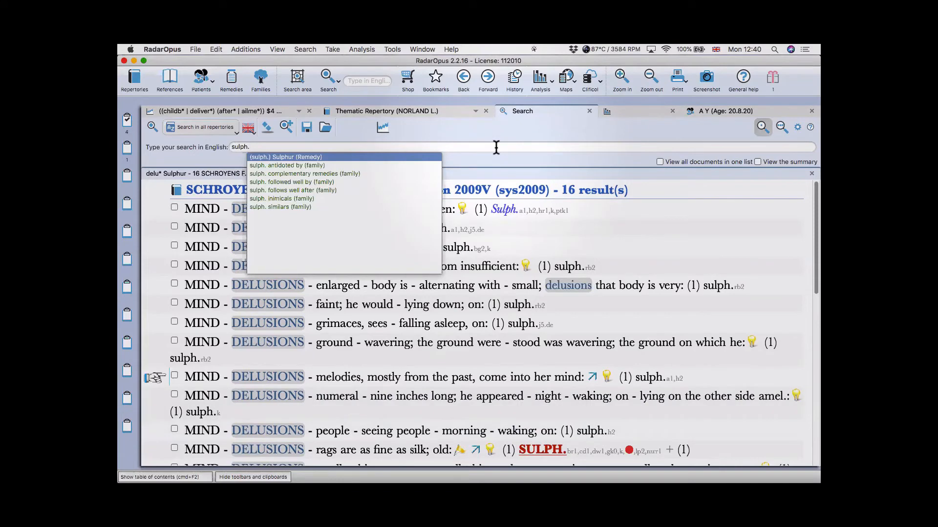
key("Return")
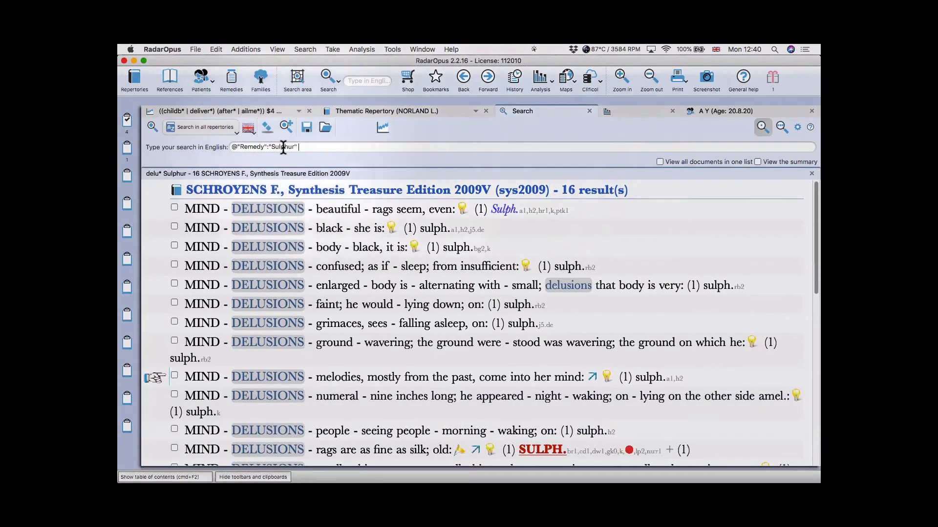
- Restrict Sulphur to rubrics with at most 1 remedy, search, and restore the table of contents
left_click(282, 146)
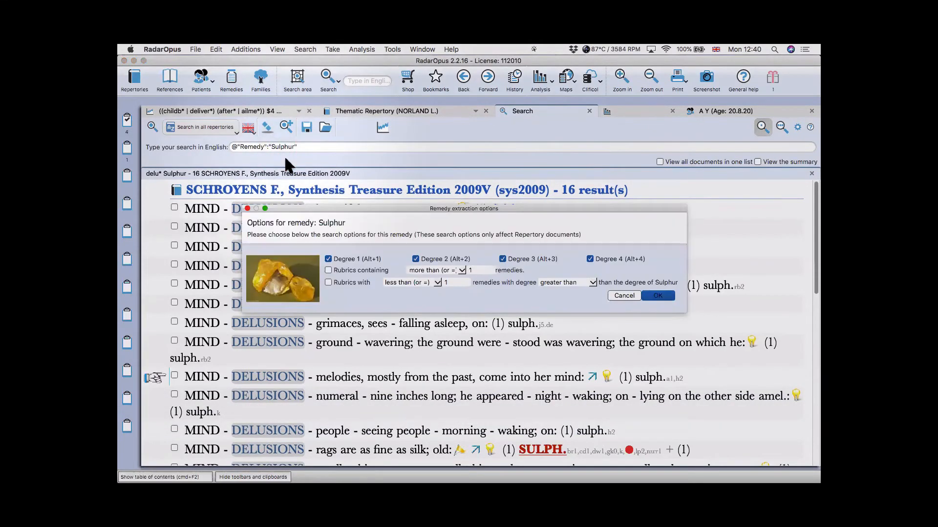
left_click(344, 266)
left_click(433, 269)
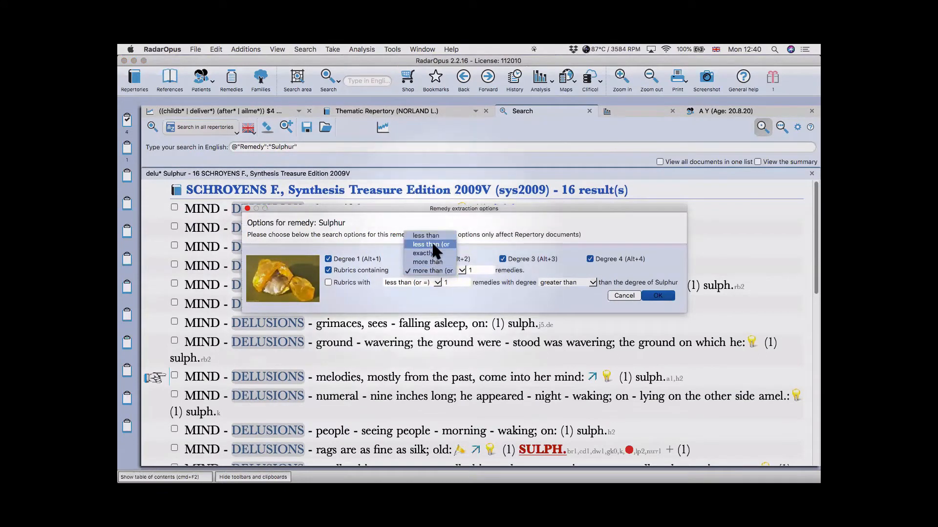
left_click(365, 272)
left_click(446, 268)
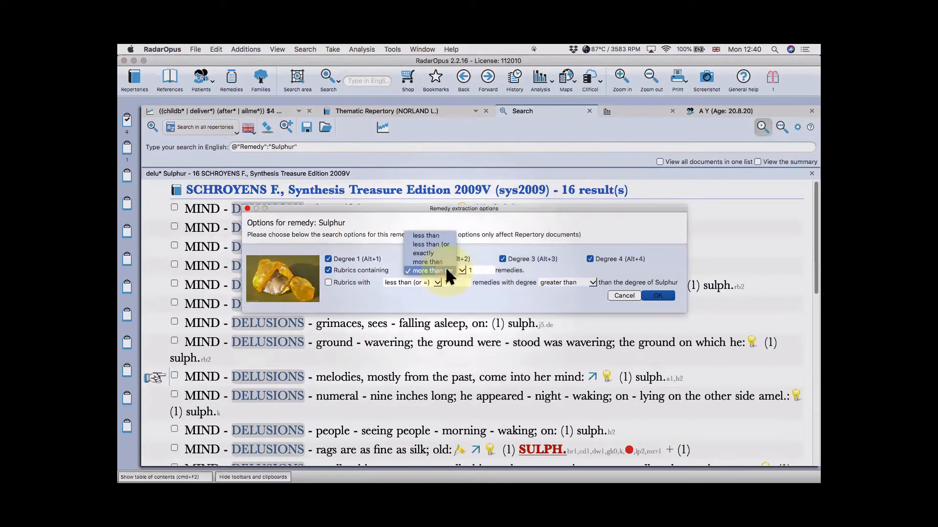
left_click(438, 240)
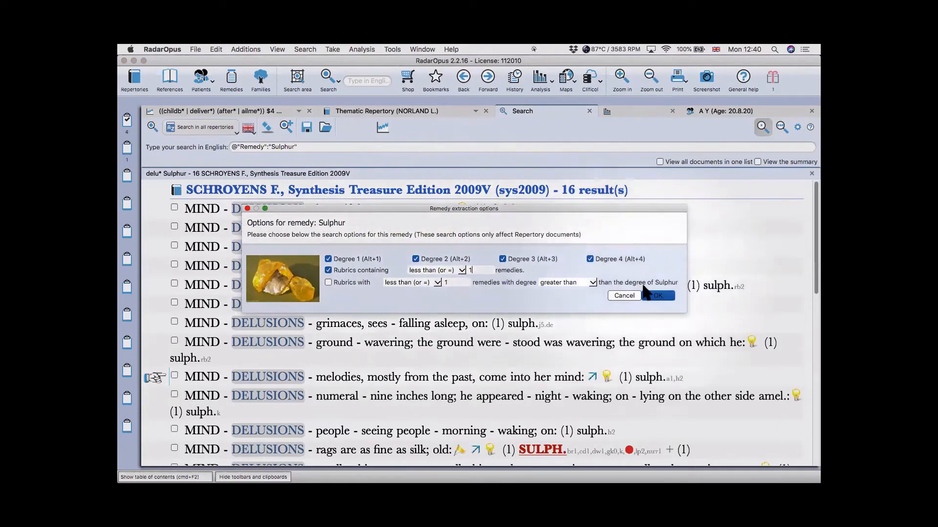
left_click(658, 296)
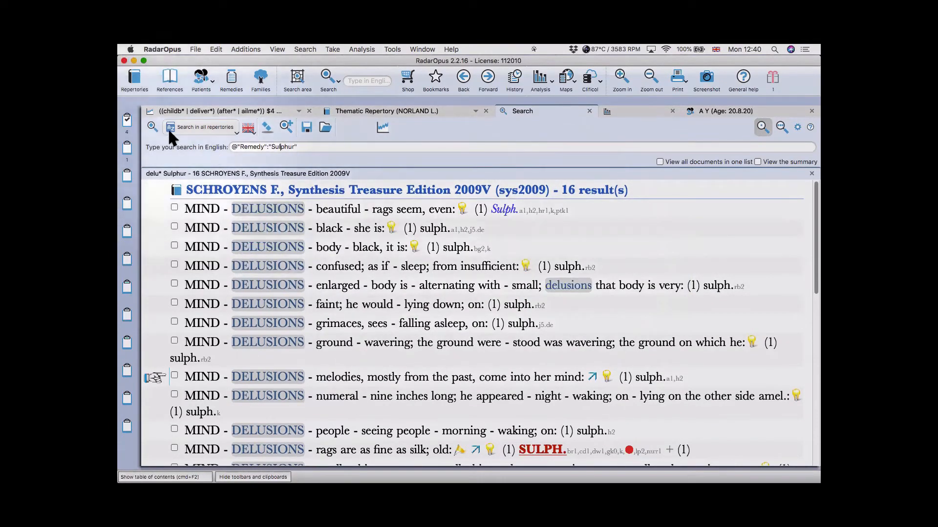
left_click(151, 126)
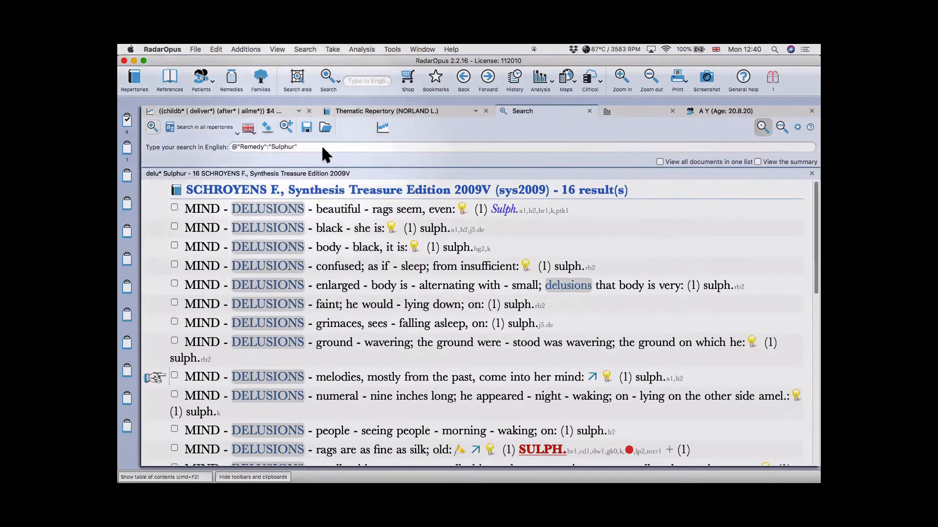
key("super+F2")
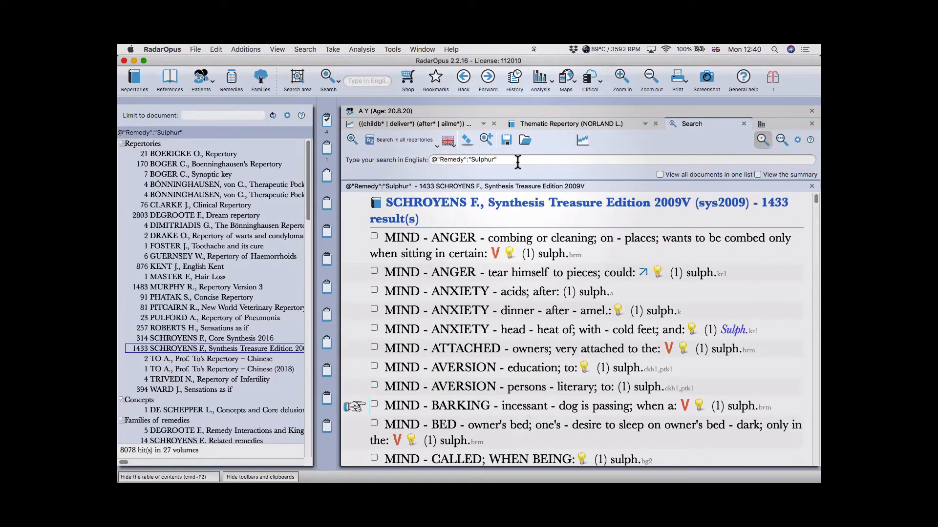
- Add !mind to the Sulphur query to exclude Mind rubrics, leaving 7766 hits
left_click(518, 162)
type("!mind")
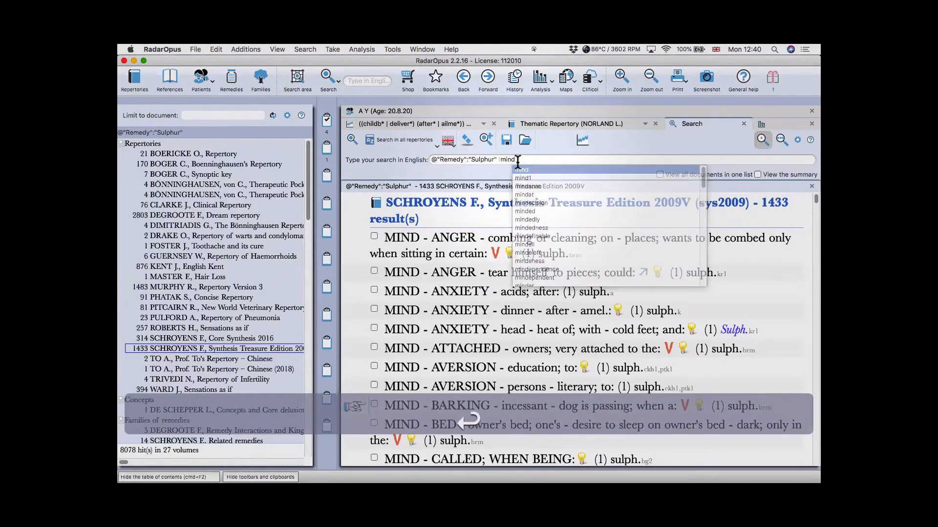
key("Return")
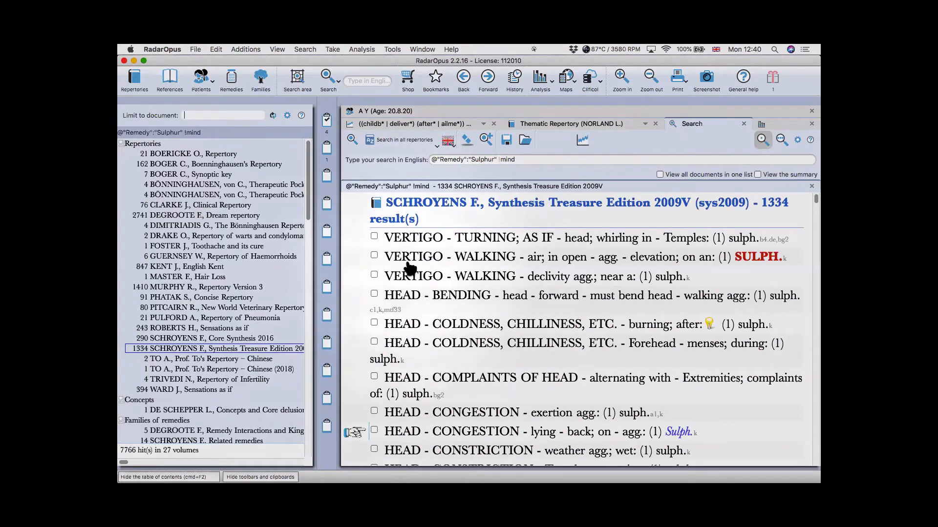
scroll(462, 256, "down", 3)
scroll(462, 256, "down", 14)
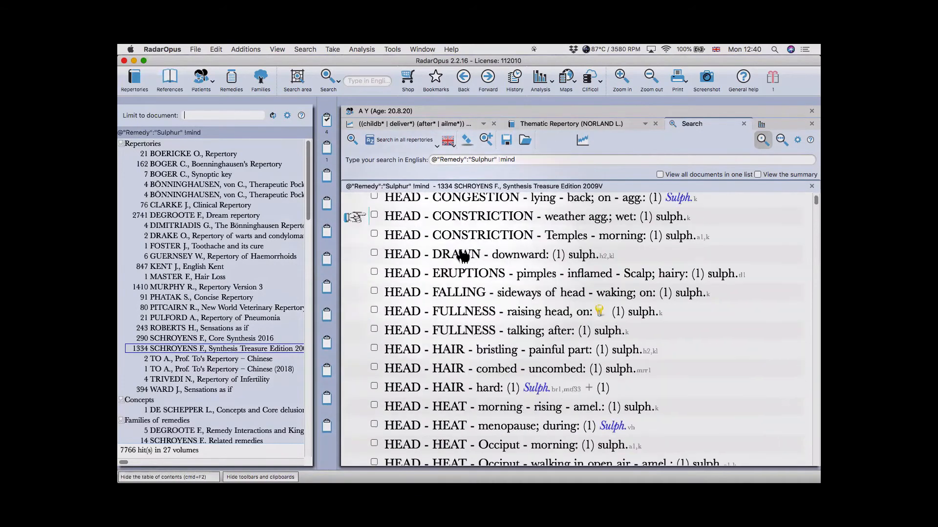
scroll(461, 256, "down", 15)
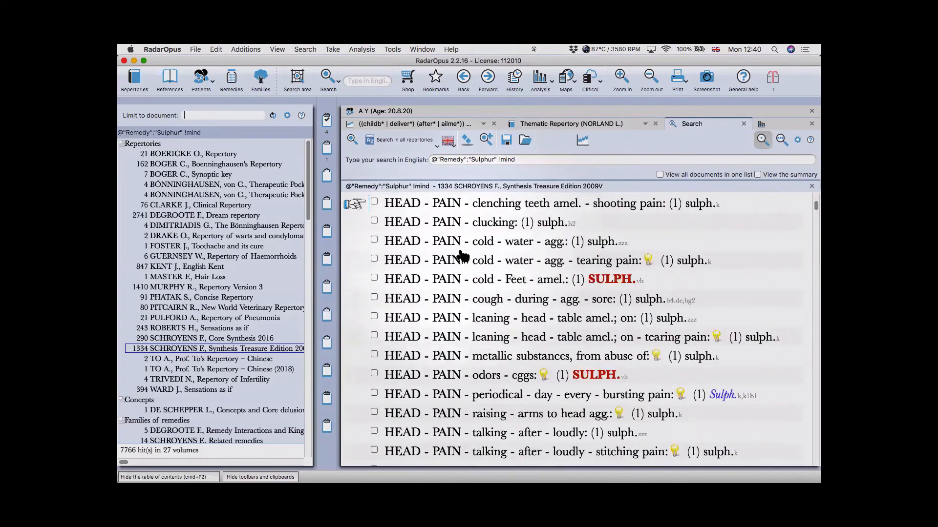
- Append general* to the query to limit results to Generals rubrics
left_click(523, 159)
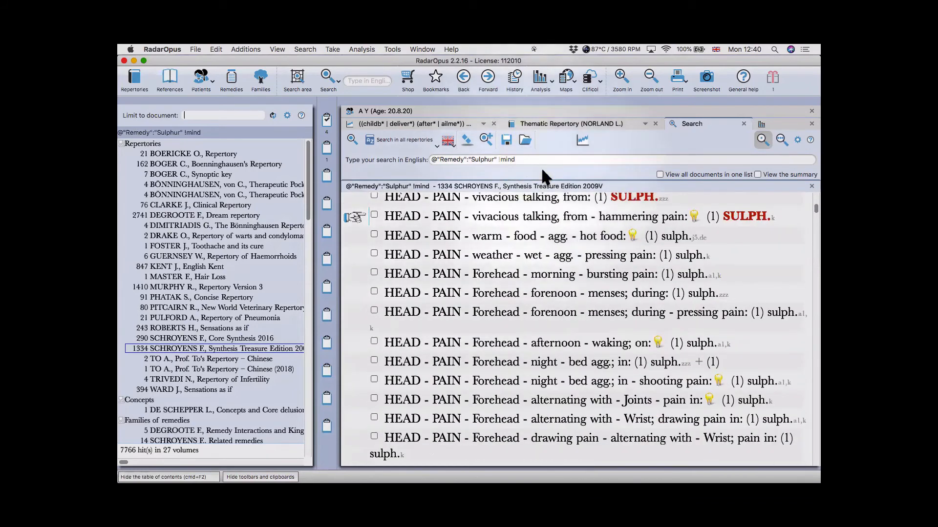
type("general*")
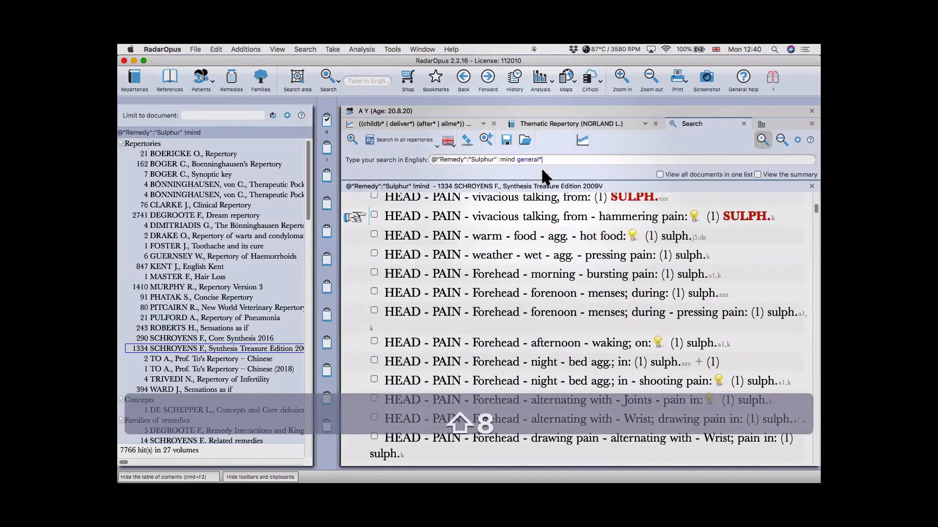
key("Return")
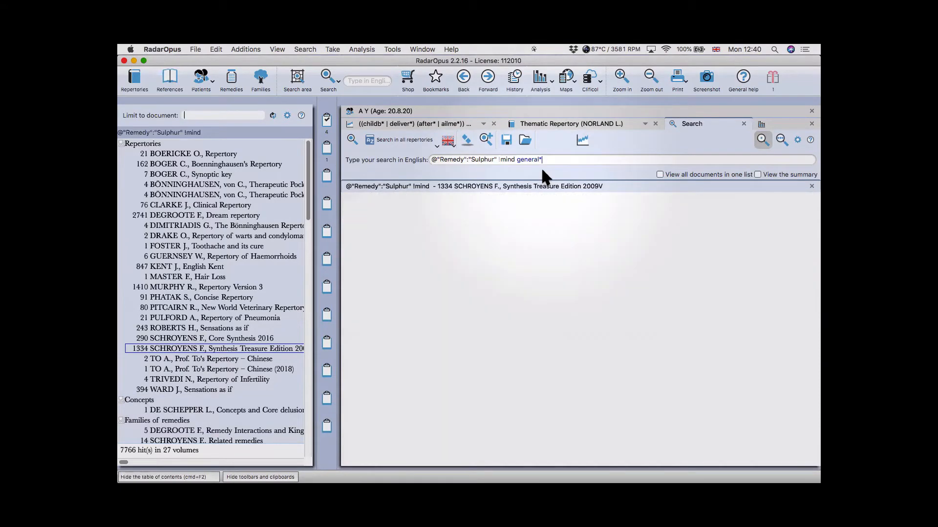
- Review Synthesis Treasure's 52 Sulphur Generals rubrics full-width, then open the Bookmarks list
left_click(292, 288)
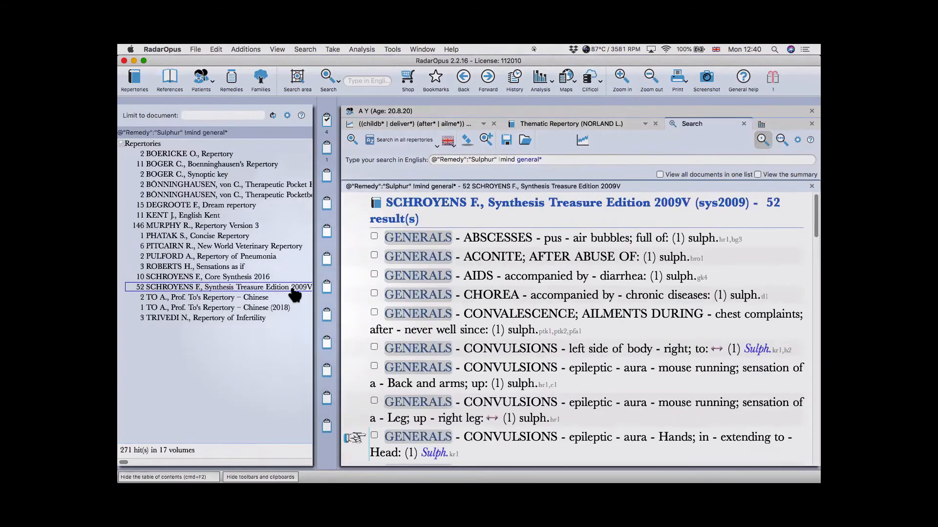
key("super+F2")
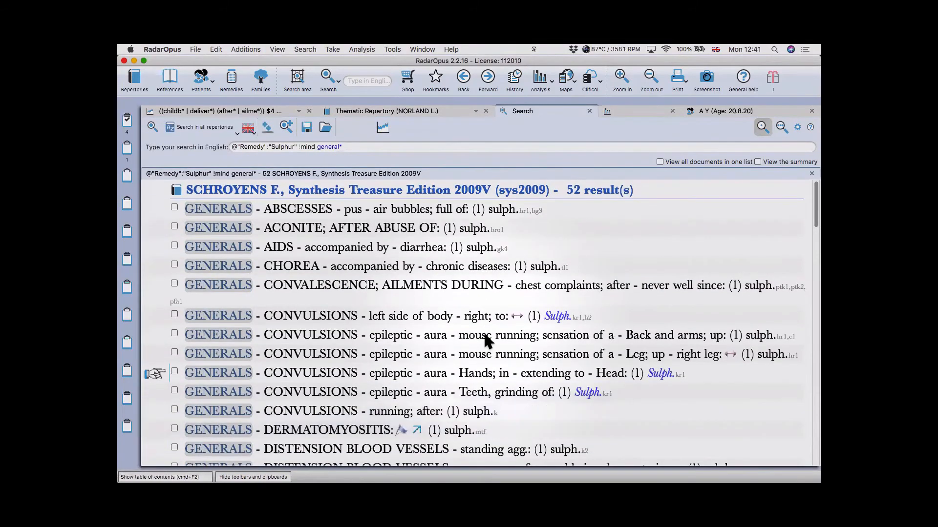
scroll(485, 335, "down", 5)
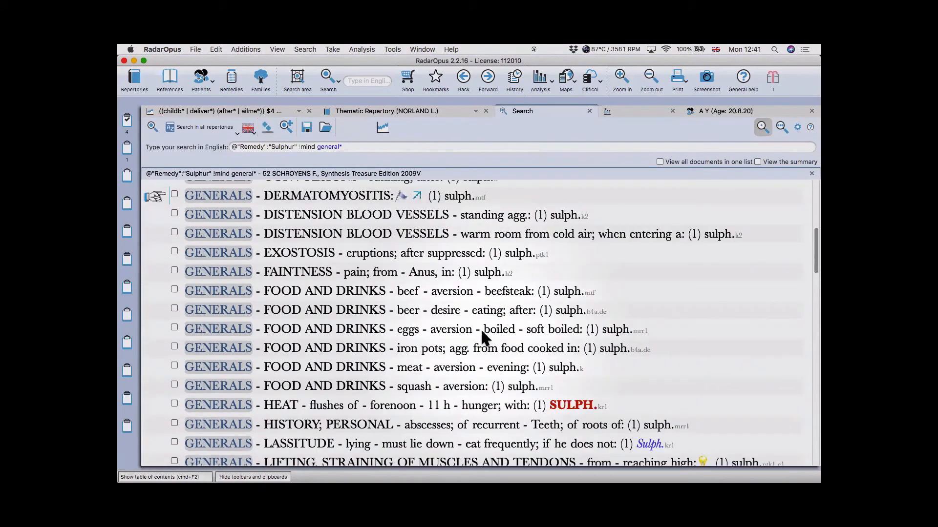
scroll(407, 307, "down", 3)
scroll(407, 306, "down", 3)
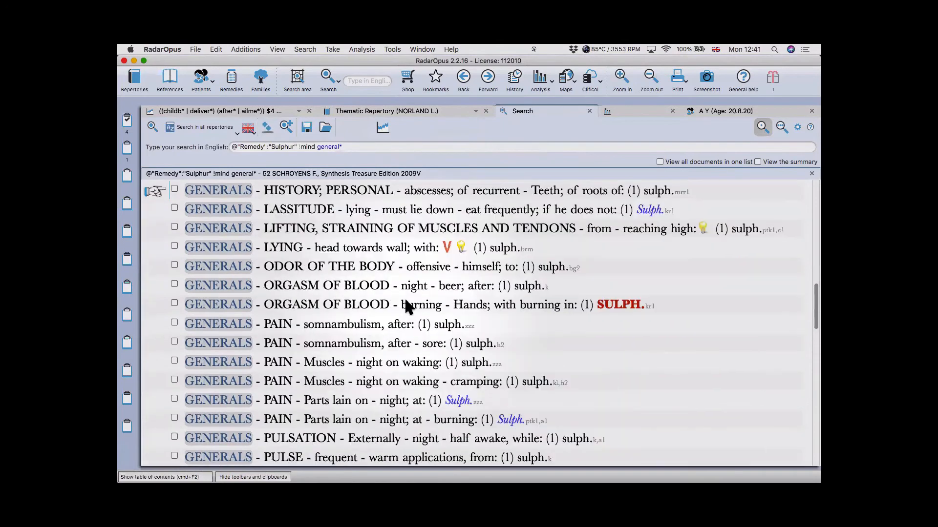
scroll(418, 297, "up", 3)
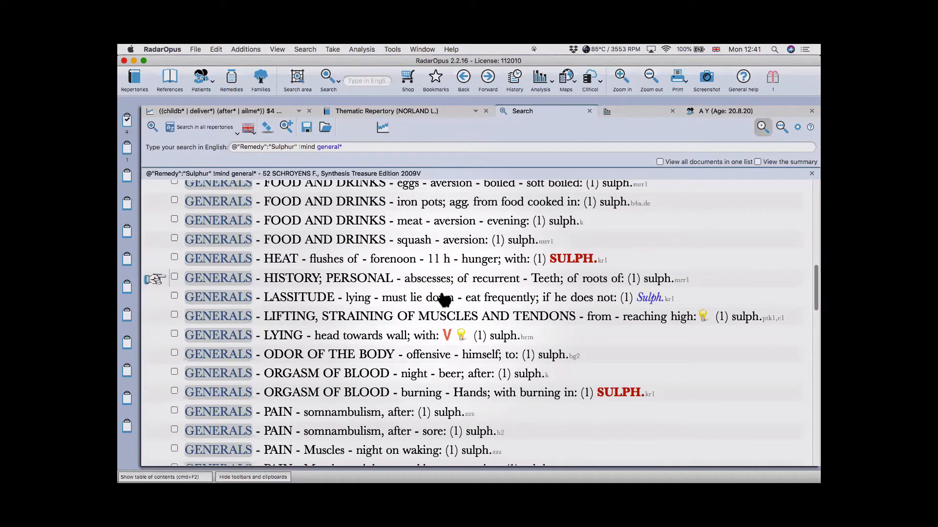
scroll(444, 299, "down", 2)
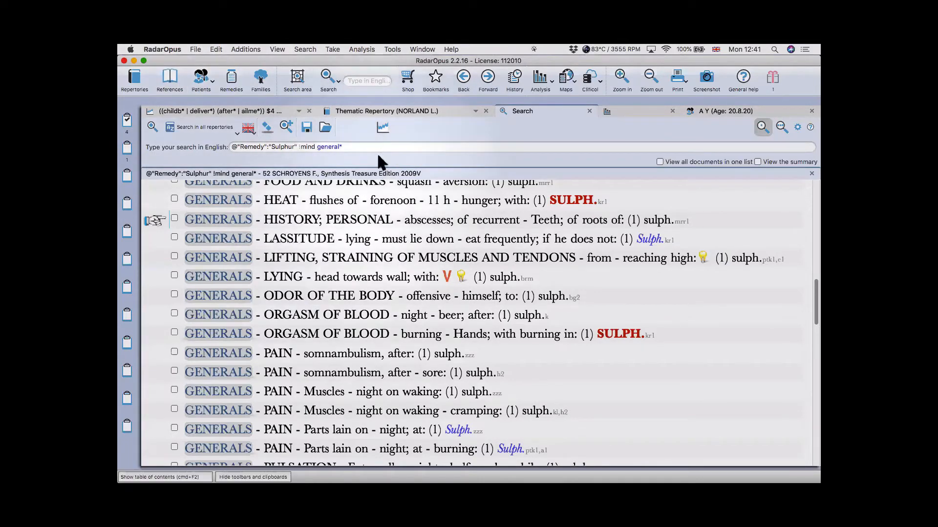
left_click(429, 77)
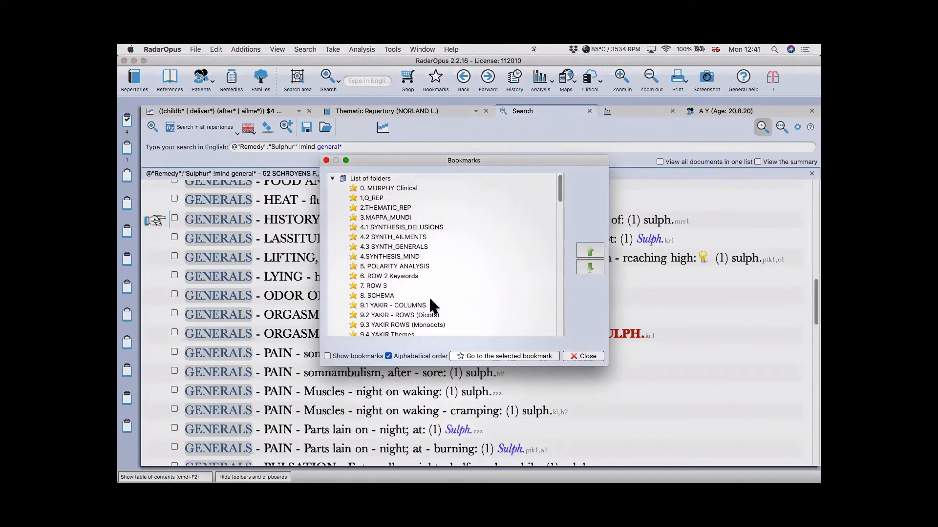
- Open the Sulph. (Bailey) bookmark and copy the opening Elemental Sulphur passage
type("sulp")
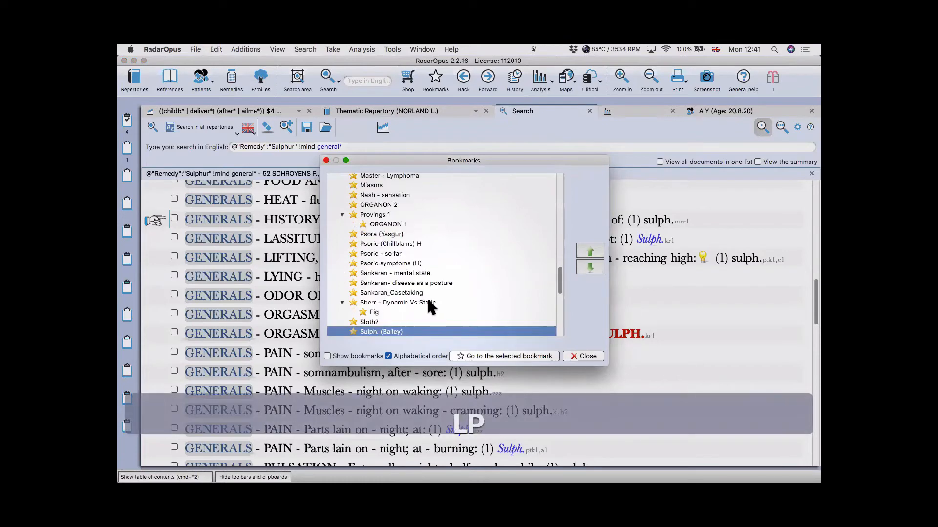
scroll(428, 300, "down", 3)
double_click(382, 277)
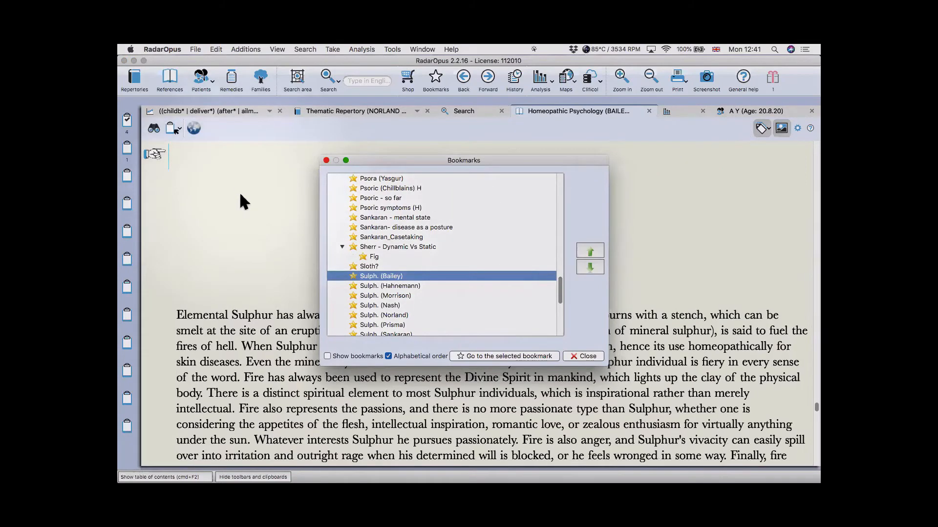
scroll(303, 300, "down", 3)
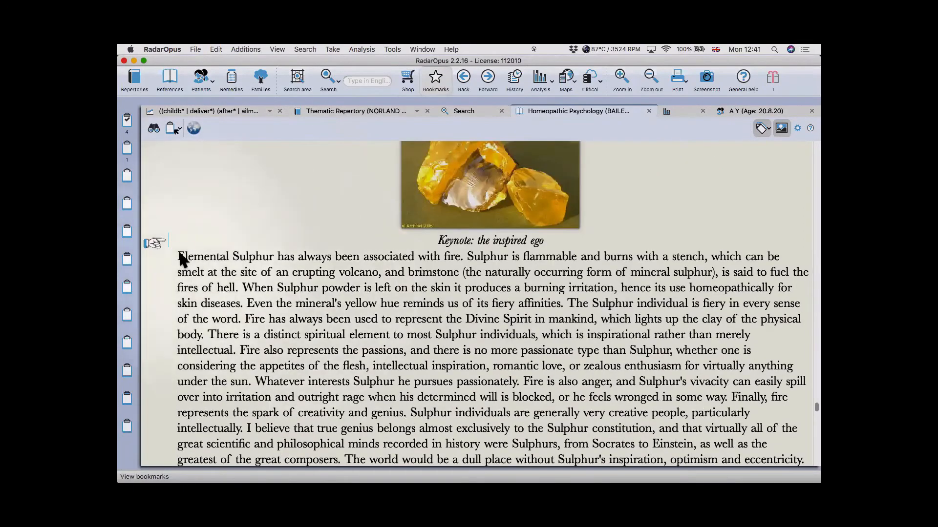
left_click_drag(179, 256, 564, 304)
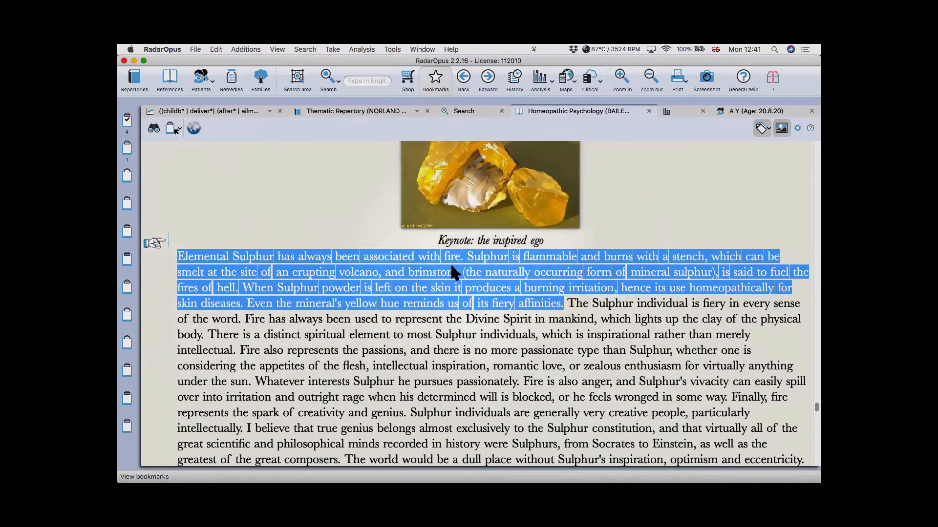
key("super+c")
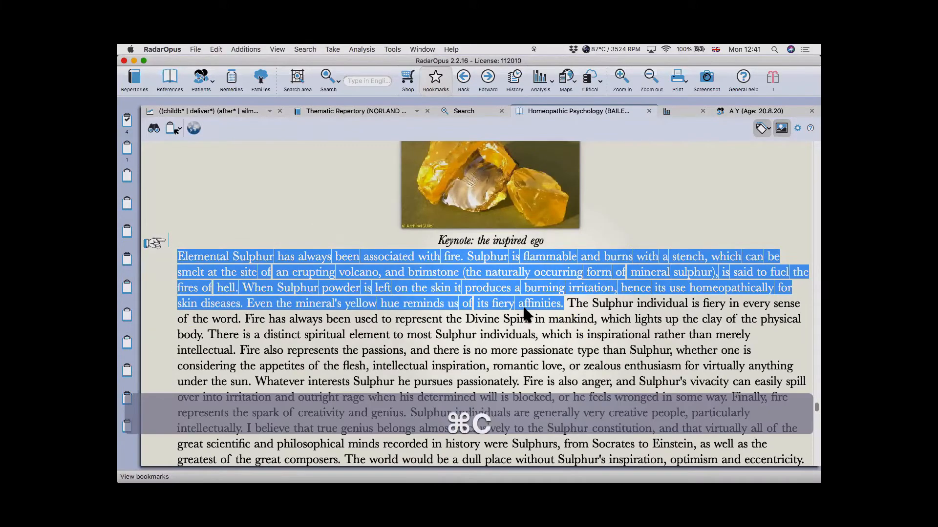
- Paste the passage on a new line below the rubric list in Word, matching formatting
key("super+Tab")
key("super+shift+Tab")
key("super+shift+Tab")
key("super+shift+Tab")
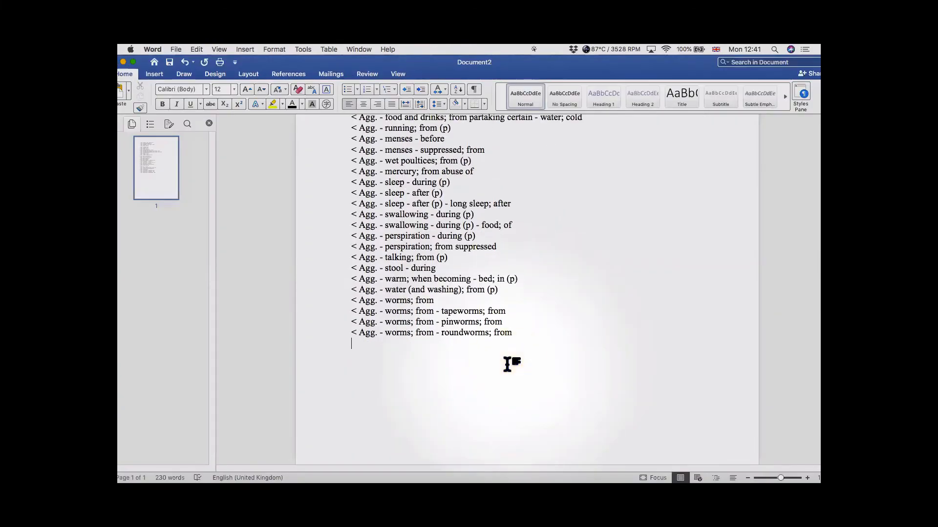
key("Return")
key("alt+shift+super+v")
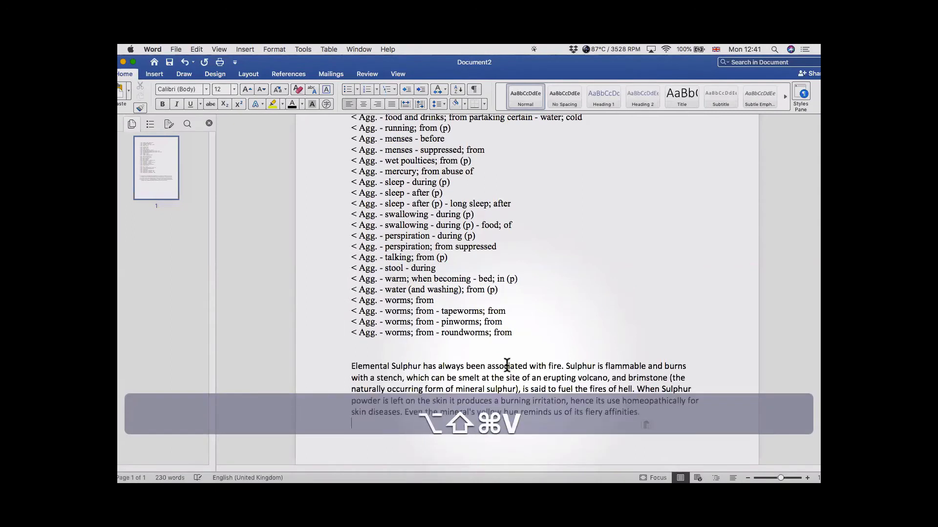
left_click(507, 366)
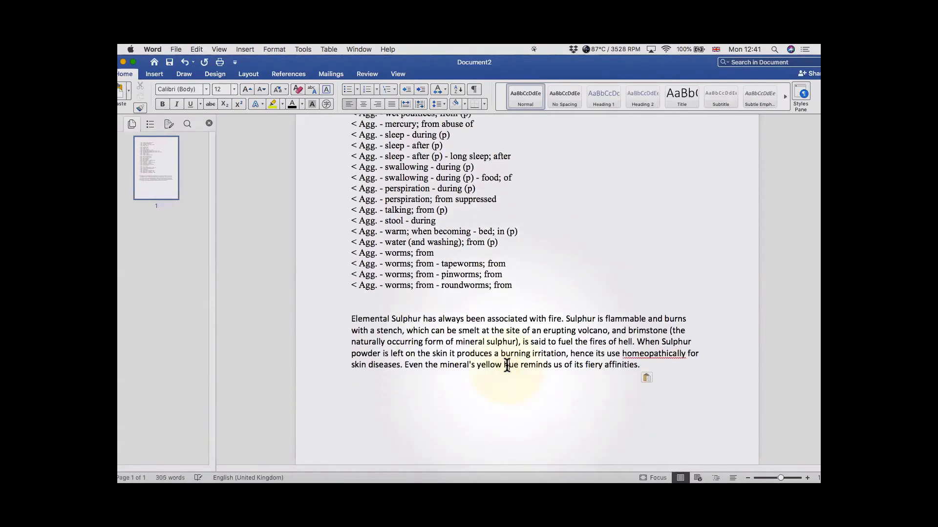
key("super+Tab")
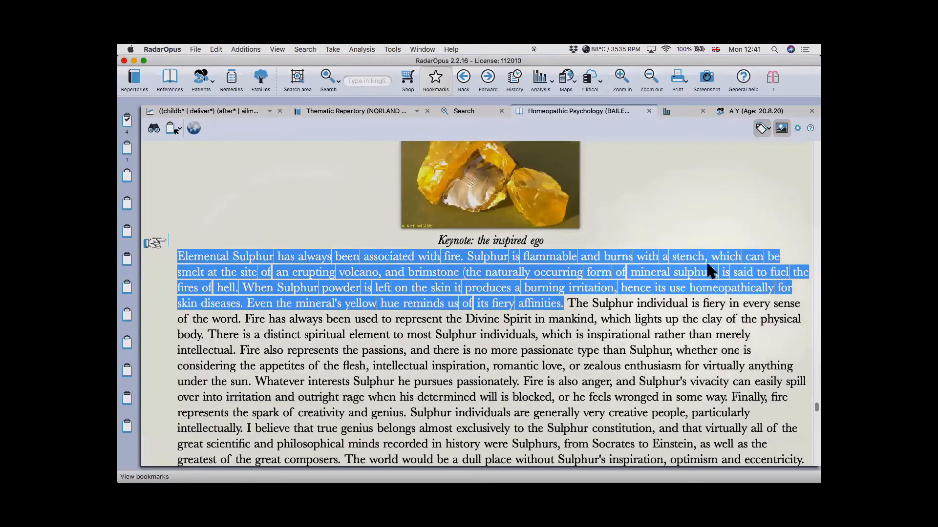
left_click(797, 127)
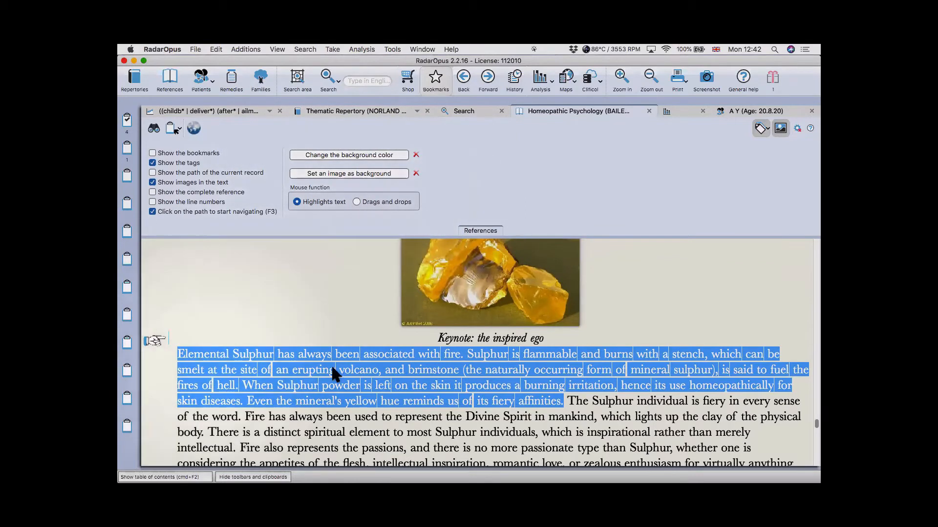
left_click(597, 402)
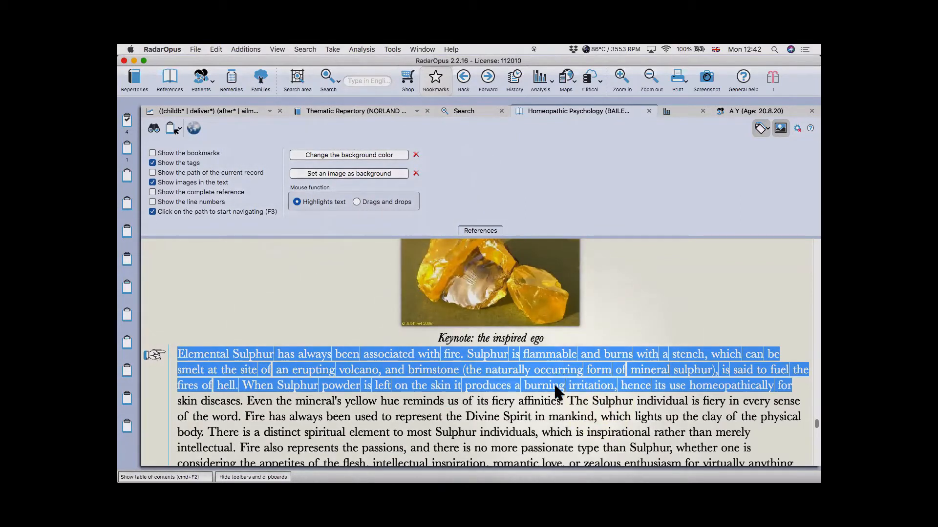
key("shift")
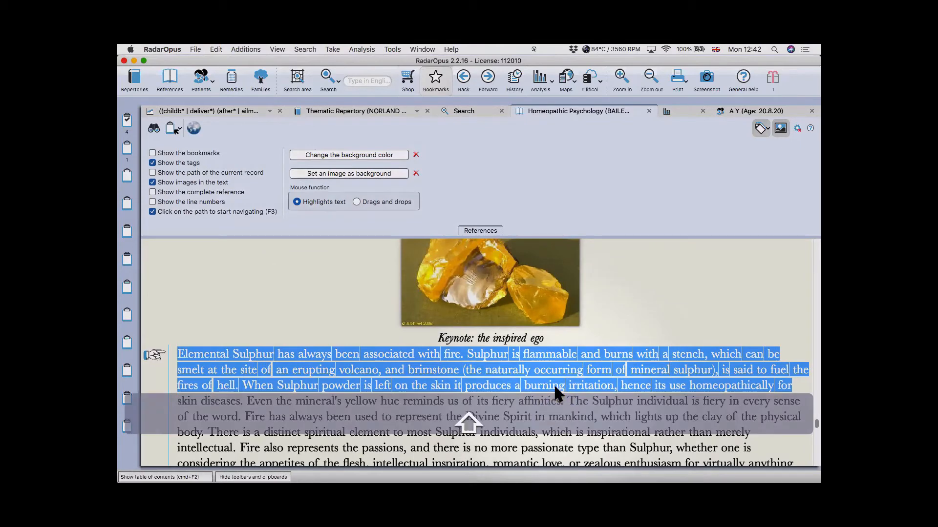
left_click(793, 121)
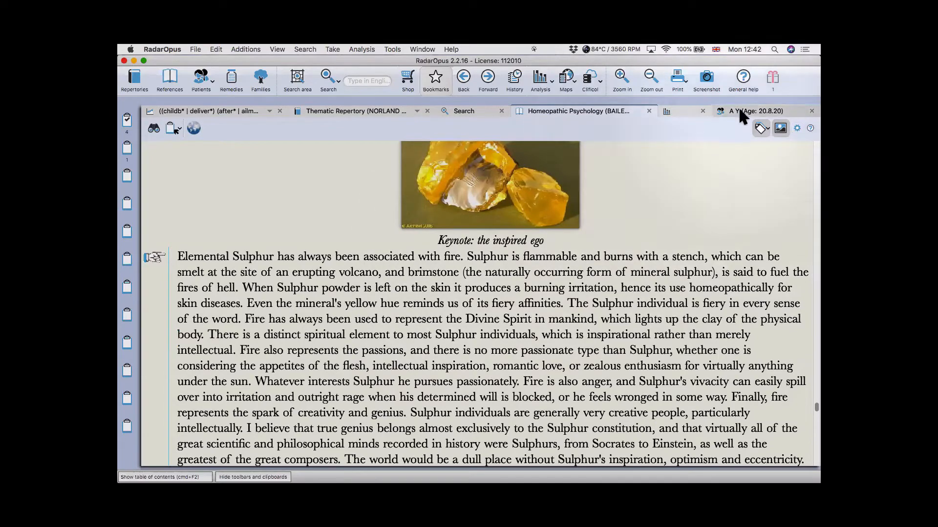
- Close the Homeopathic Psychology text and bring up the patient's consultation notes
left_click(649, 111)
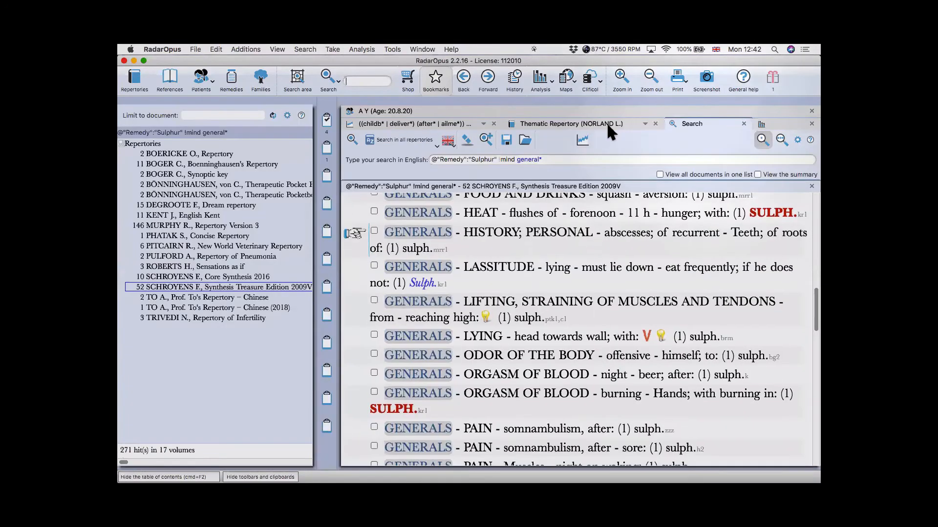
left_click(385, 111)
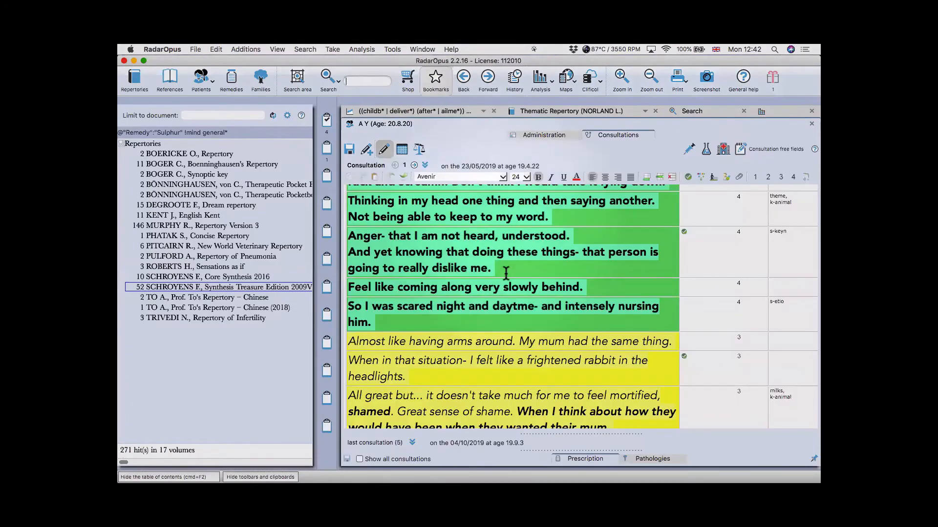
key("super+f")
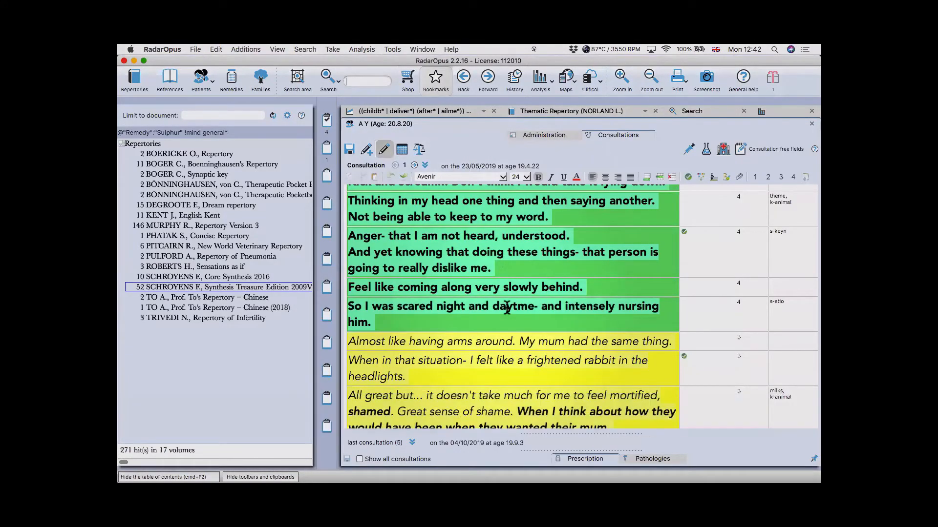
scroll(507, 309, "up", 3)
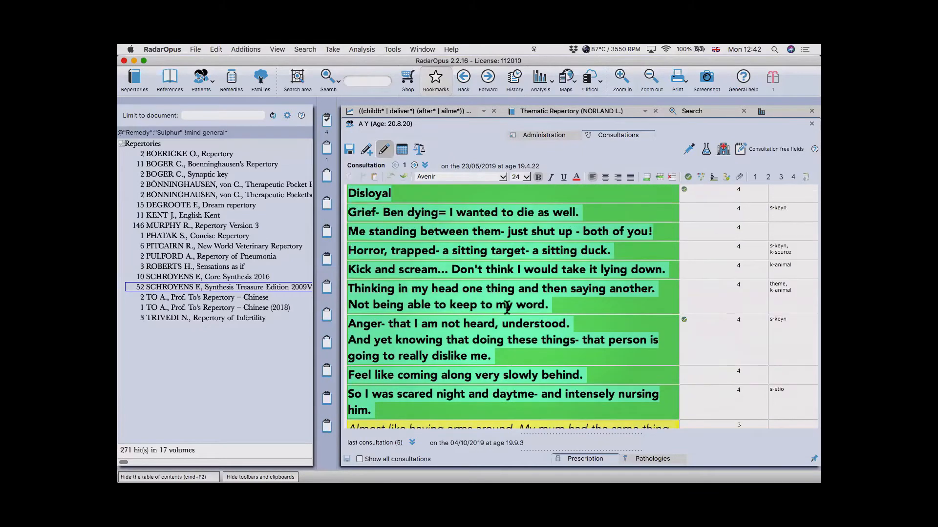
- Return to the Sulphur search results with the table of contents hidden
left_click(690, 113)
key("super+F2")
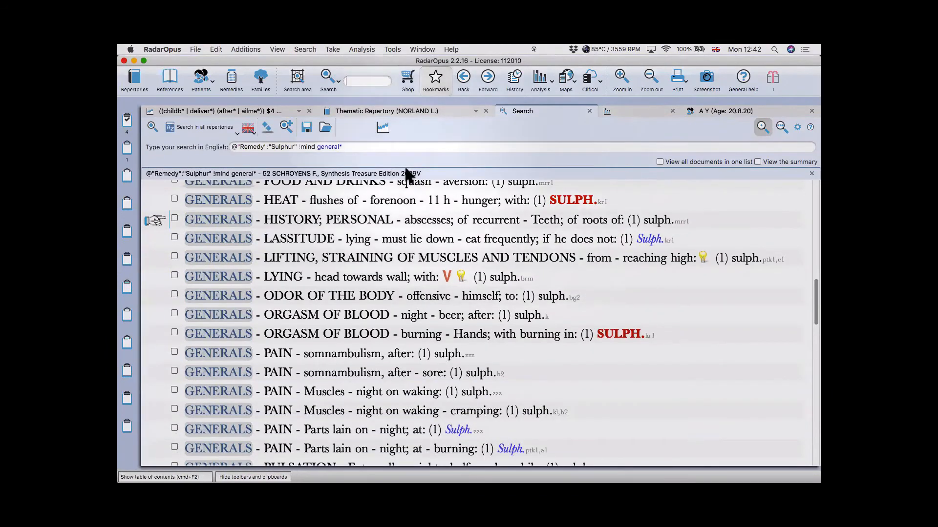
left_click(267, 124)
- Clear the Sulphur Generals query and results, then look over the search options panel
left_click(330, 78)
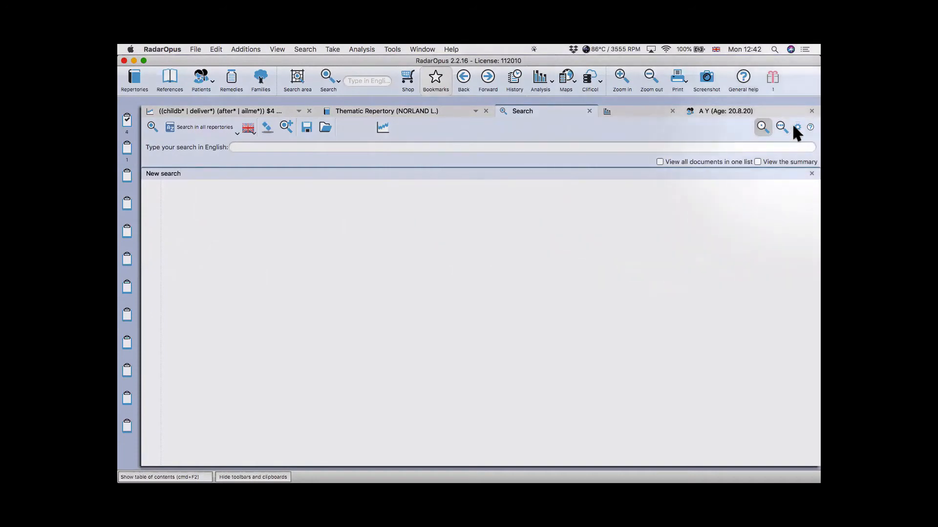
left_click(797, 126)
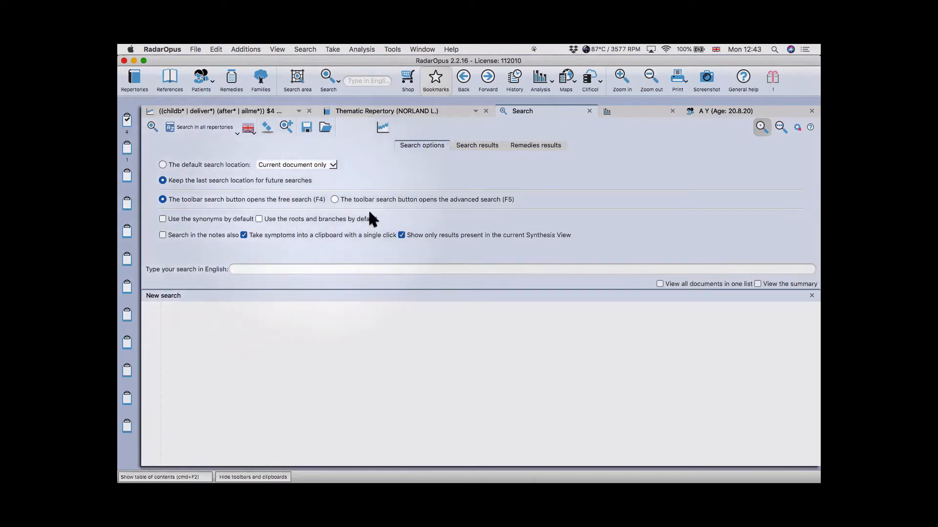
left_click(797, 126)
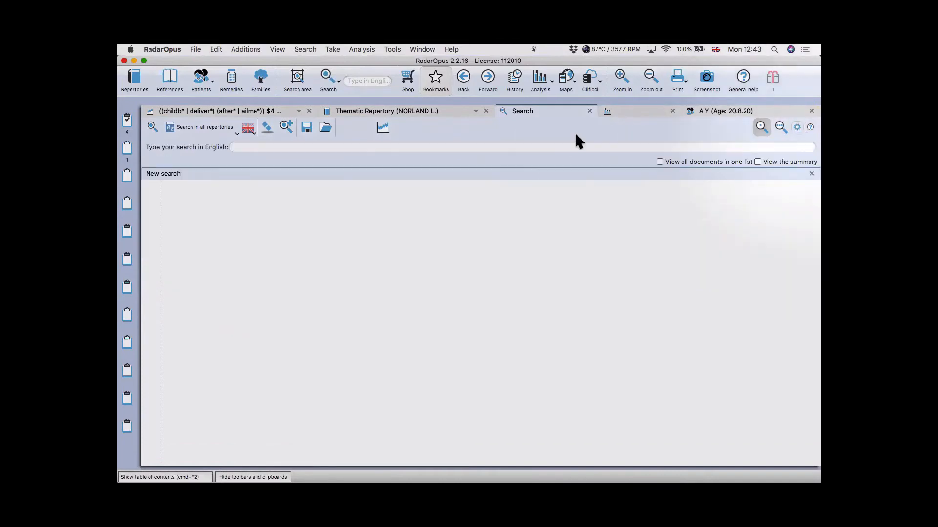
- Search ars. for Arsenicum album, limited to rubrics containing 10 or fewer remedies
type("ars.")
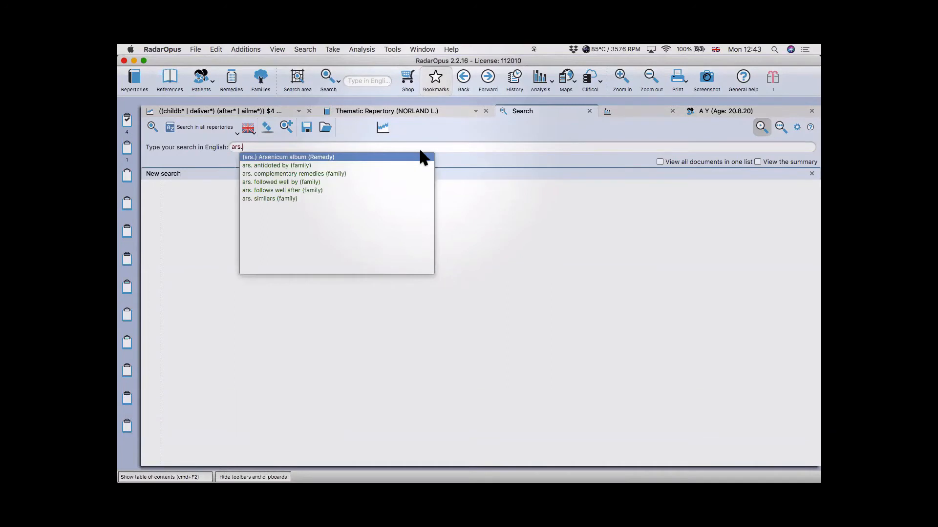
key("Return")
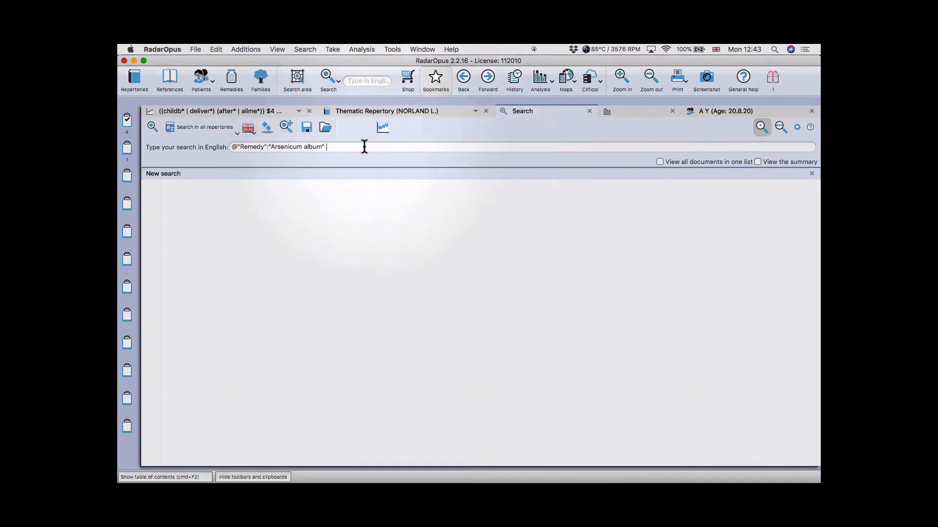
left_click(315, 147)
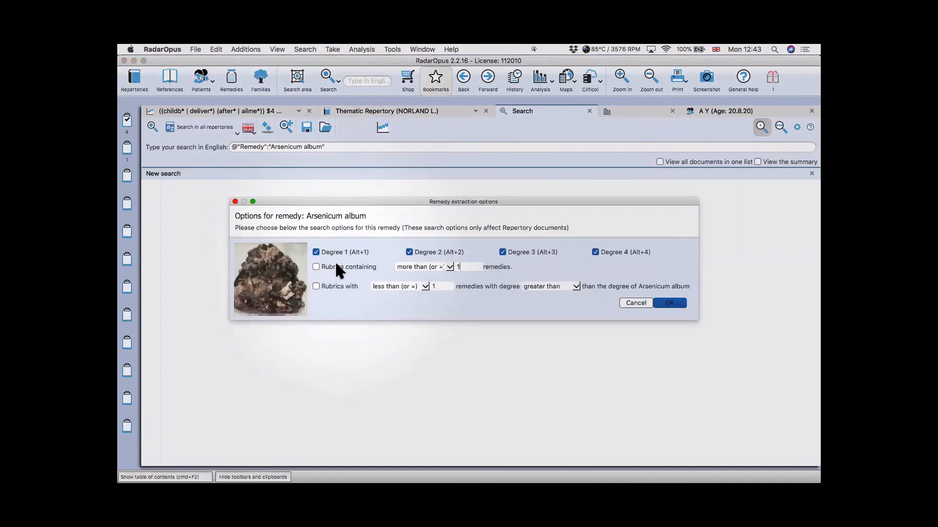
left_click(316, 267)
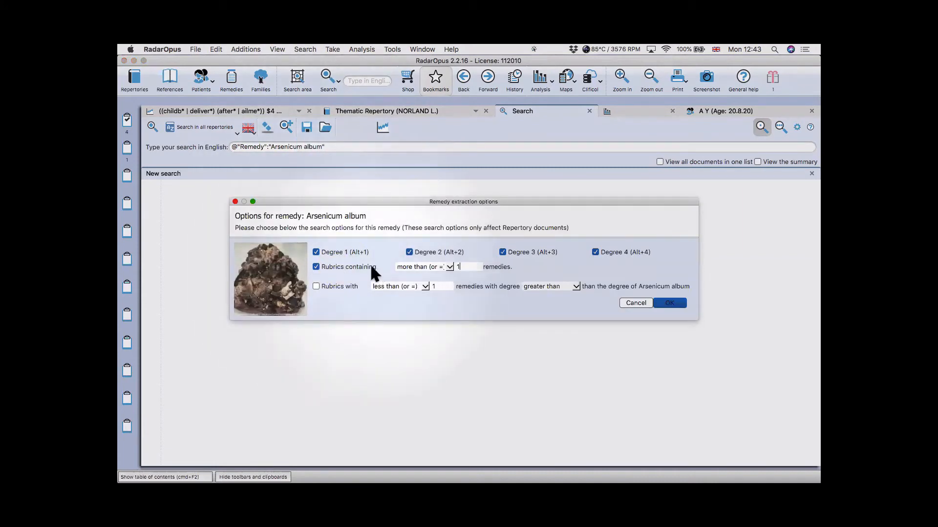
left_click(415, 267)
left_click(415, 240)
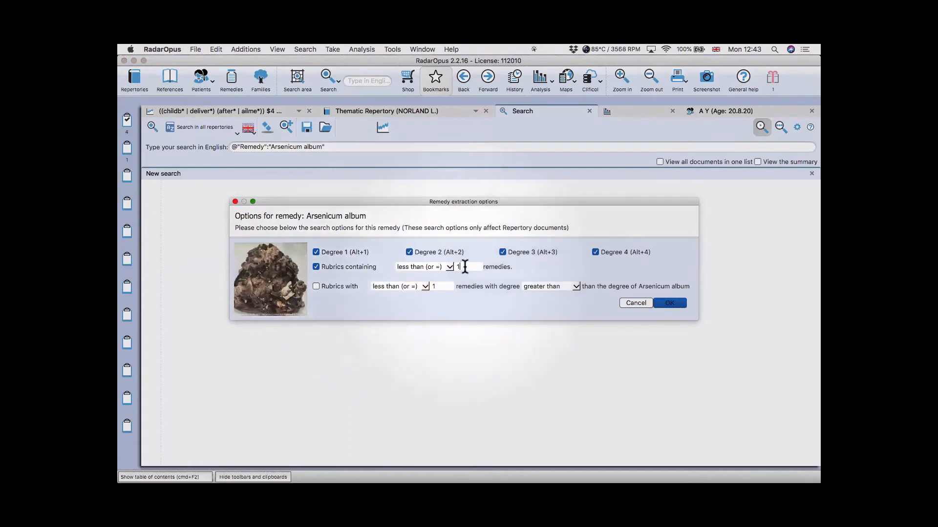
type("0")
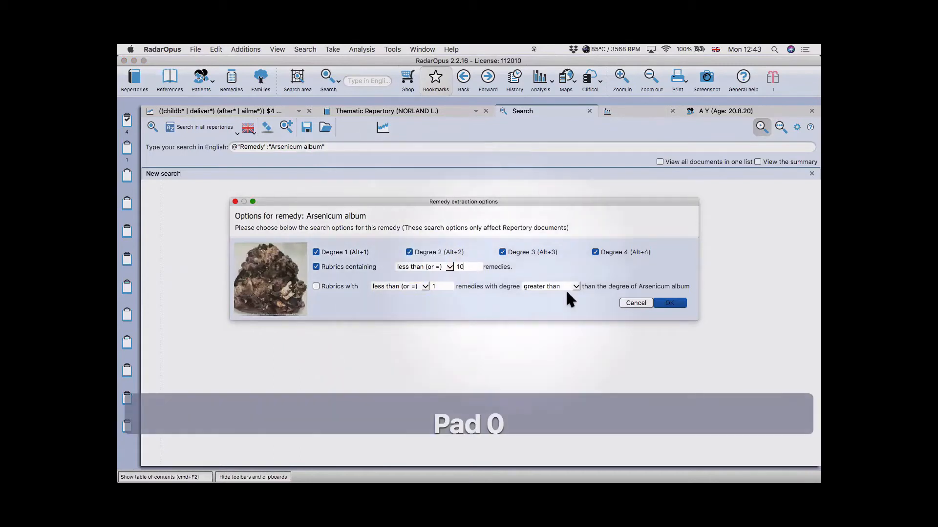
left_click(671, 305)
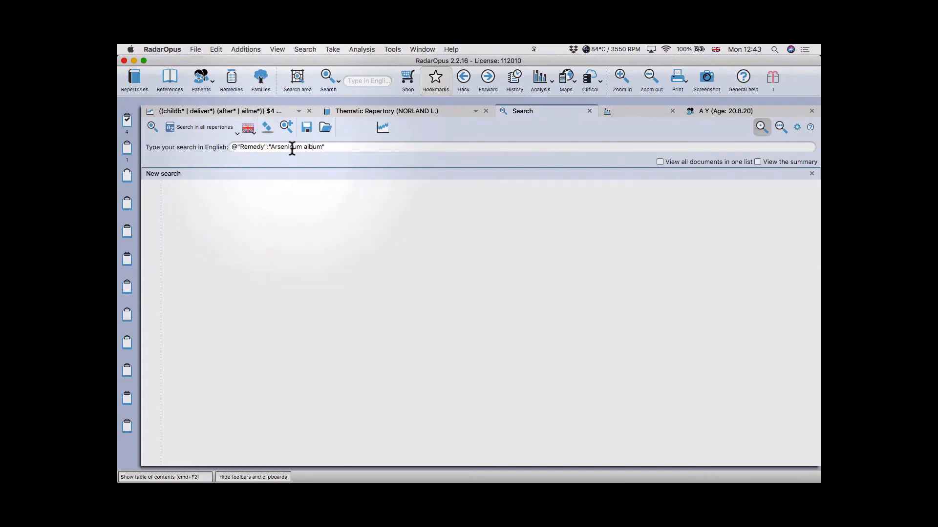
- Show the remedy suggestions for the Arsenicum album query, then dismiss them
key("ctrl+space")
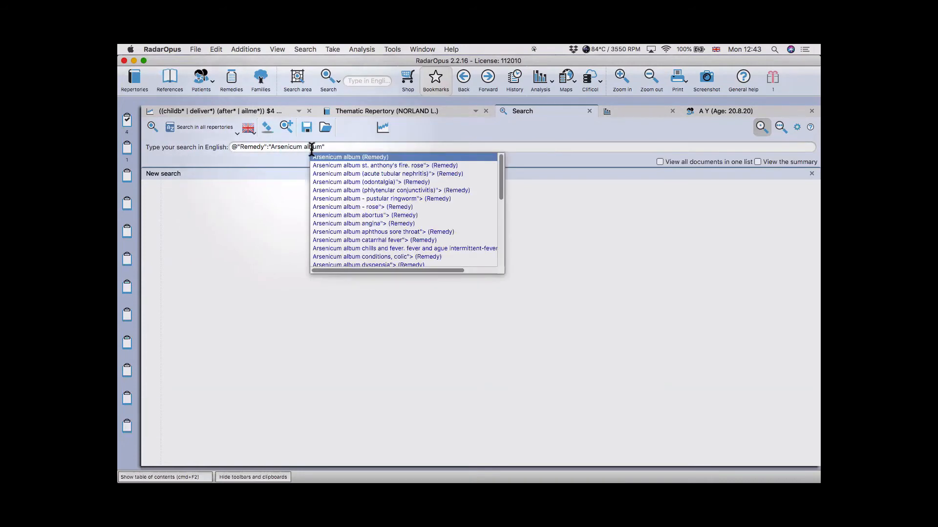
left_click(276, 150)
left_click(326, 145)
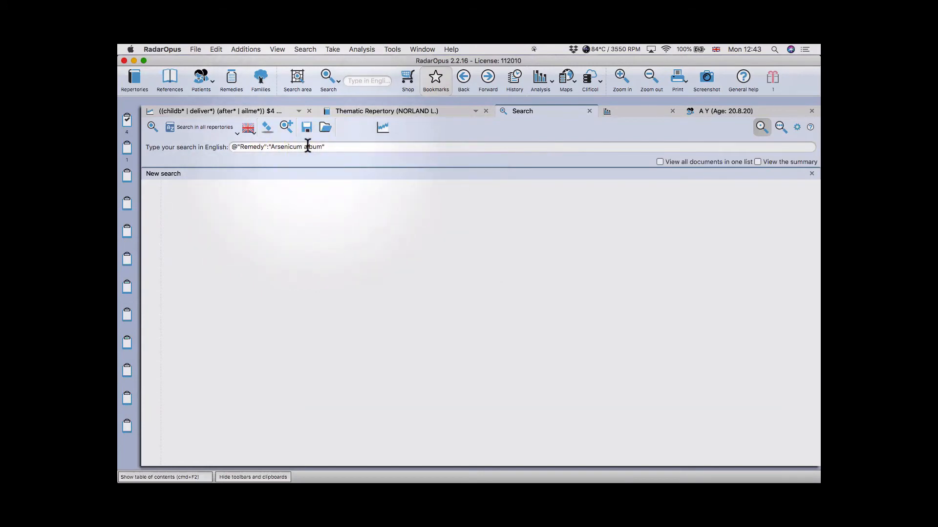
- Bring up macOS Spotlight, try typing 'trac', close it, and reopen Spotlight
key("super+space")
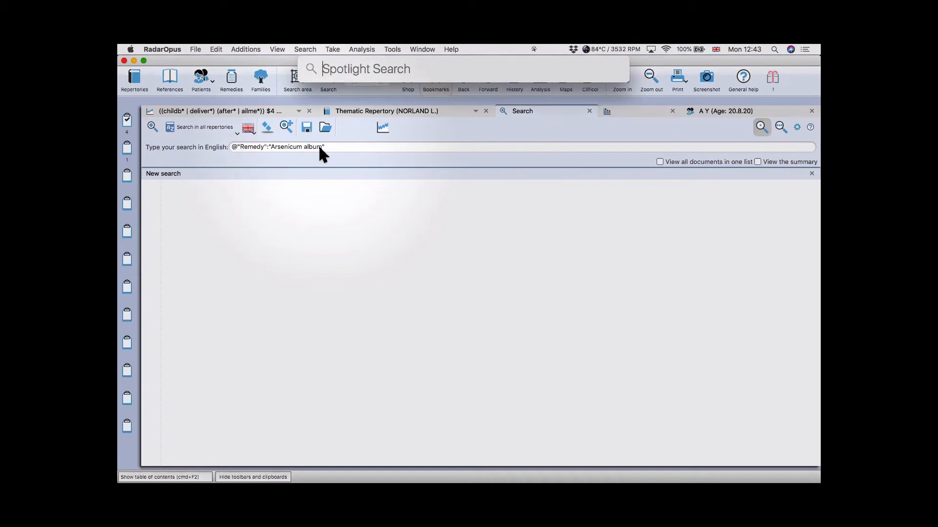
type("trac")
key("BackSpace")
key("BackSpace")
key("BackSpace")
key("BackSpace")
key("BackSpace")
key("Escape")
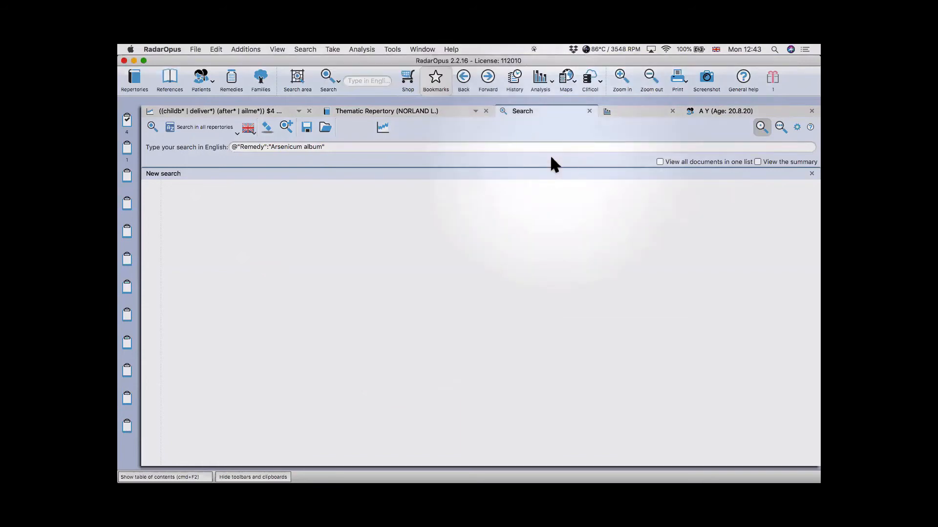
key("super+space")
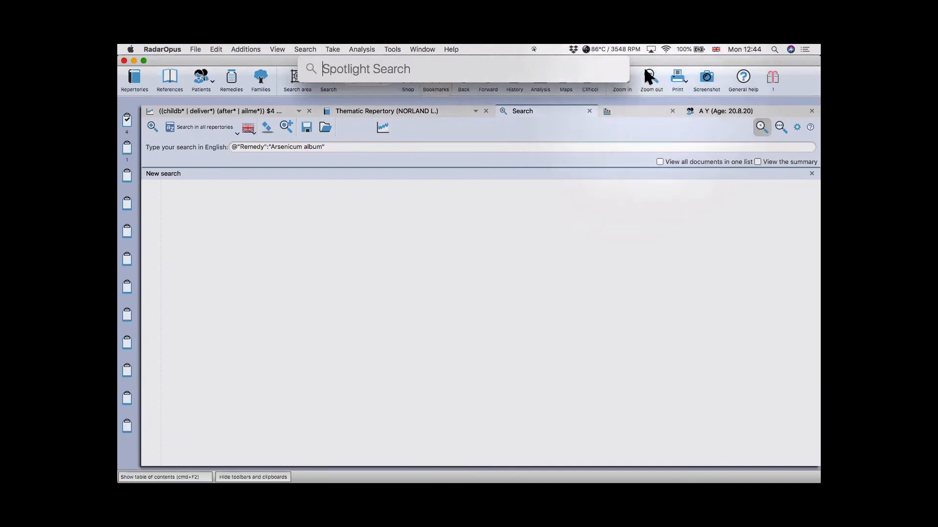
key("Escape")
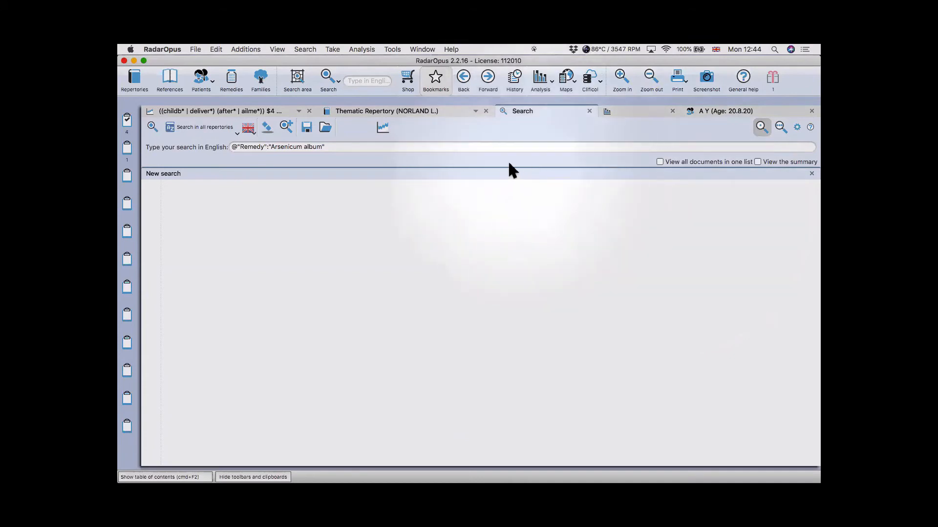
key("super+space")
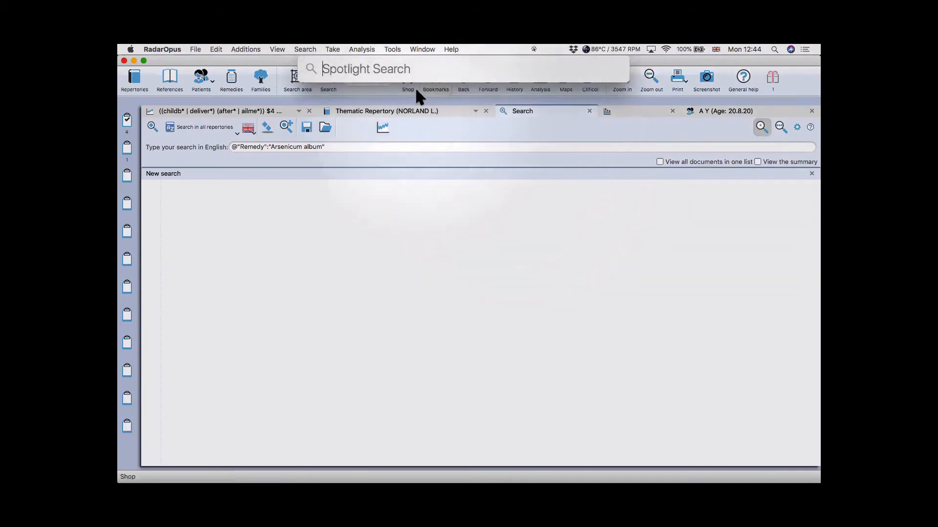
- Search 'trackpad' in Spotlight to open the Trackpad preferences
type("tracp")
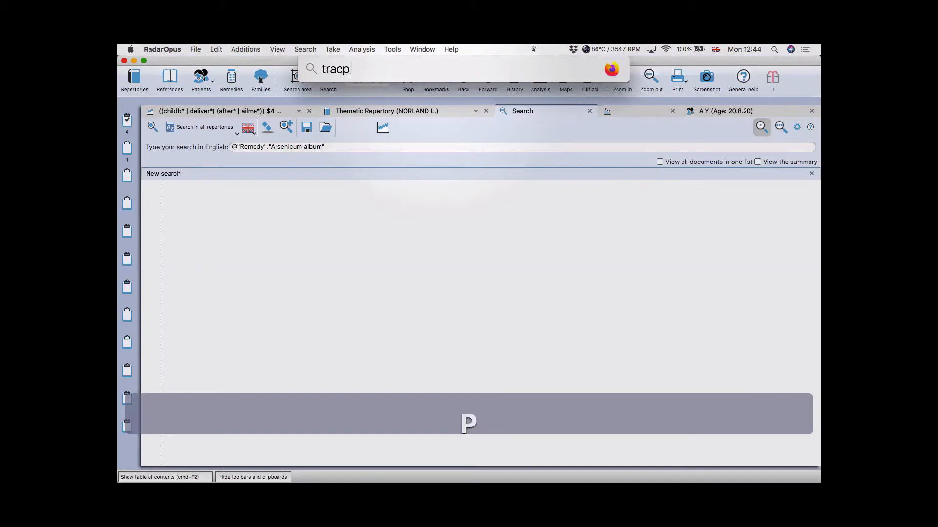
key("BackSpace")
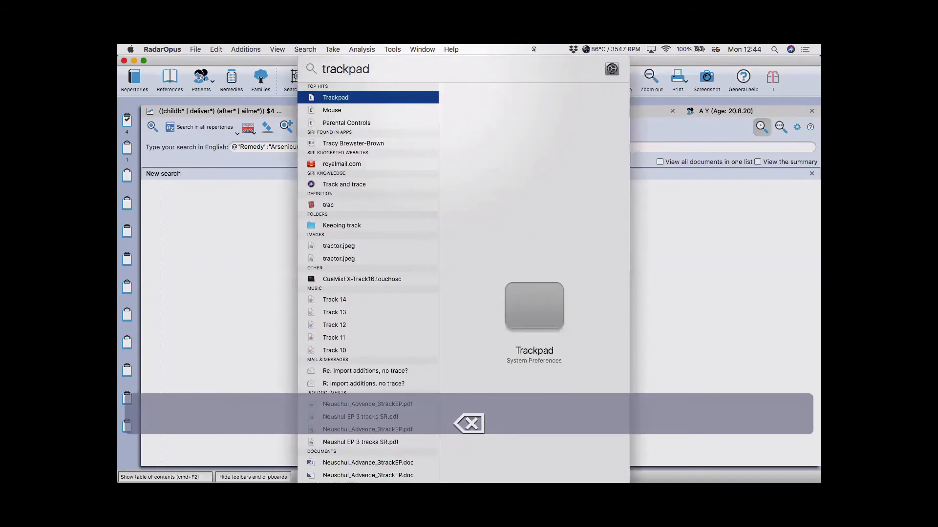
key("Return")
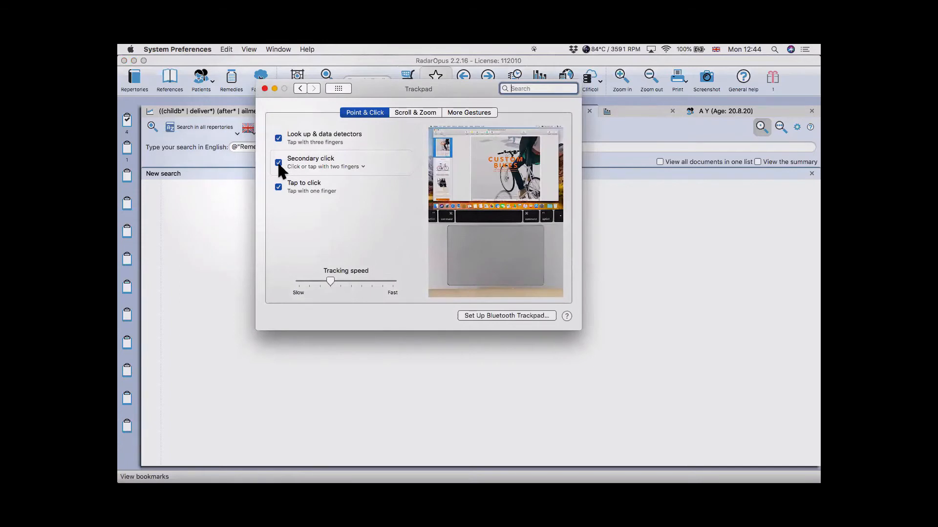
- Review the Secondary click options, keep two-finger click, and close the Trackpad pane
left_click(365, 170)
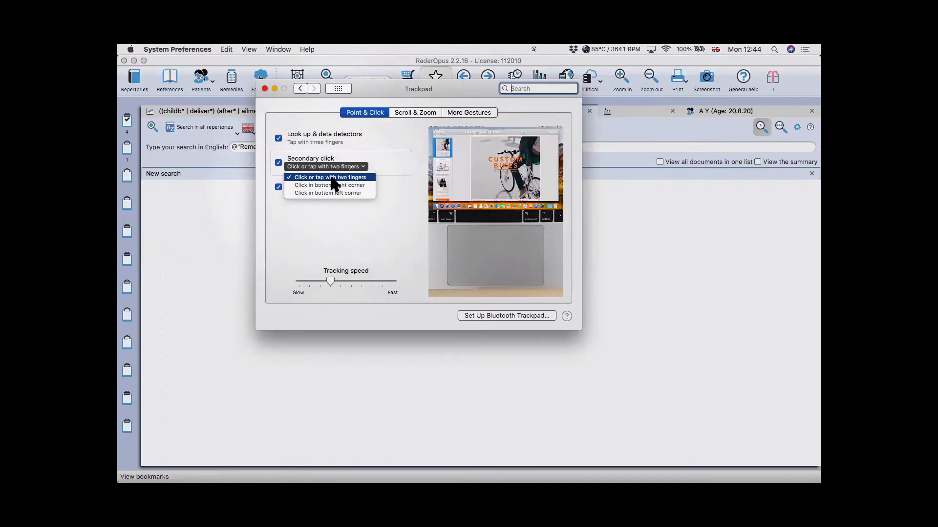
left_click(331, 226)
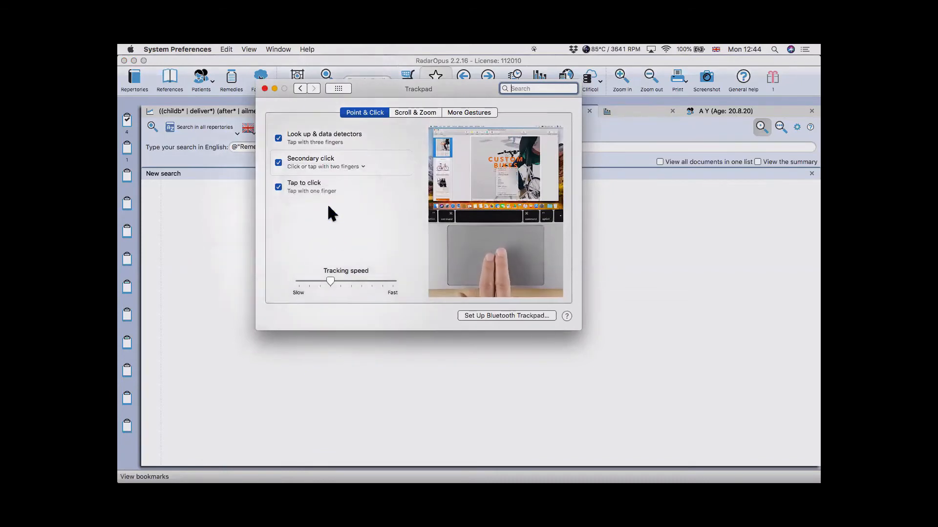
left_click(264, 88)
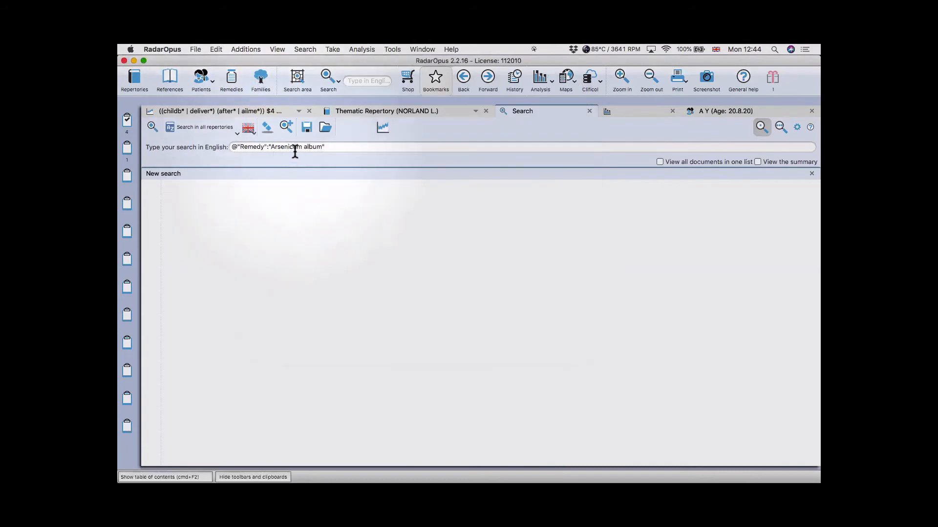
left_click(293, 147)
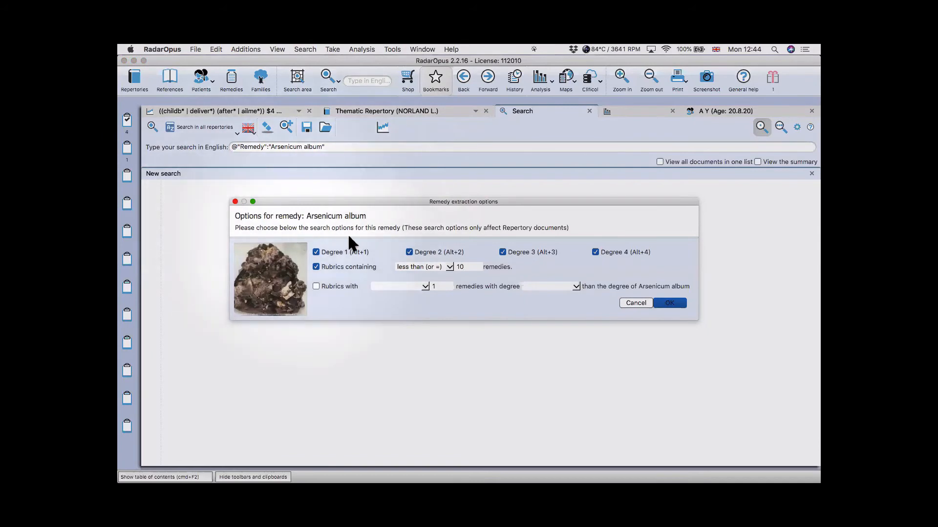
left_click(235, 202)
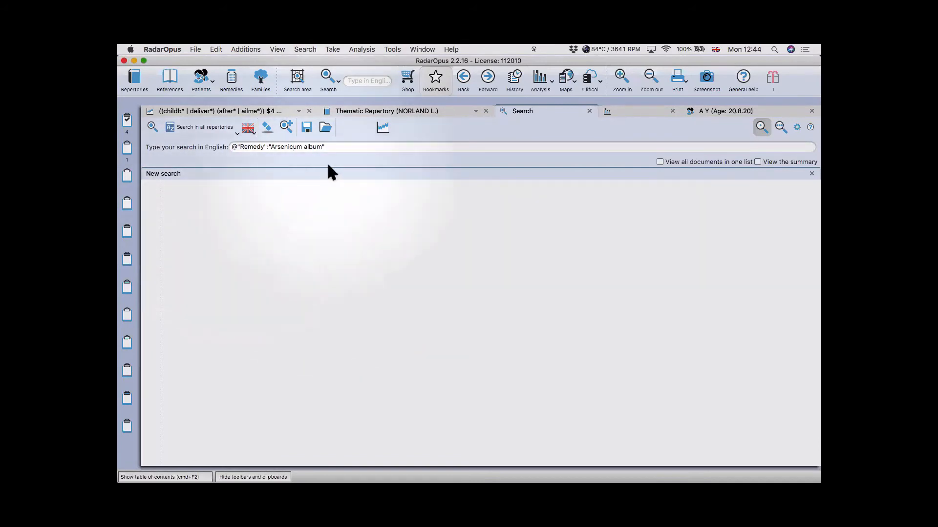
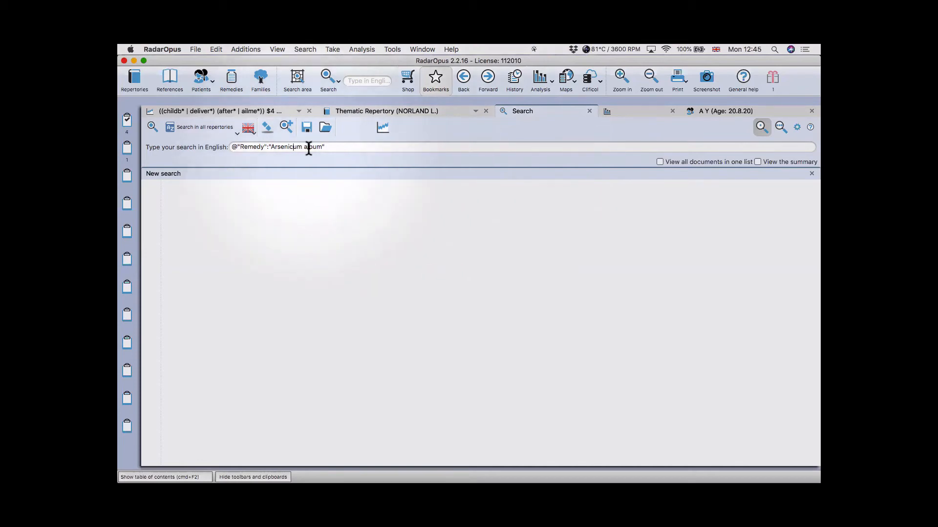
- Append 'calc-ar.' to the query, accepting Calcarea arsenicosa alongside Arsenicum album
left_click(340, 147)
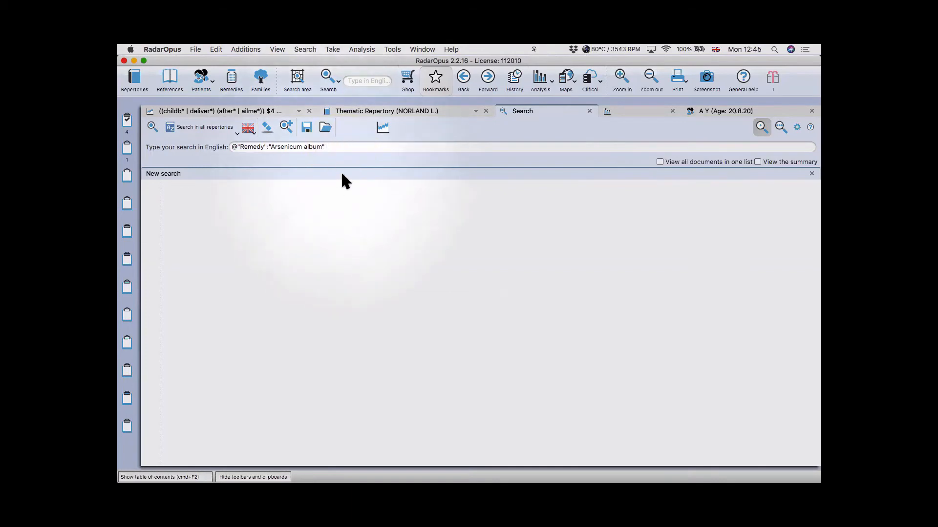
type("calc-ar")
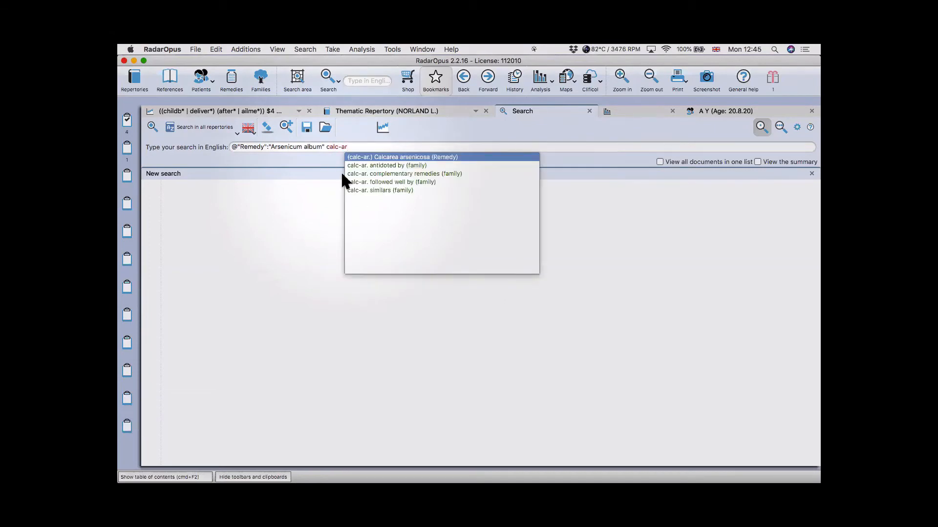
type(".")
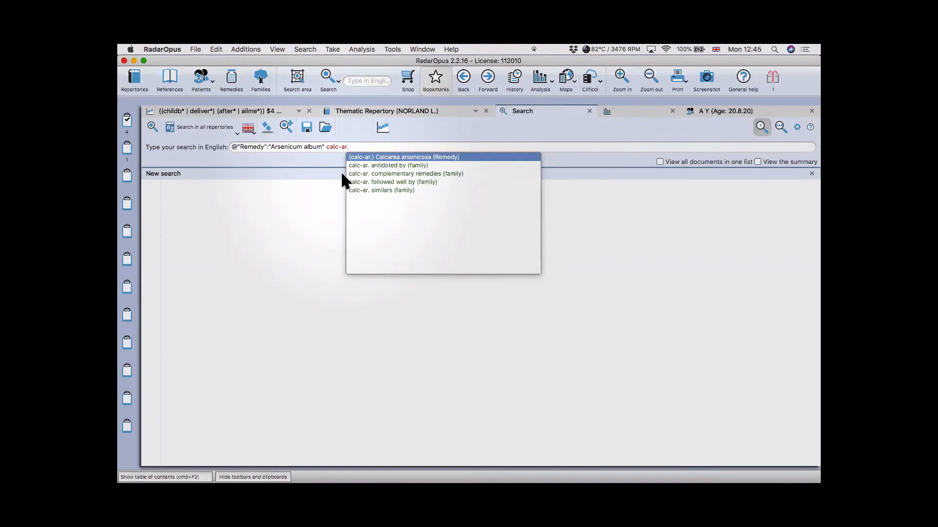
key("Return")
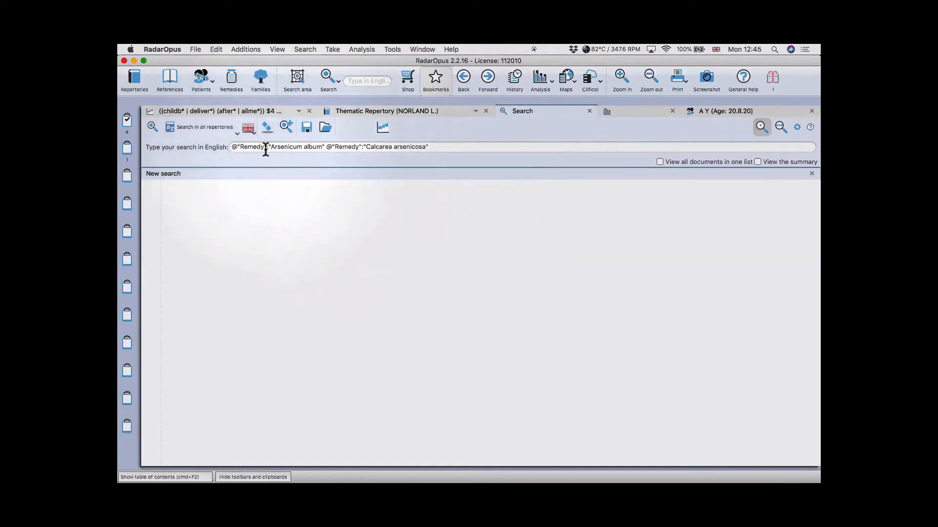
- Run the Arsenicum album plus Calcarea arsenicosa search and hide the table of contents to widen the 10 results
left_click(151, 126)
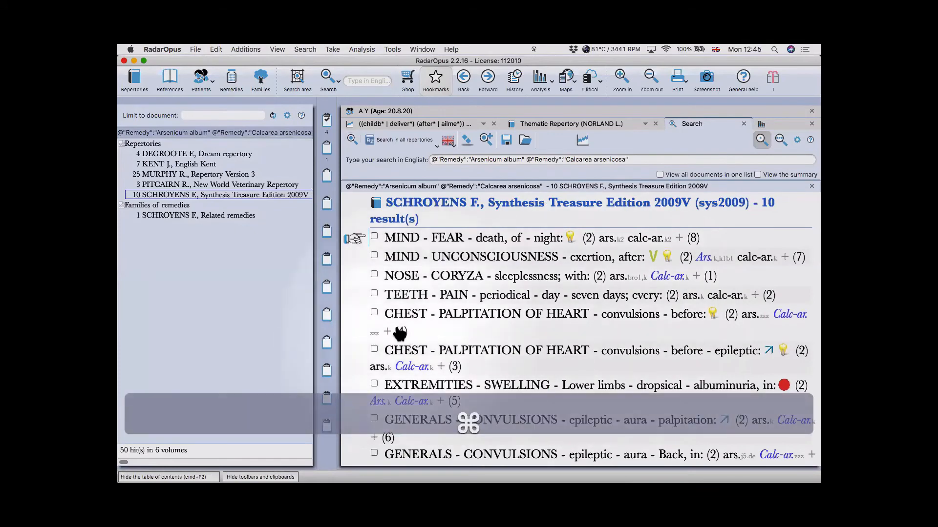
left_click(678, 119)
key("super+F2")
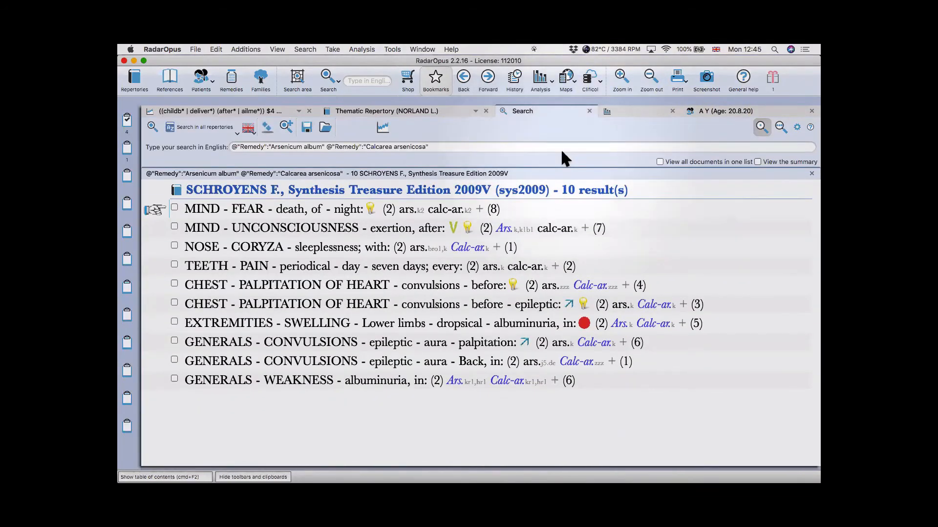
left_click(421, 107)
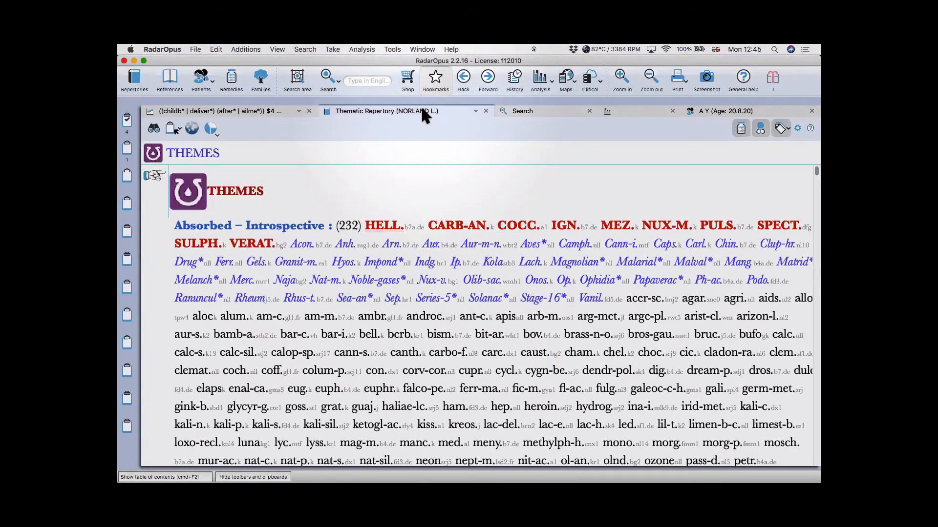
left_click(528, 110)
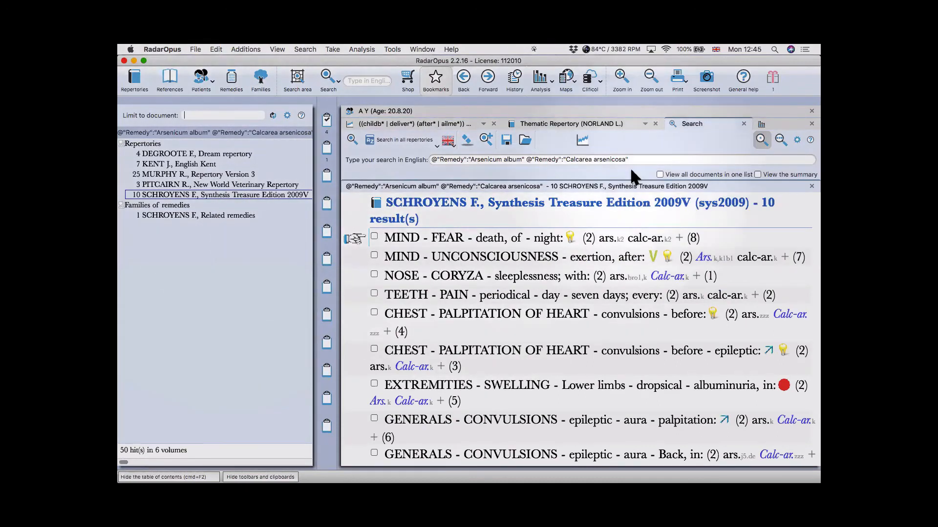
double_click(688, 124)
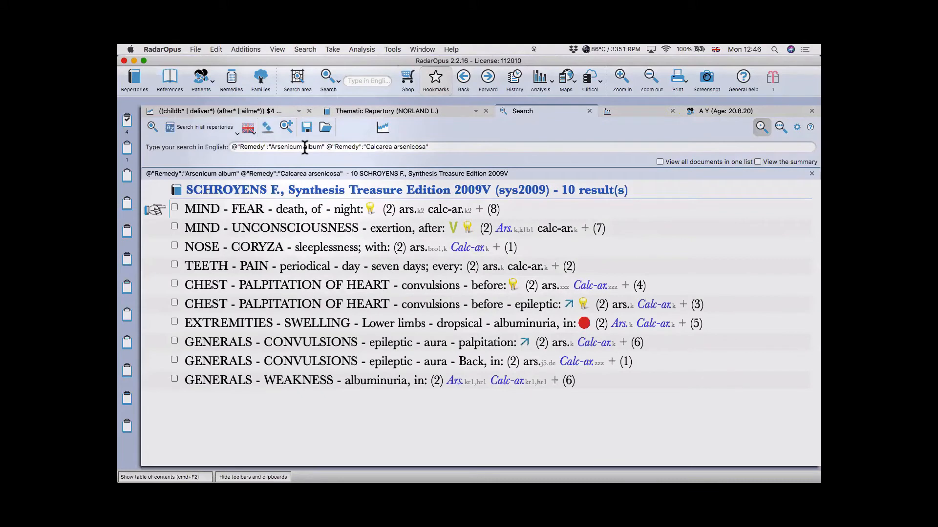
- In advanced search, enter remedies 'ars.' and 'calc-a' and choose 'Symptoms which they have in common and exclusive'
left_click(267, 128)
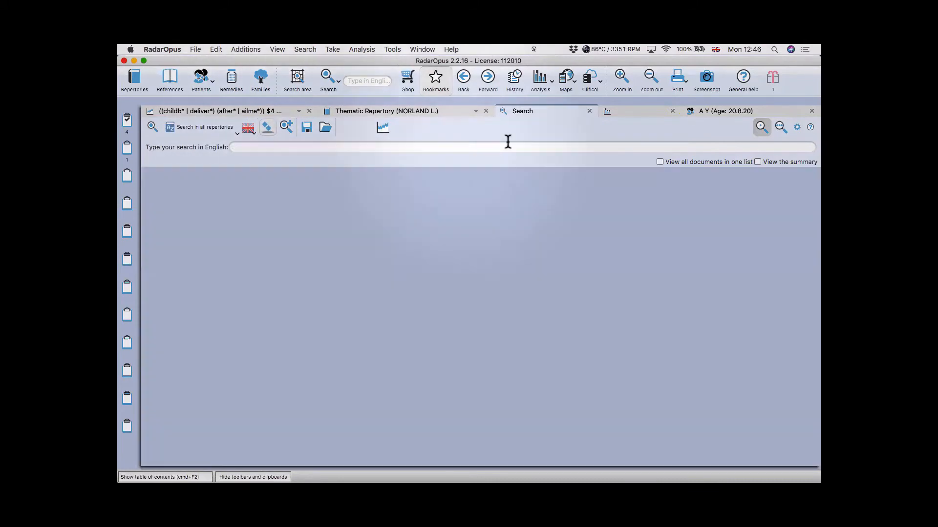
left_click(780, 128)
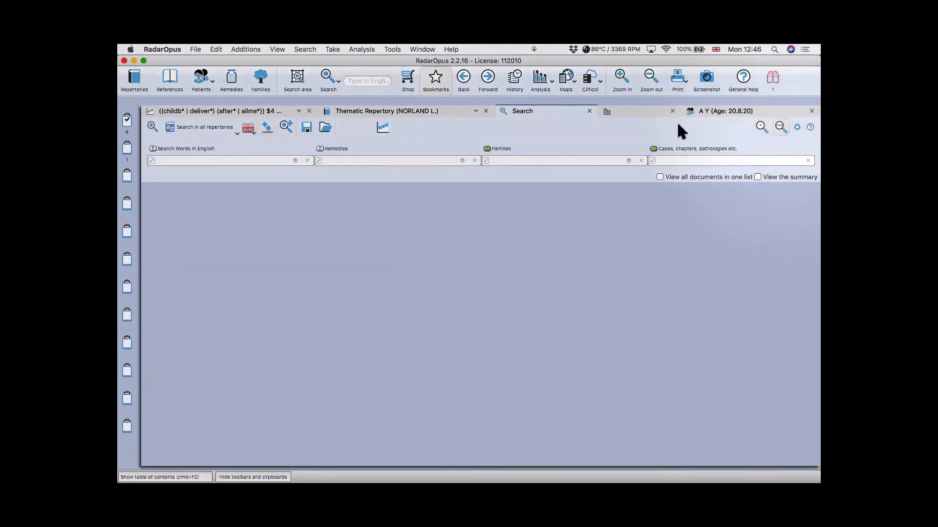
left_click(378, 160)
type("ars.")
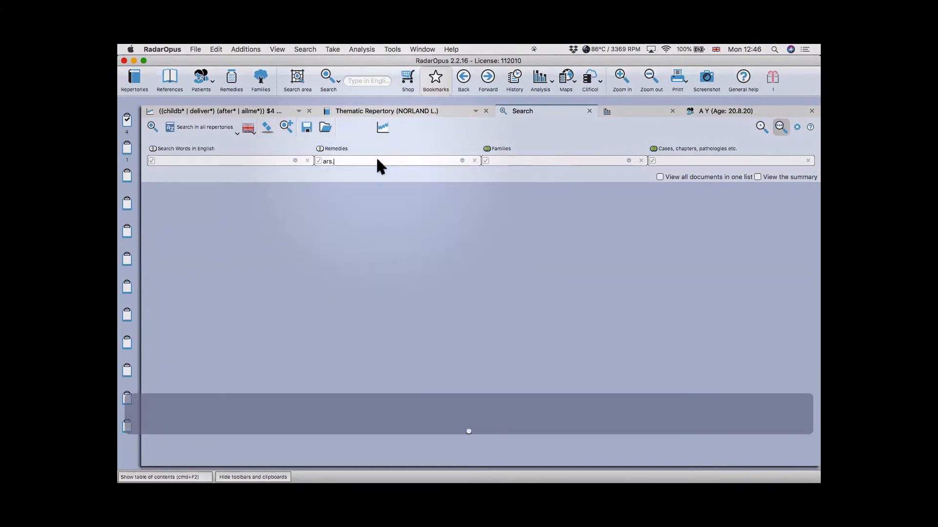
key("Return")
type("calc-ar.")
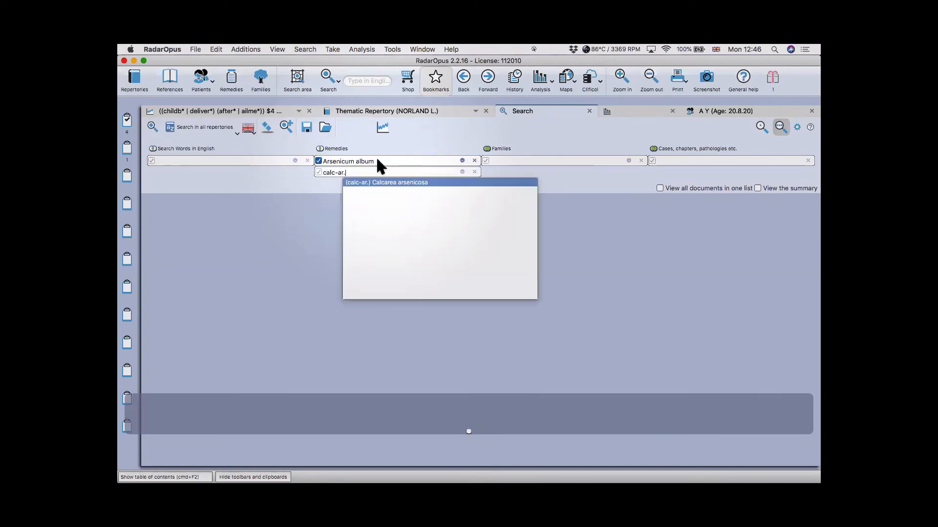
key("Return")
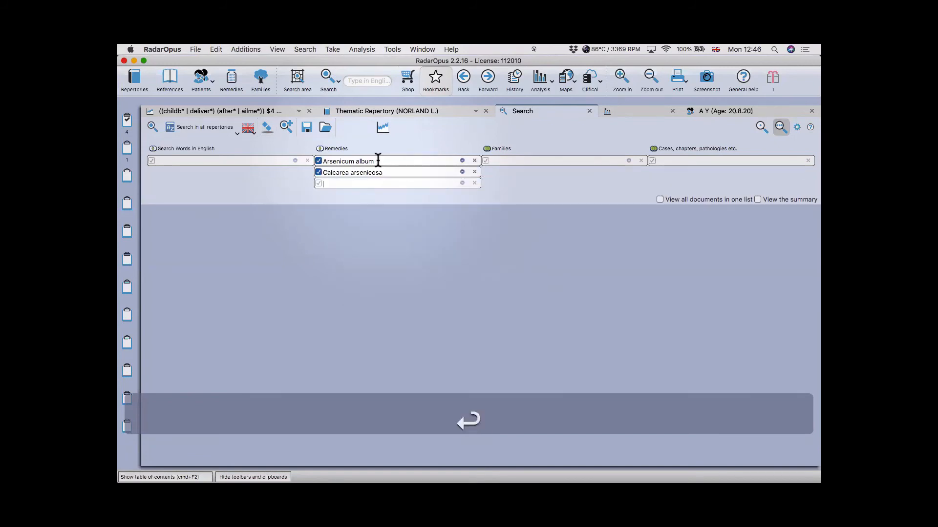
left_click(333, 148)
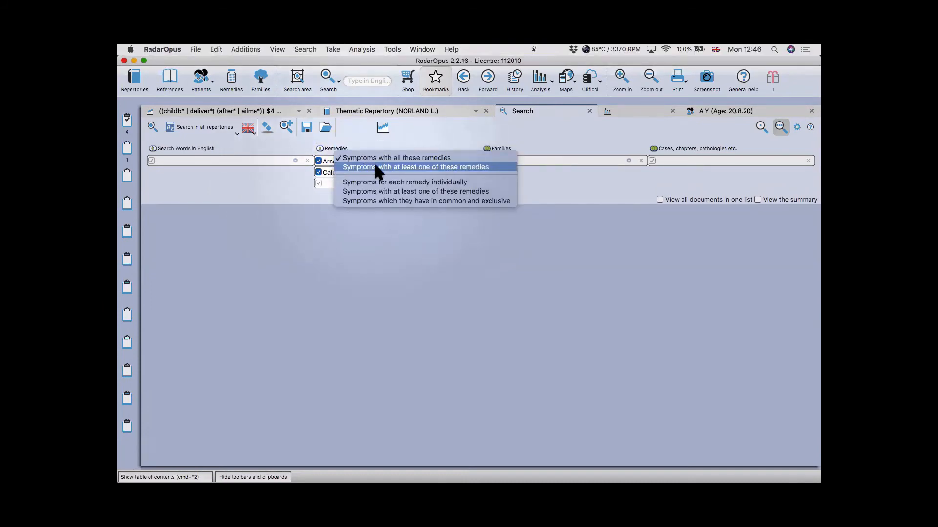
left_click(404, 199)
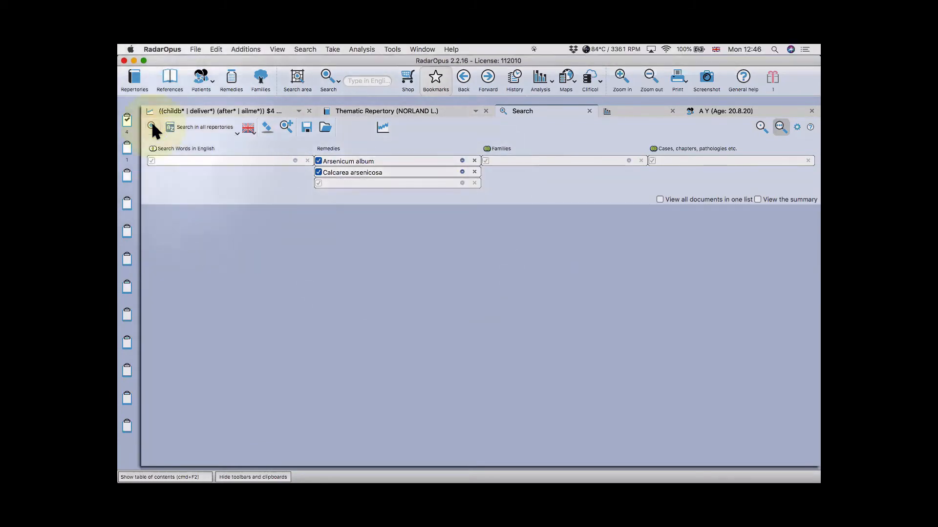
- Run the comparison and browse the shared, Arsenicum-only and Calcarea arsenicosa-only NORLAND result tabs
left_click(153, 126)
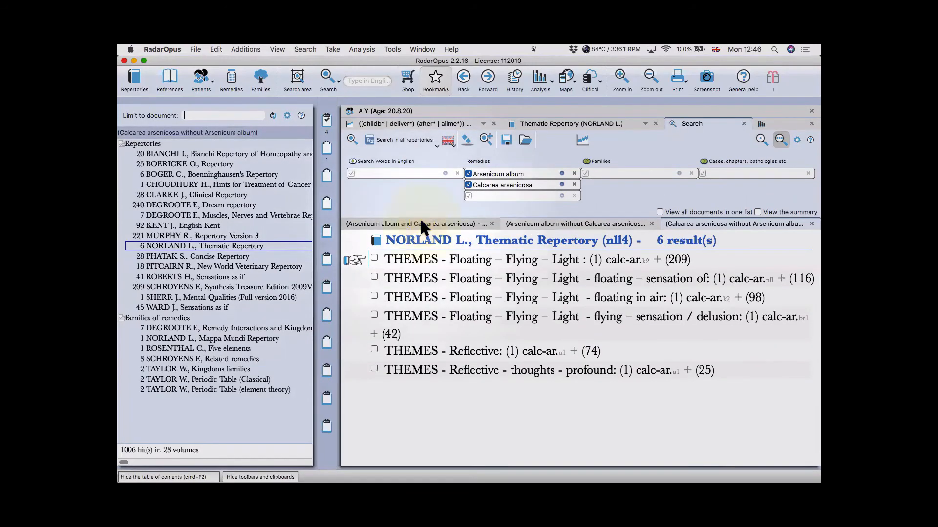
left_click(420, 224)
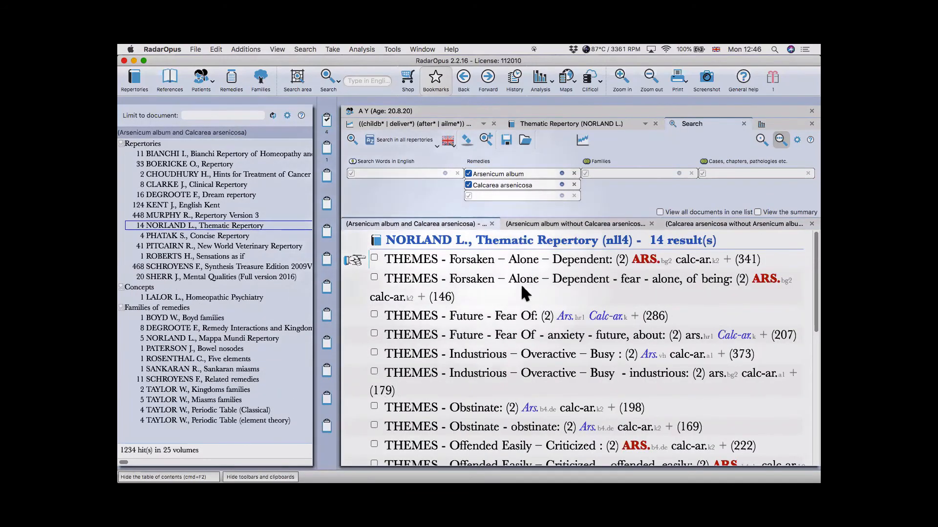
scroll(527, 279, "down", 5)
scroll(517, 271, "up", 3)
scroll(520, 276, "up", 3)
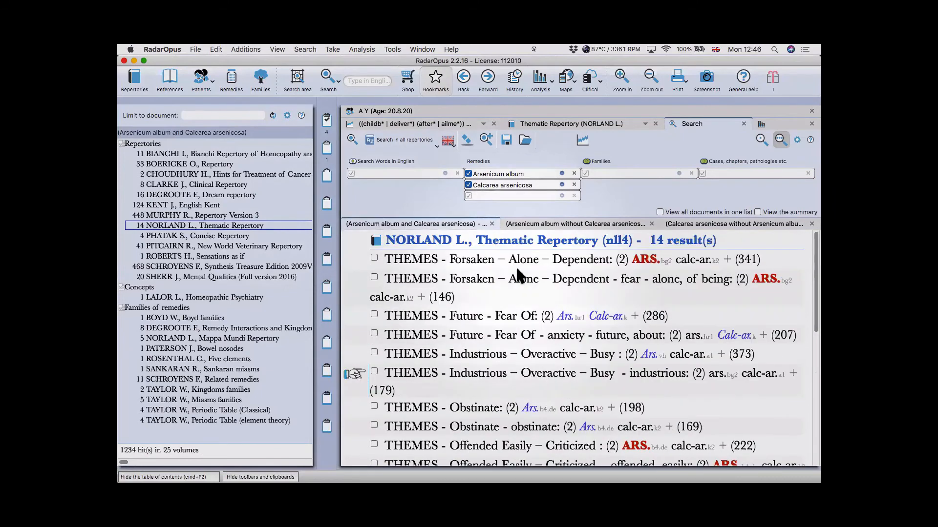
left_click(546, 225)
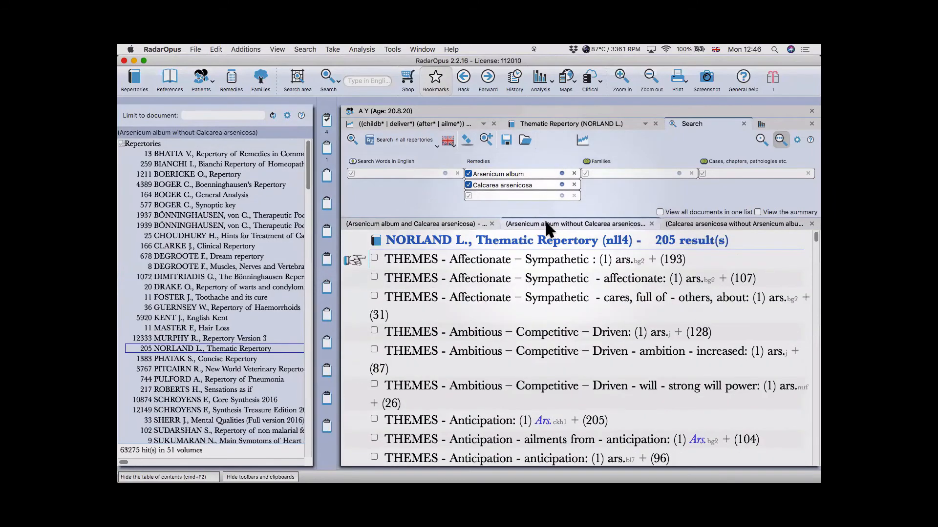
left_click(706, 222)
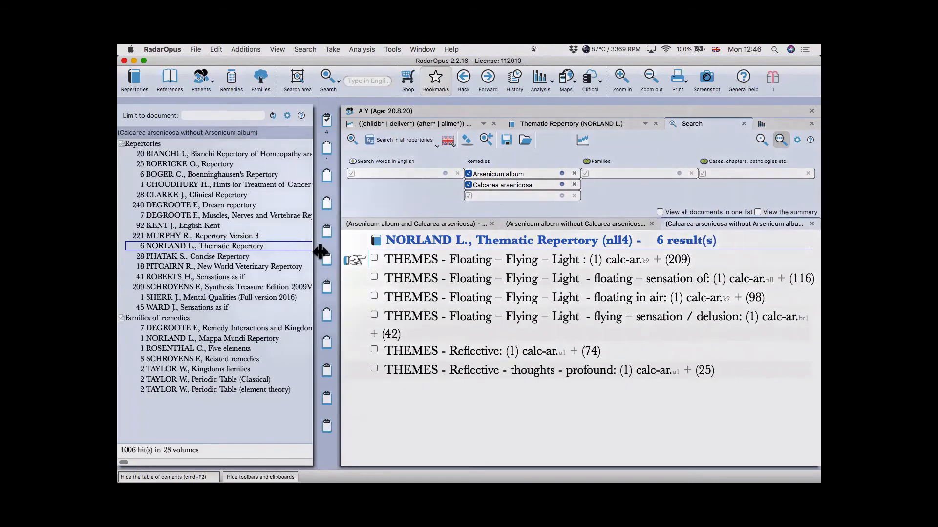
- Replace the remedies with Belladonna ('bell.') and Stramonium ('stram.')
left_click(574, 174)
left_click(574, 174)
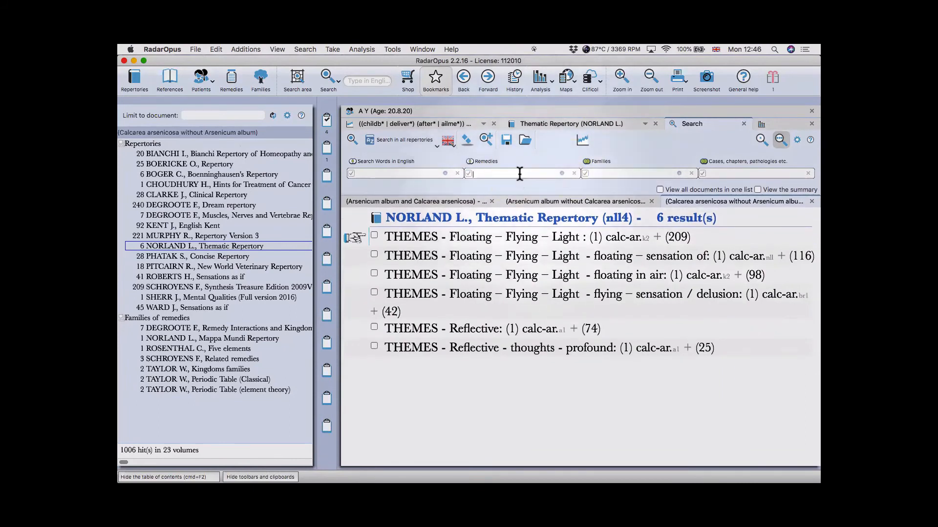
type("bell.")
key("Return")
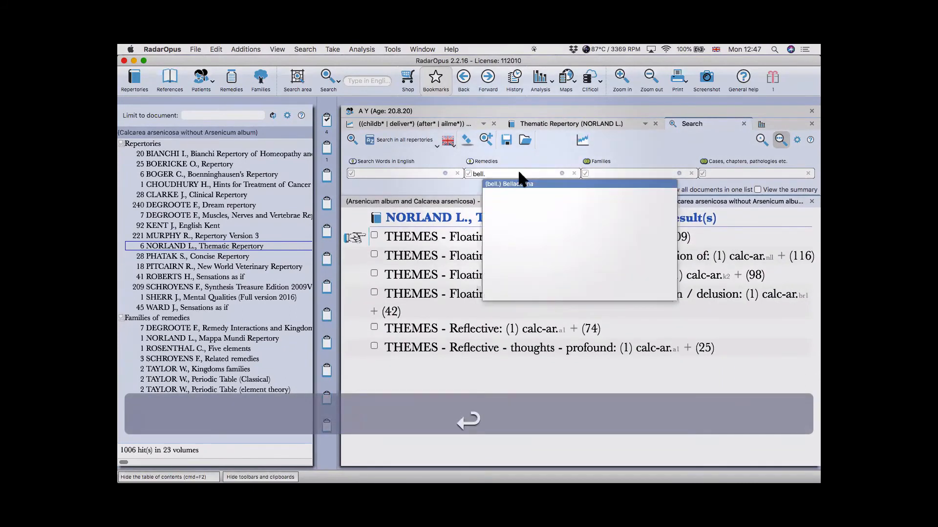
type("stram")
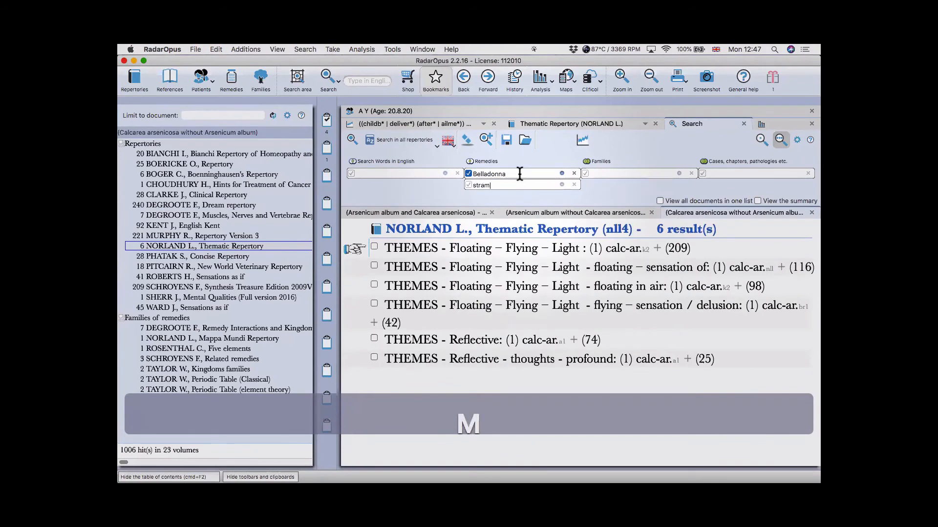
type(".")
key("Return")
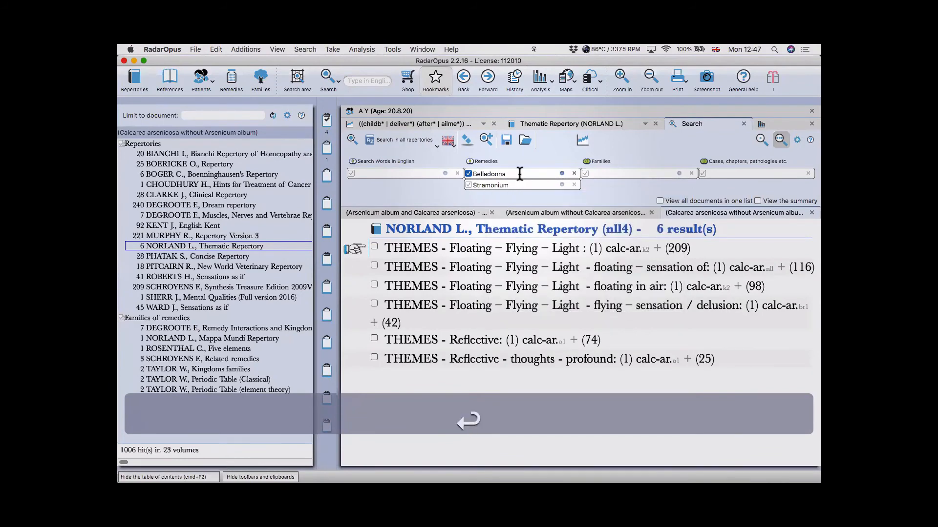
- Compare their symptoms in common and exclusive, and run the search
left_click(486, 161)
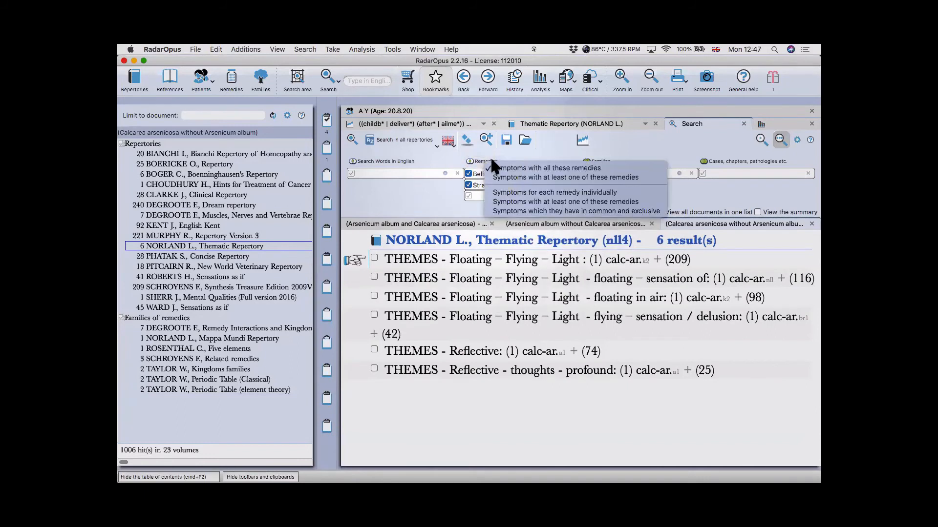
left_click(516, 210)
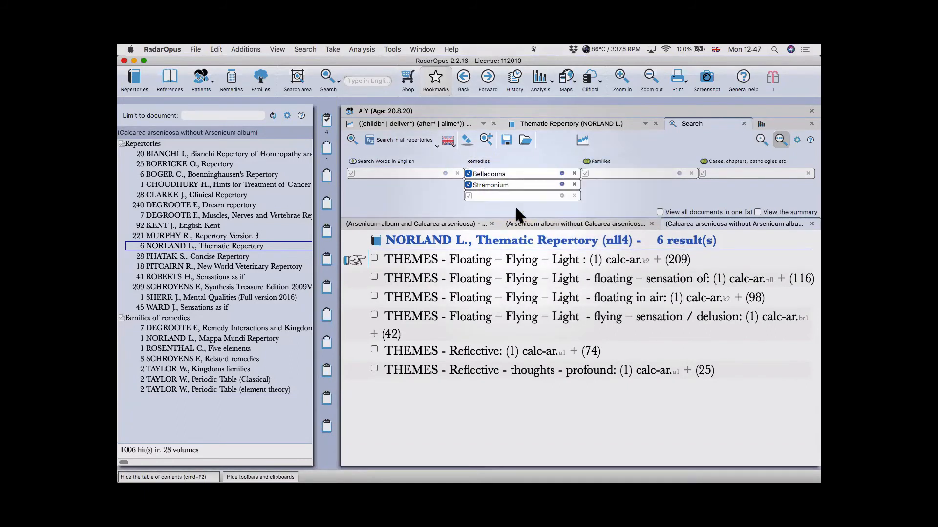
left_click(353, 138)
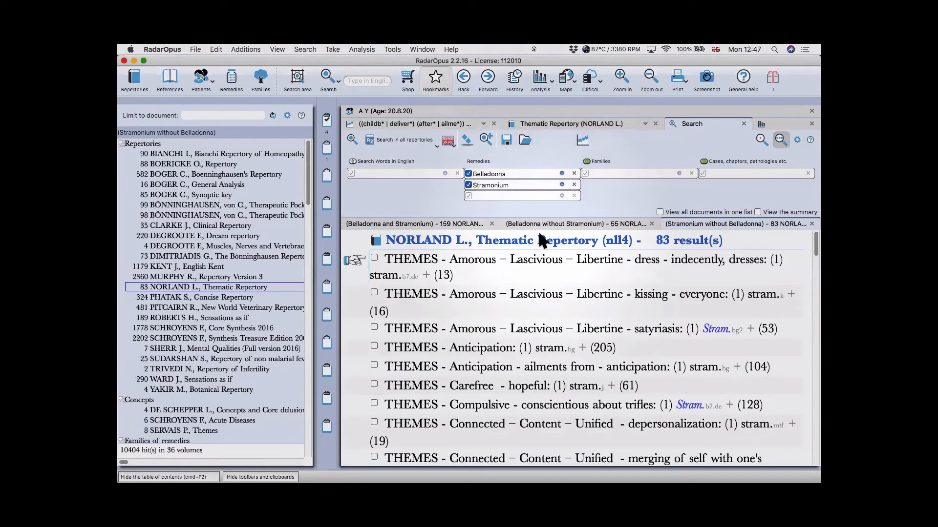
- Exclude degrees 1 and 2 for both Belladonna and Stramonium, then rerun the comparison
left_click(562, 173)
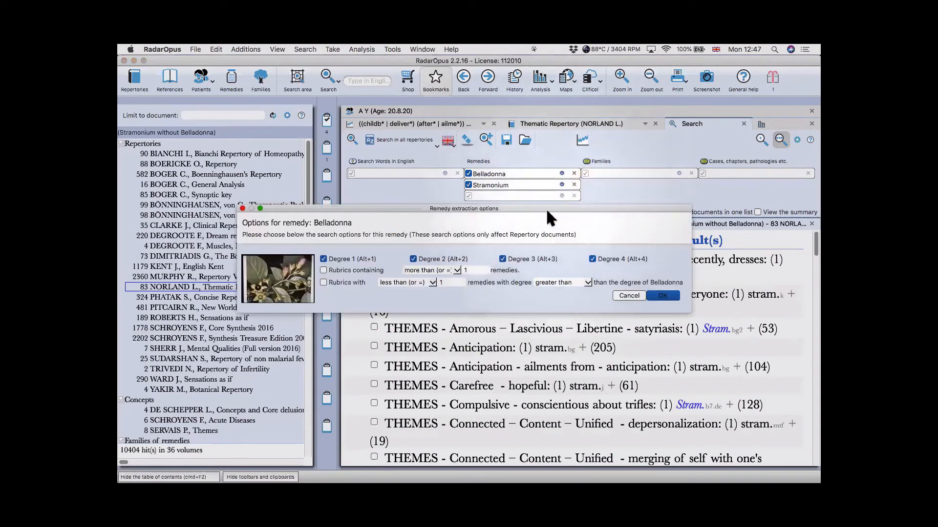
key("alt+2")
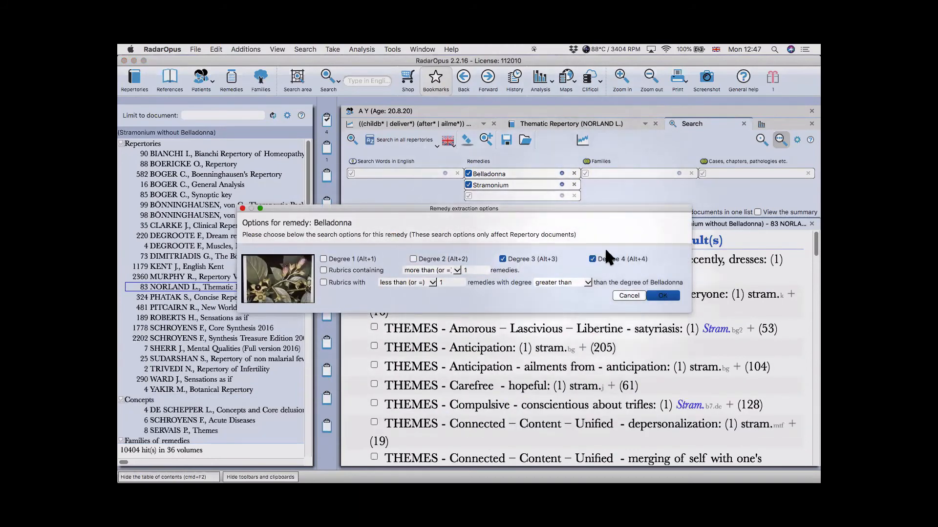
left_click(661, 295)
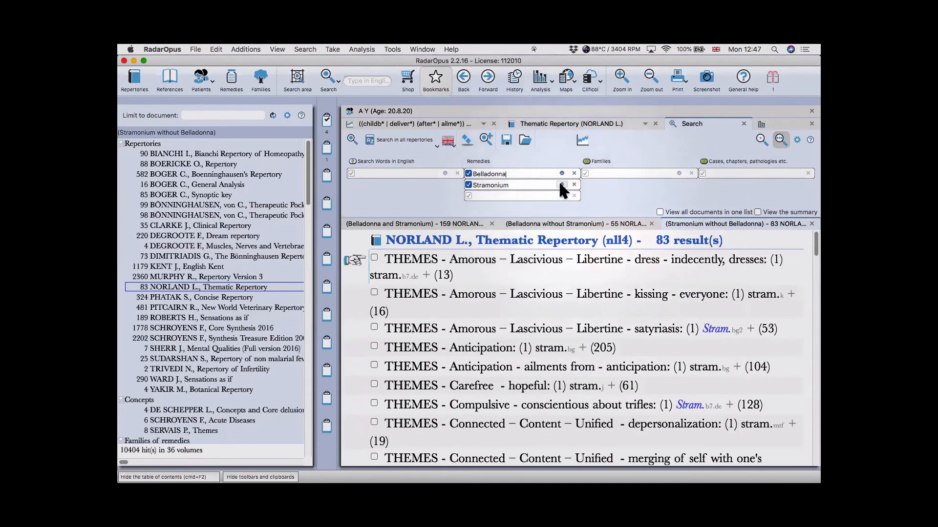
left_click(561, 184)
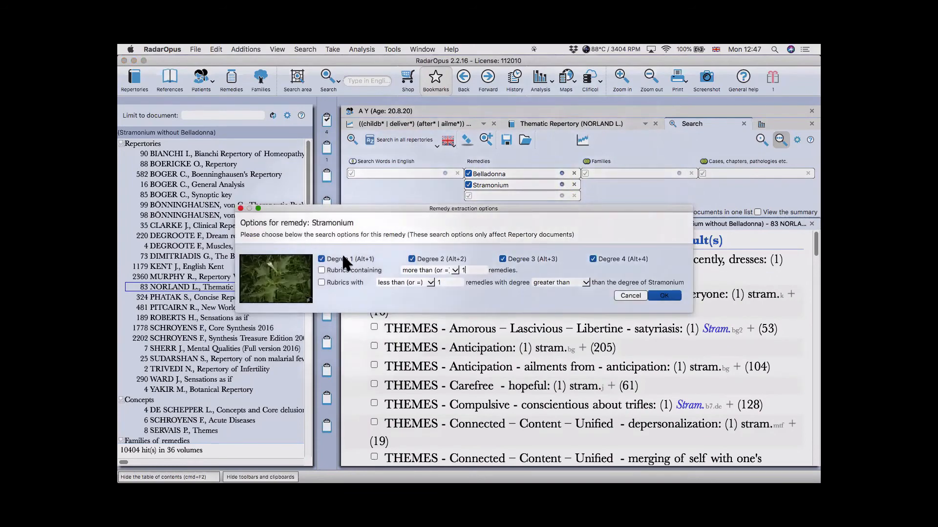
left_click(426, 259)
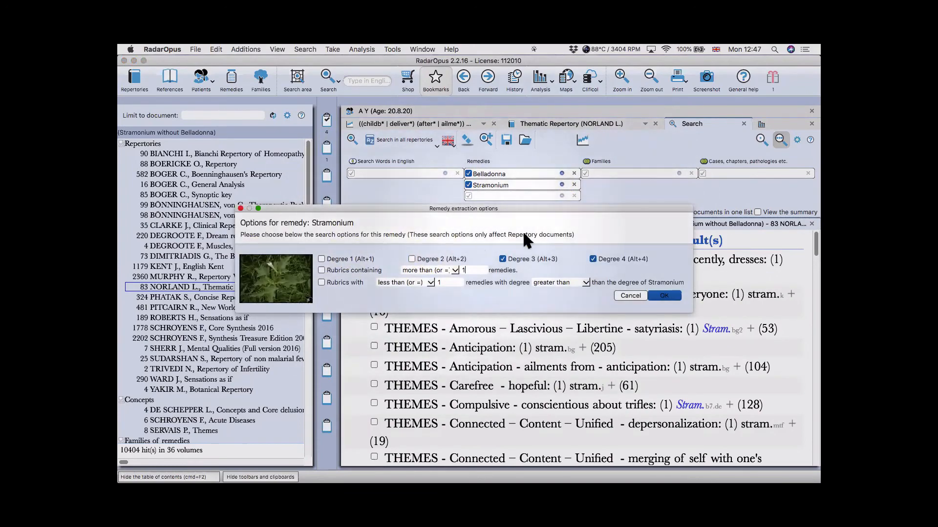
left_click(659, 293)
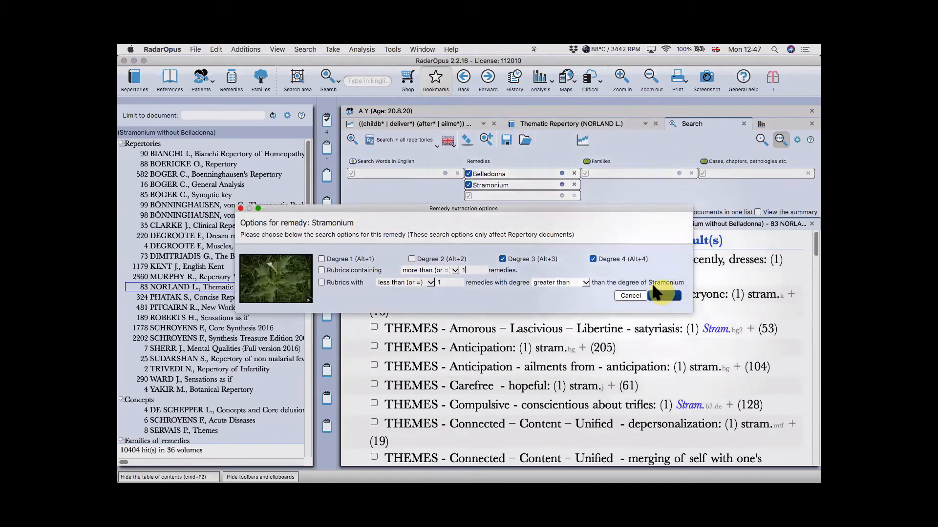
left_click(351, 140)
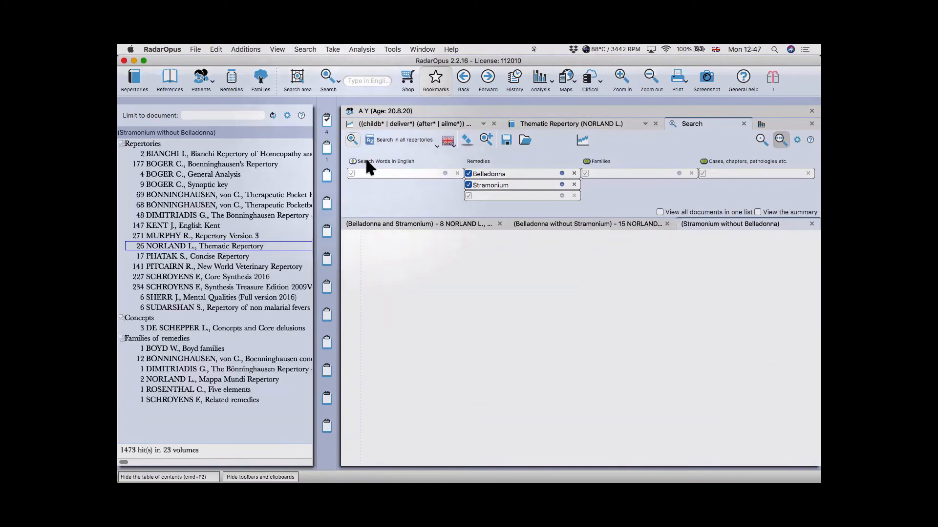
- Review the shared and Belladonna-only results across documents, including Repertory Version 3
left_click(414, 224)
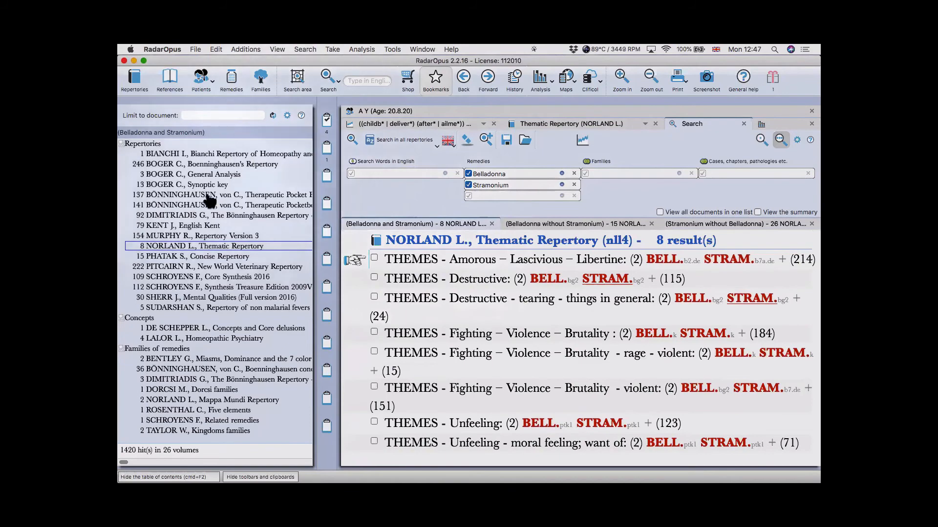
left_click(193, 236)
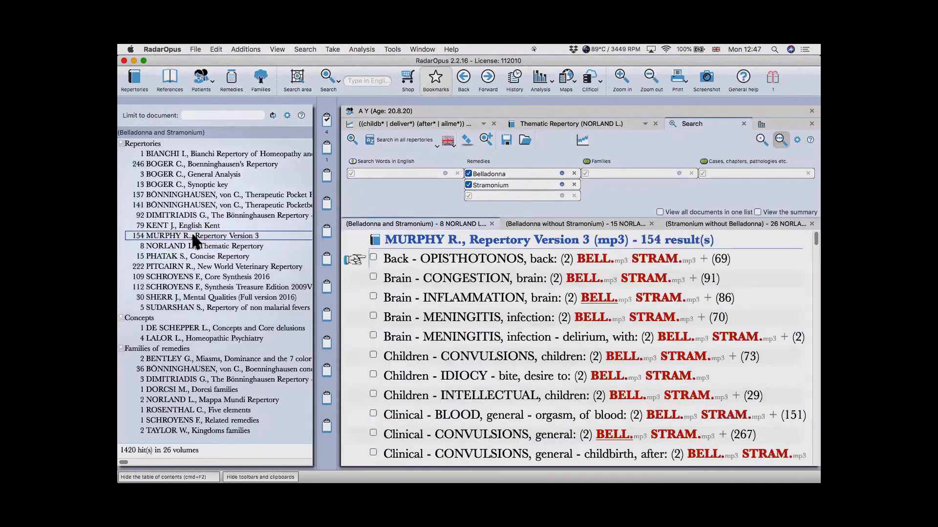
left_click(555, 224)
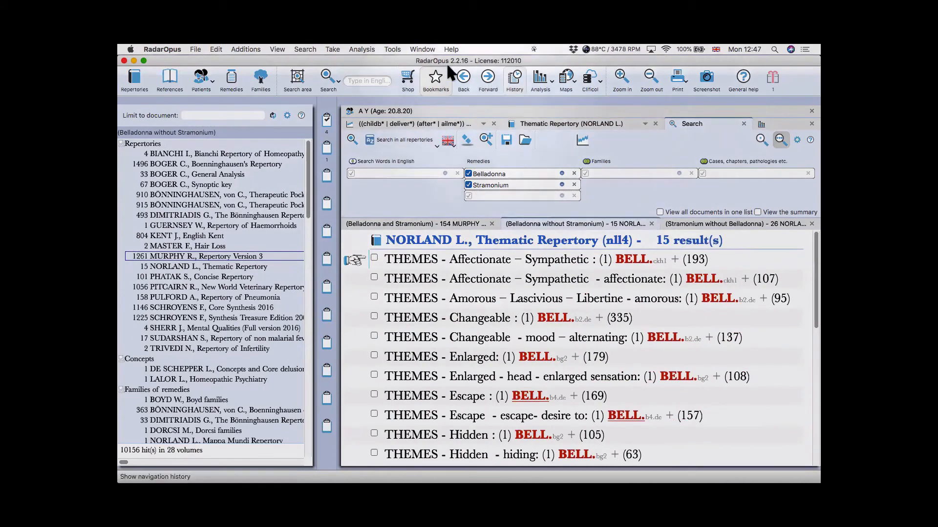
- Bring Repertory Version 3 (MURPHY R.) to the front and set the search to current document only
left_click(426, 50)
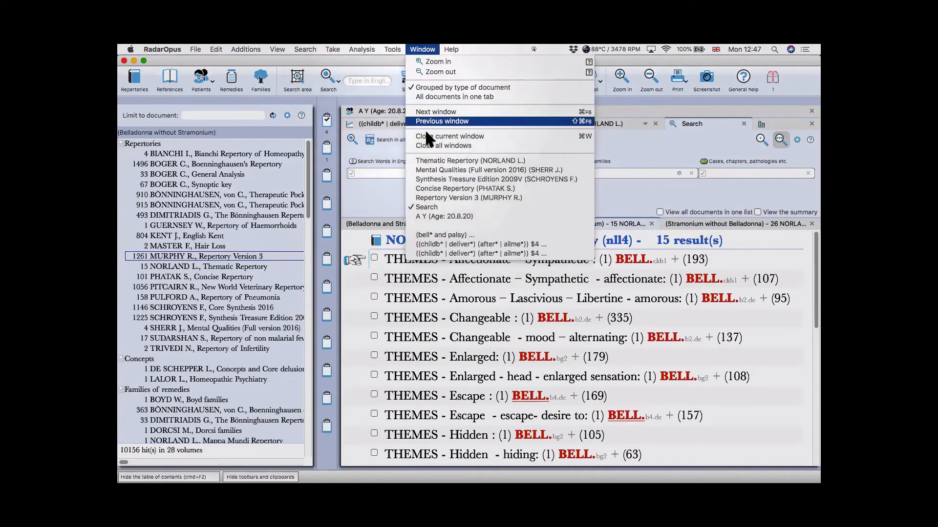
left_click(437, 197)
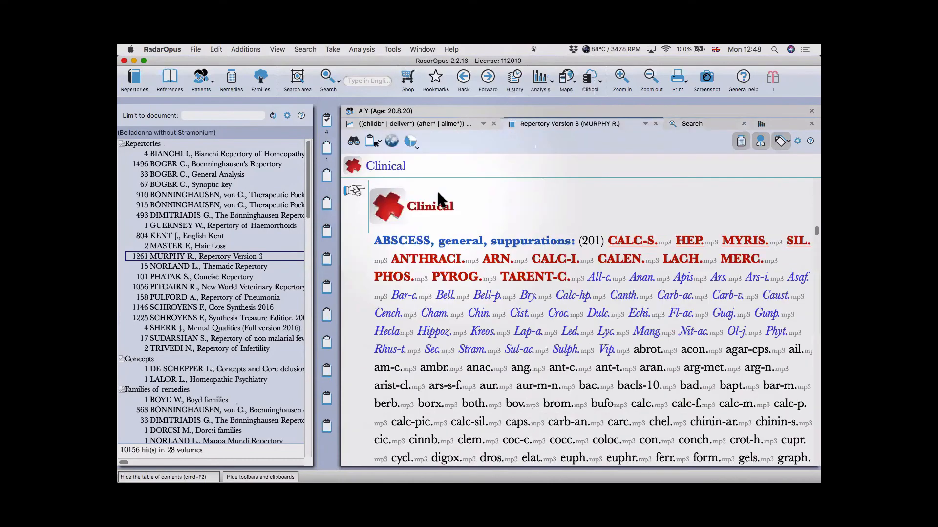
left_click(688, 123)
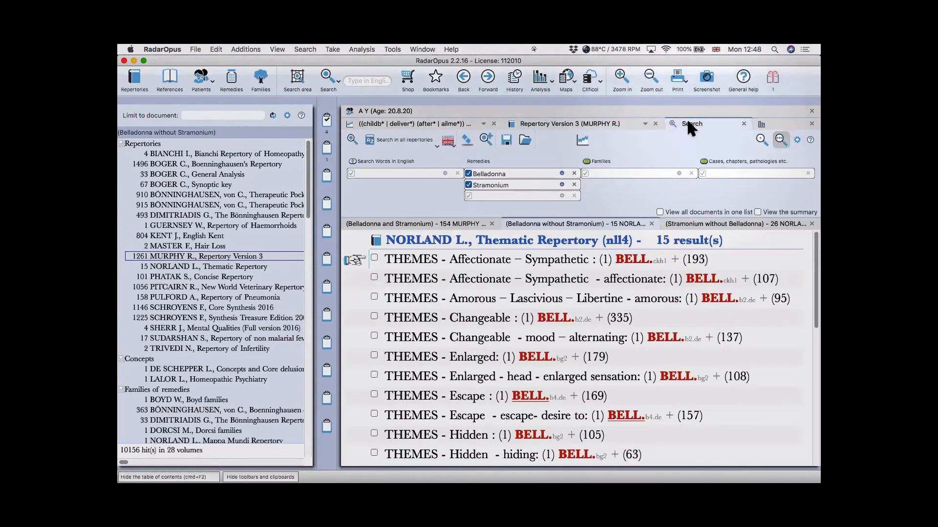
left_click(407, 139)
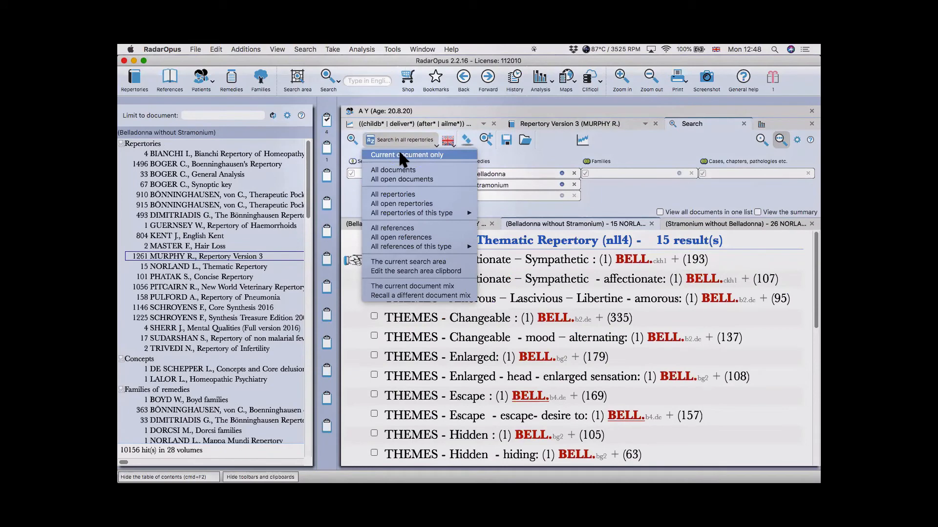
left_click(399, 153)
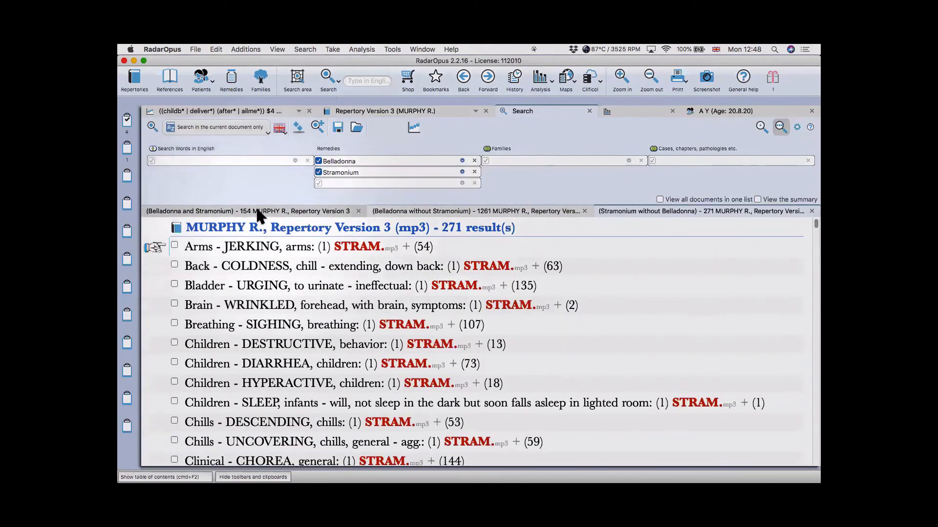
- Review the 154 shared, 1261 Belladonna-only and 271 Stramonium-only rubrics
left_click(258, 211)
left_click(413, 212)
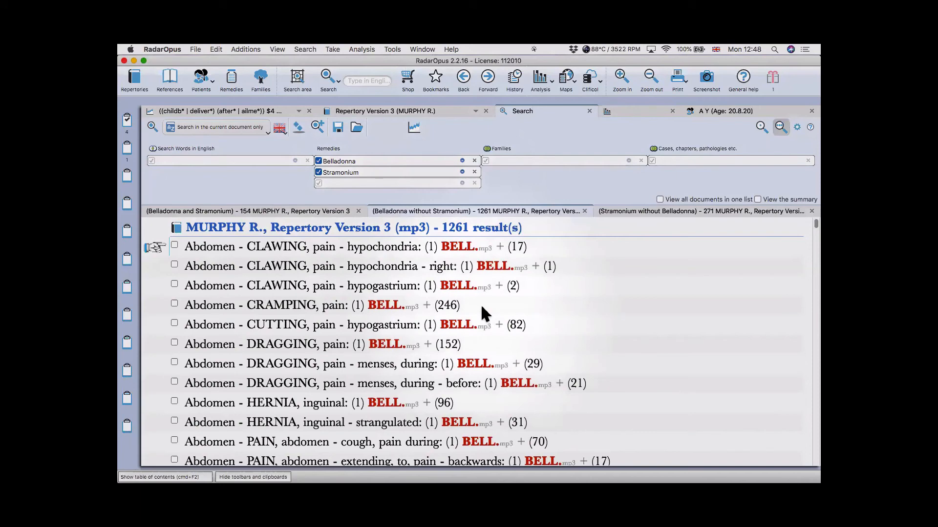
scroll(524, 314, "down", 5)
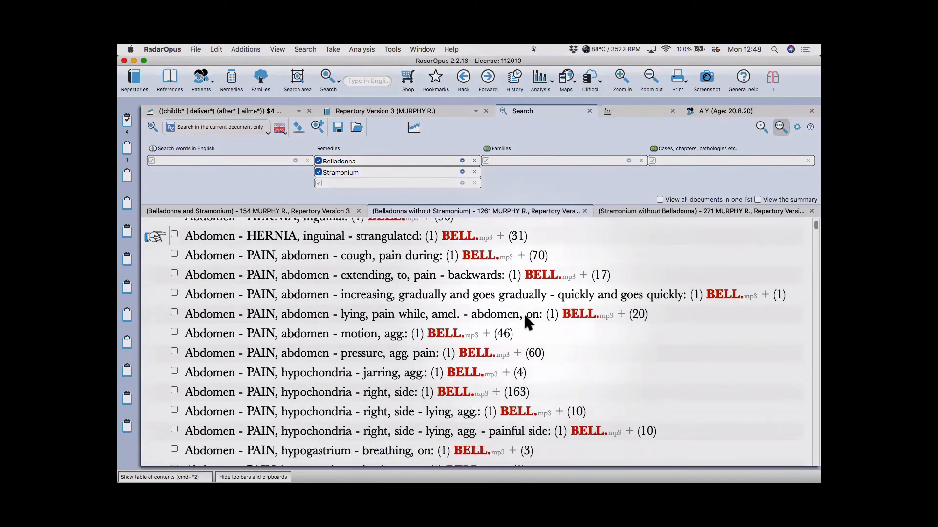
scroll(525, 316, "down", 8)
scroll(525, 316, "up", 9)
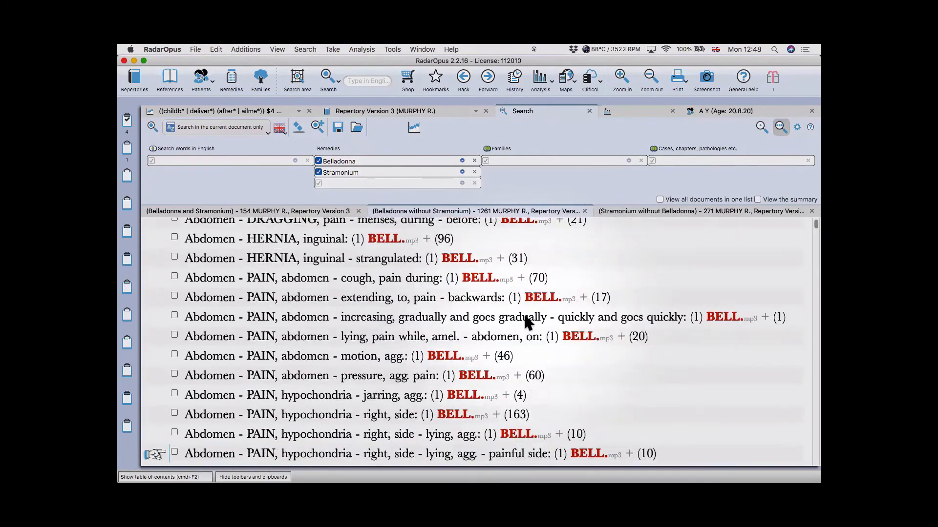
scroll(524, 317, "up", 3)
left_click(652, 211)
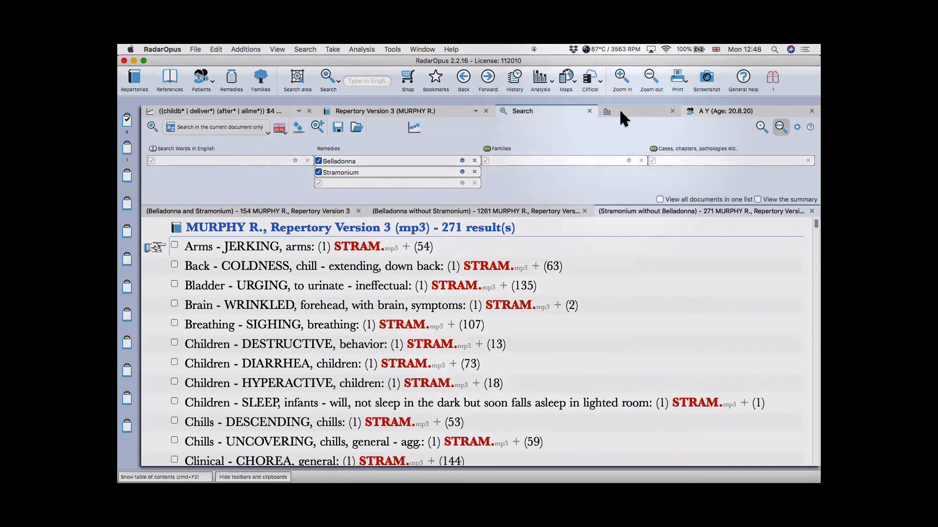
- Load the four-symptom case in Analysis and open Causticum's keynotes from the caust. column
left_click(620, 109)
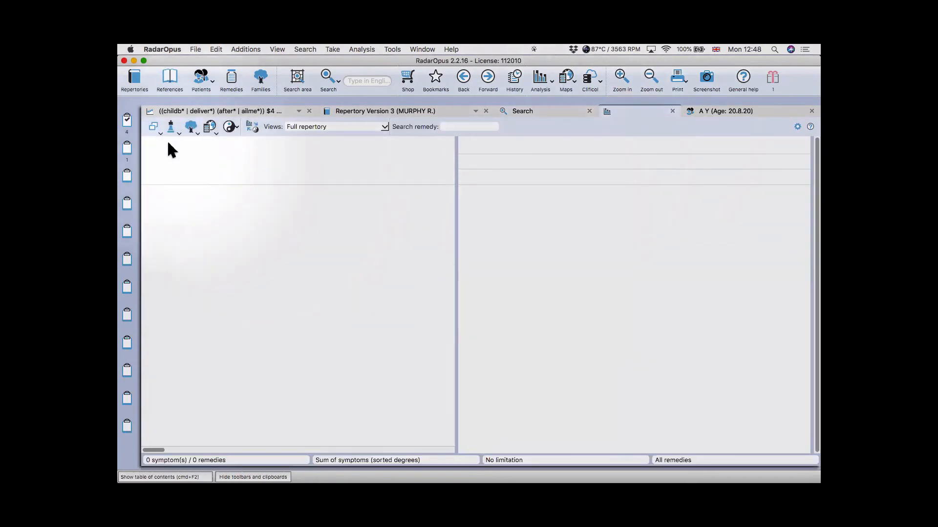
left_click(127, 119)
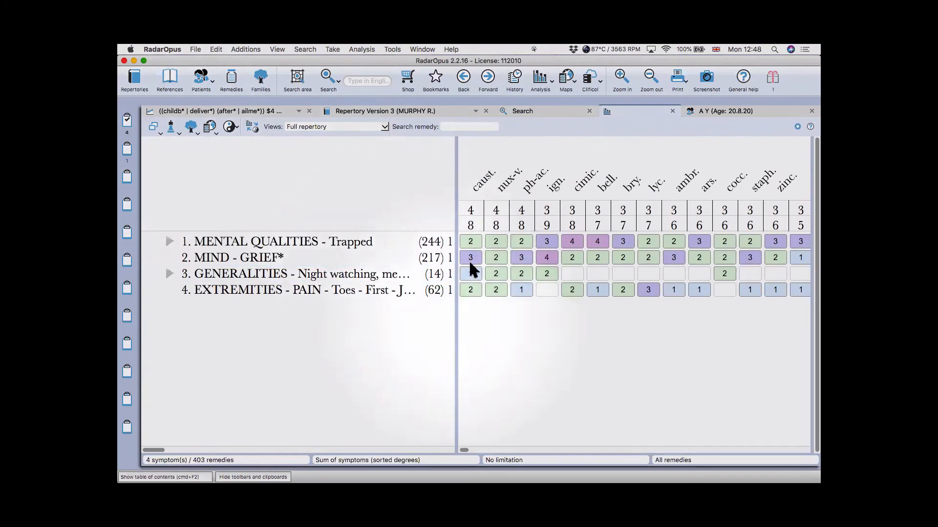
double_click(476, 183)
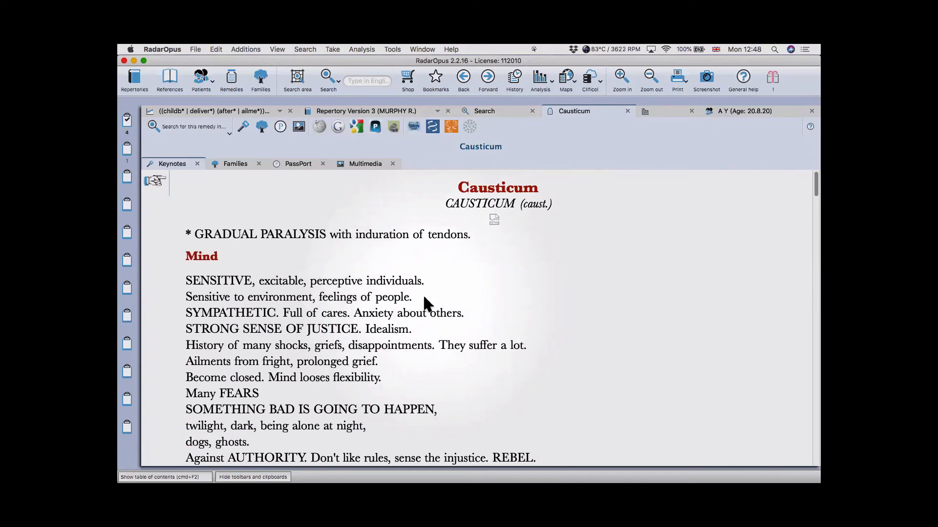
scroll(423, 298, "down", 5)
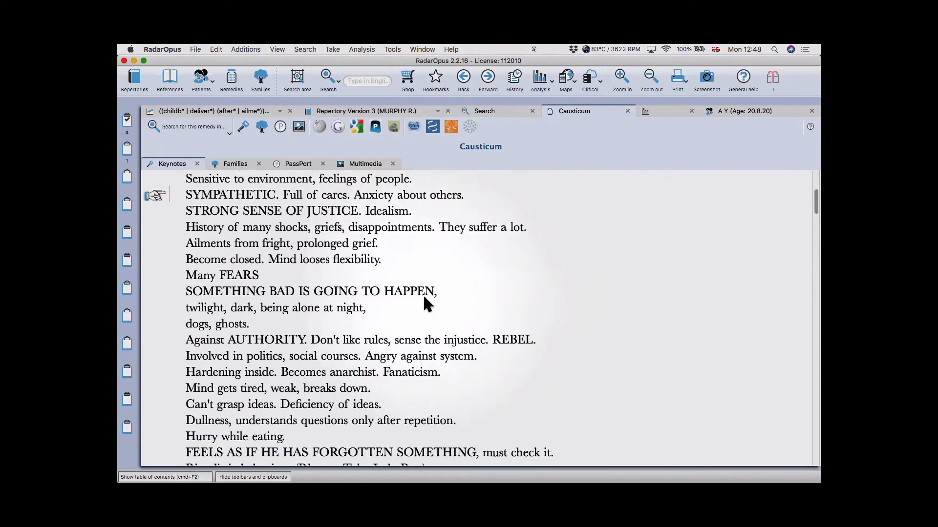
scroll(423, 297, "down", 9)
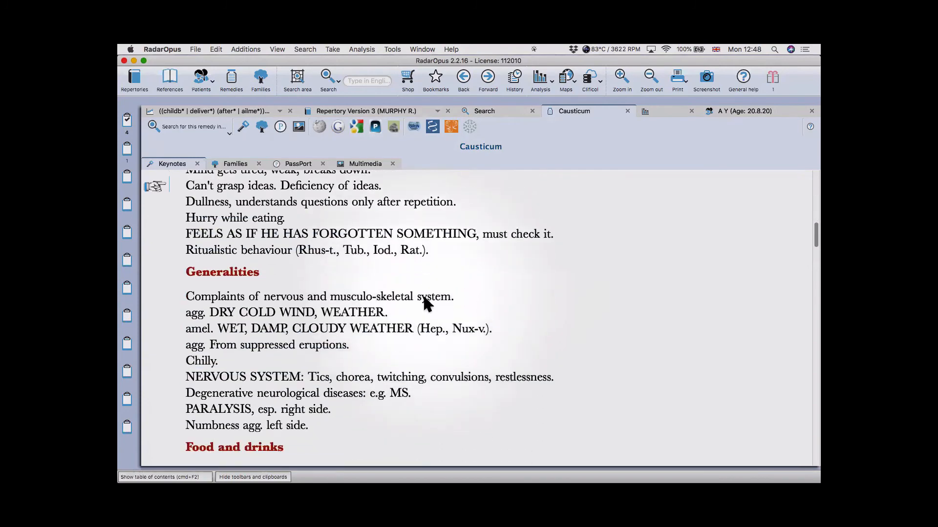
scroll(425, 304, "down", 6)
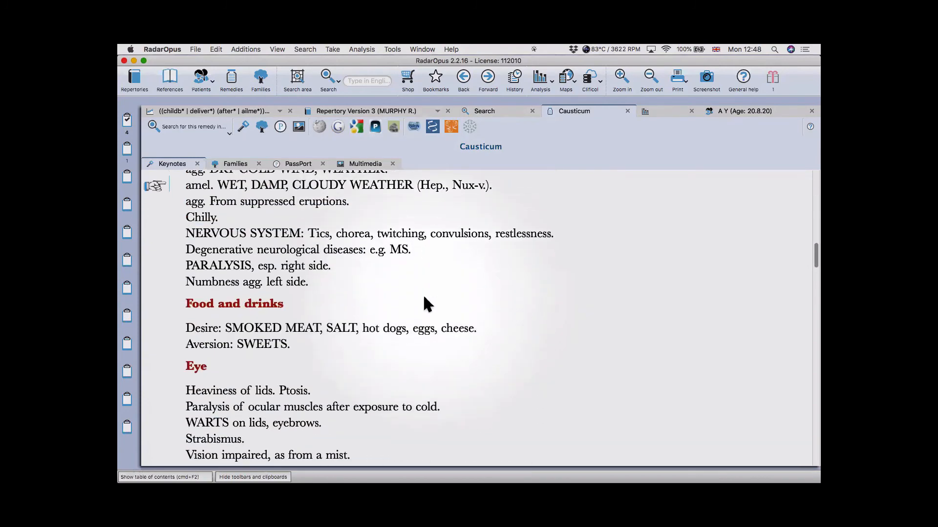
scroll(424, 298, "down", 8)
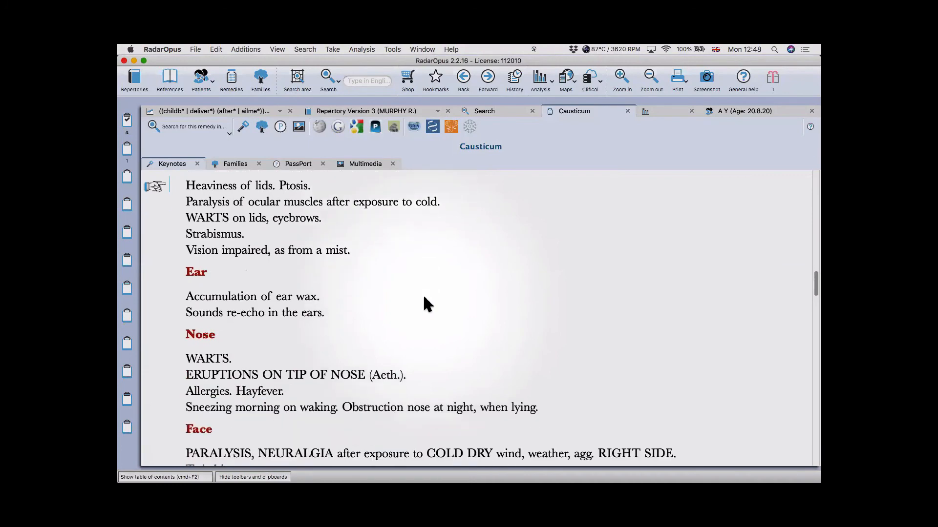
scroll(422, 298, "down", 8)
scroll(422, 298, "up", 20)
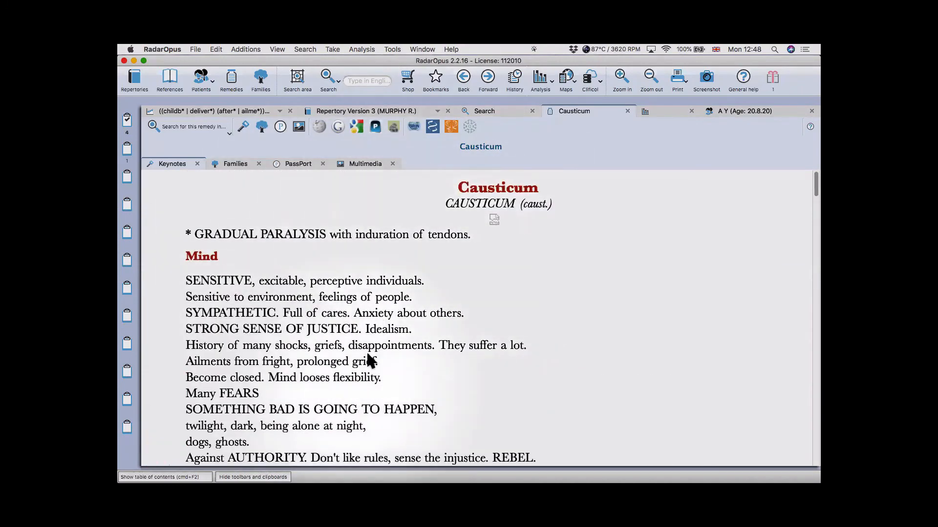
- Look up Causticum on Google and accept the cookie consent
left_click(339, 127)
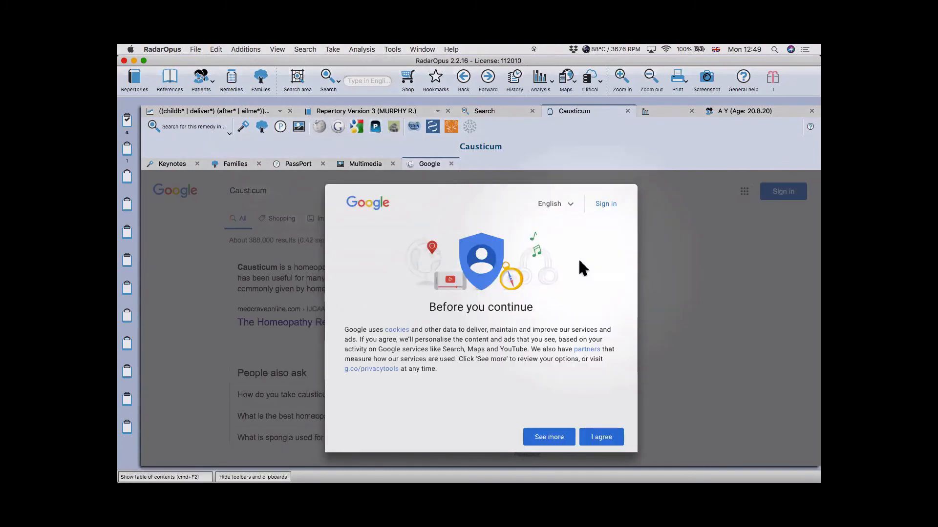
left_click(601, 439)
scroll(383, 295, "down", 3)
scroll(381, 294, "up", 3)
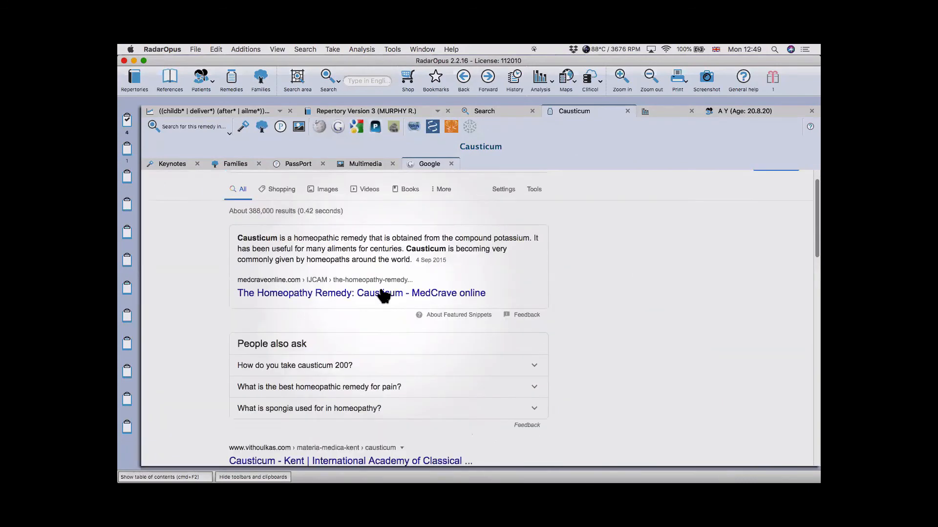
- Search Google for 'Causticum hpathy'
left_click(290, 195)
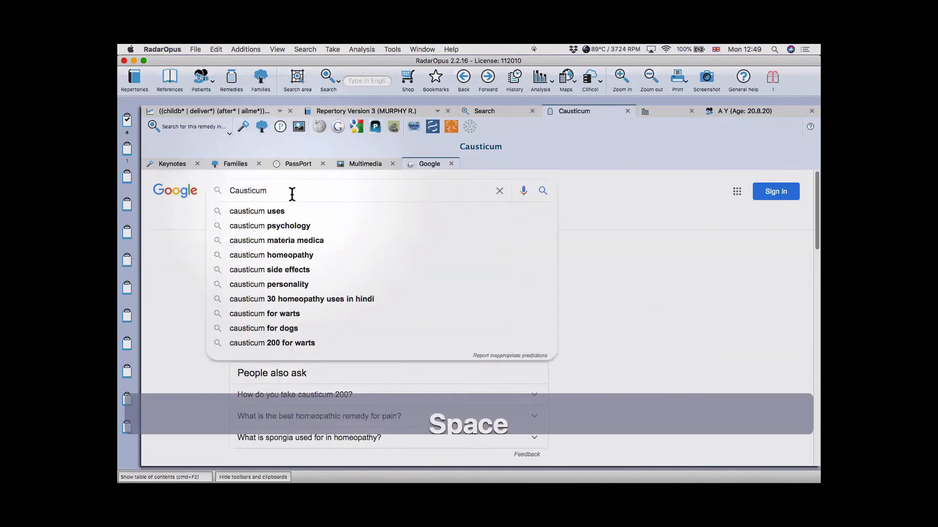
type("hpathy")
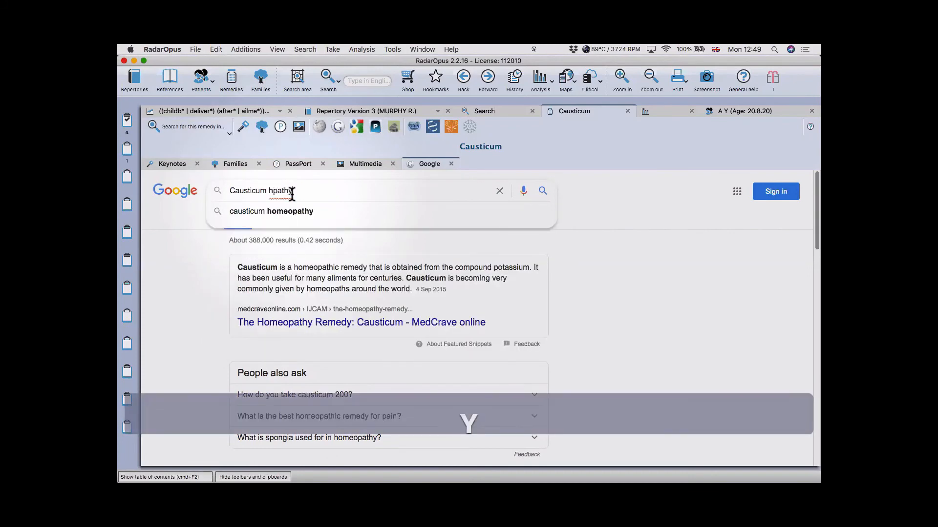
key("Return")
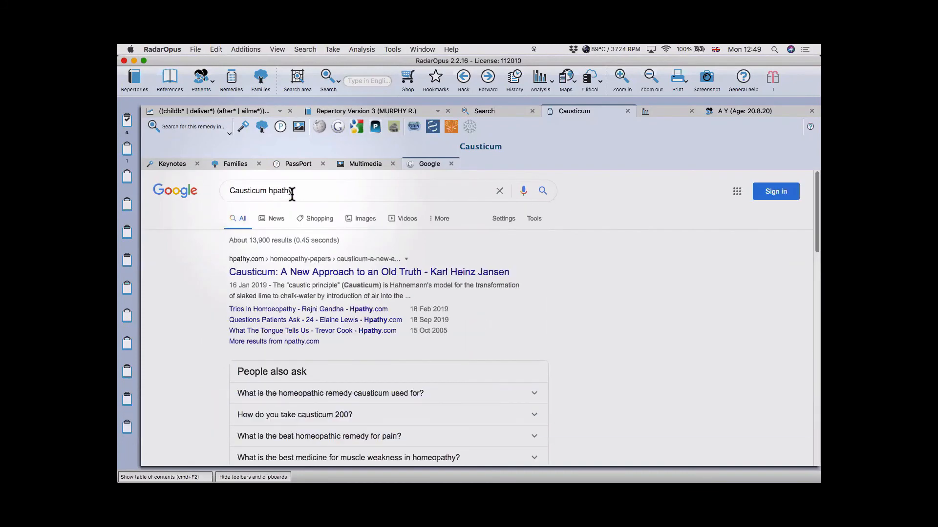
scroll(350, 274, "down", 4)
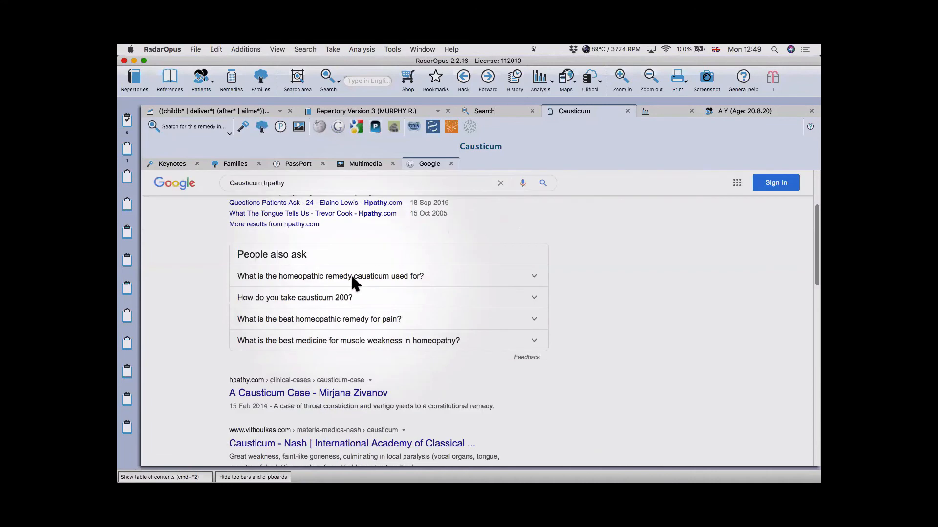
scroll(296, 191, "up", 4)
- Search for 'Causticum interhomeopathy', then close the Google page
double_click(296, 190)
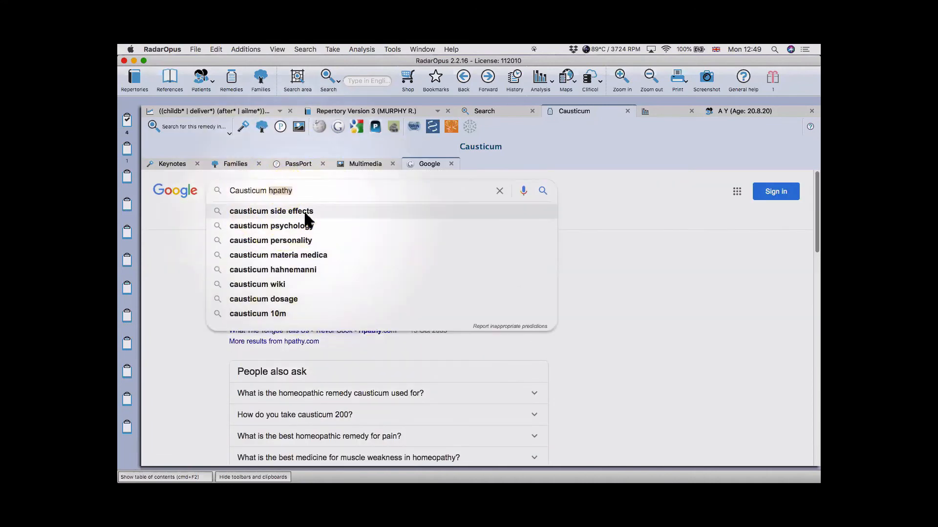
type("interhomeopathy")
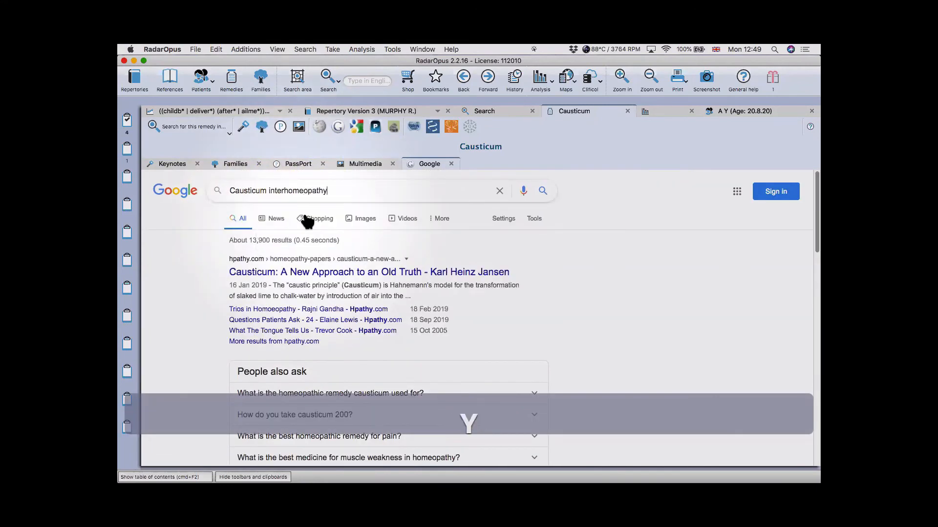
key("Return")
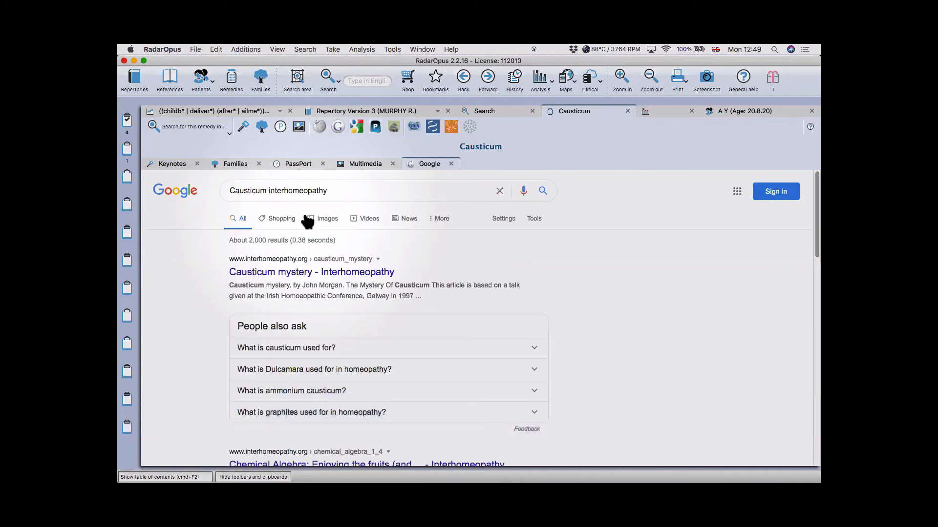
scroll(288, 278, "down", 1)
scroll(288, 277, "down", 2)
scroll(288, 277, "up", 3)
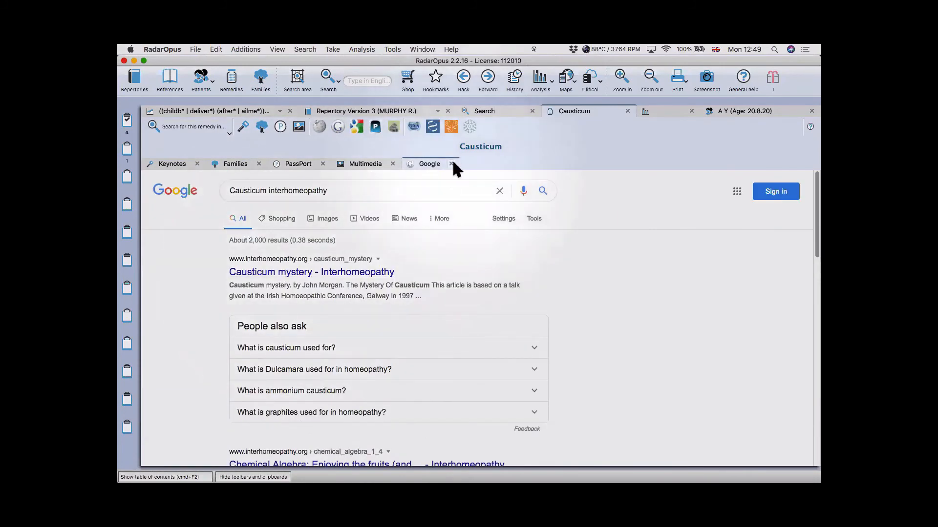
left_click(451, 163)
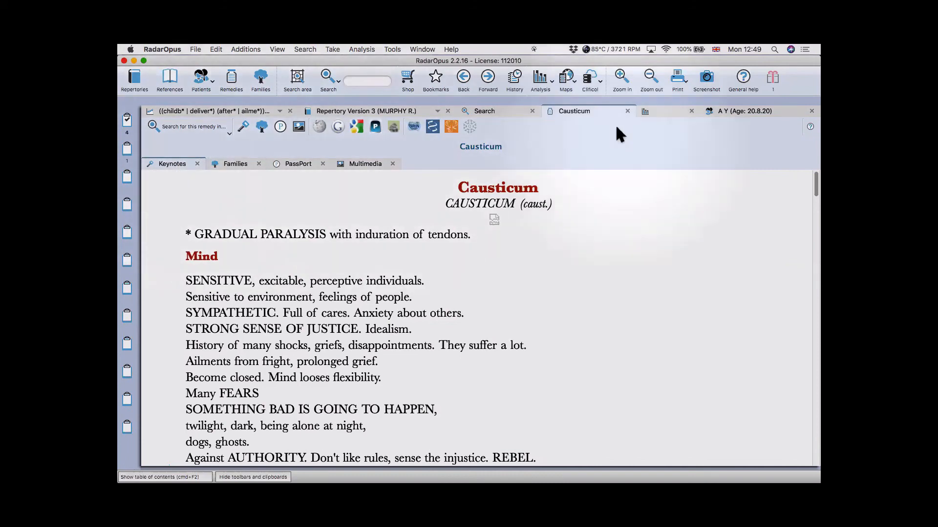
- Show Causticum's families and expand the Bowel nosodes, Sankaran, Miasms and Kingdoms branches
left_click(233, 164)
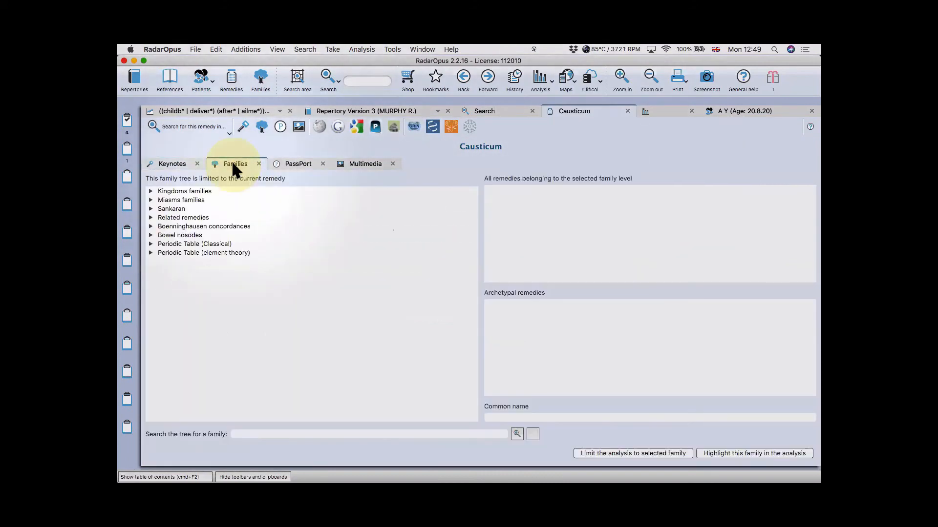
left_click(150, 235)
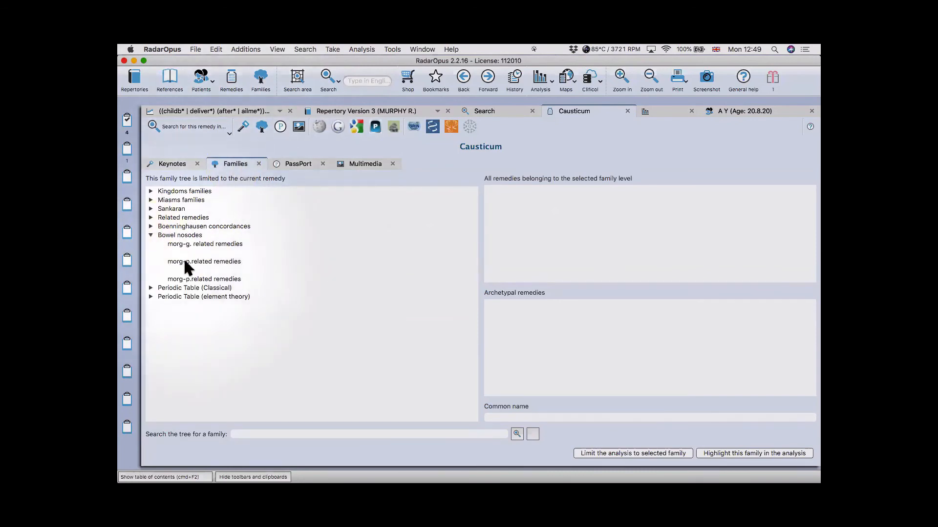
left_click(151, 208)
left_click(150, 200)
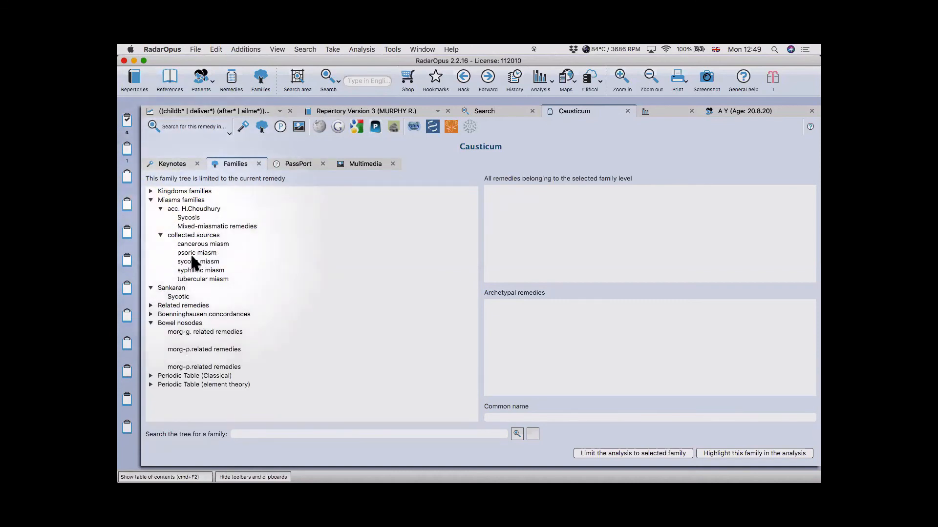
left_click(150, 191)
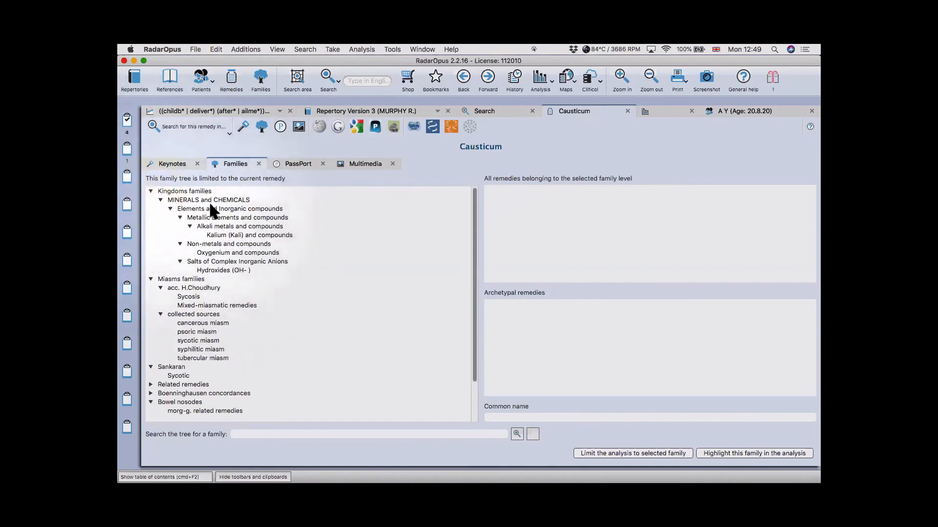
- List remedies in the Oxygenium, Kalium, Salts of Complex Inorganic Anions and Hydroxides families
left_click(214, 253)
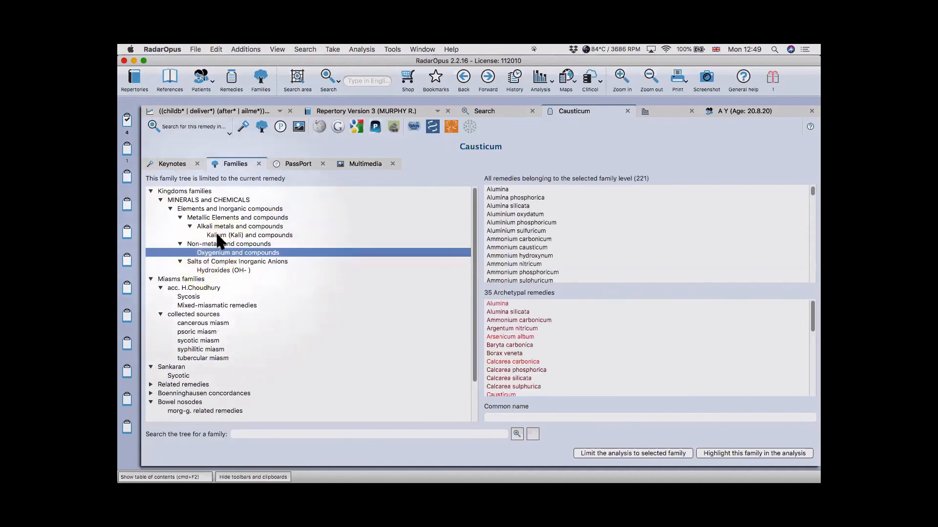
left_click(216, 234)
left_click(212, 261)
left_click(214, 270)
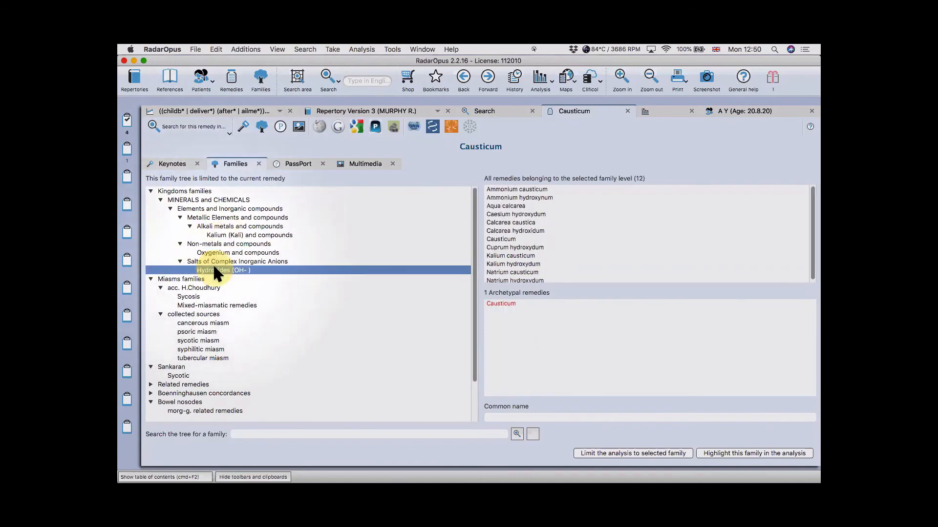
scroll(230, 274, "down", 2)
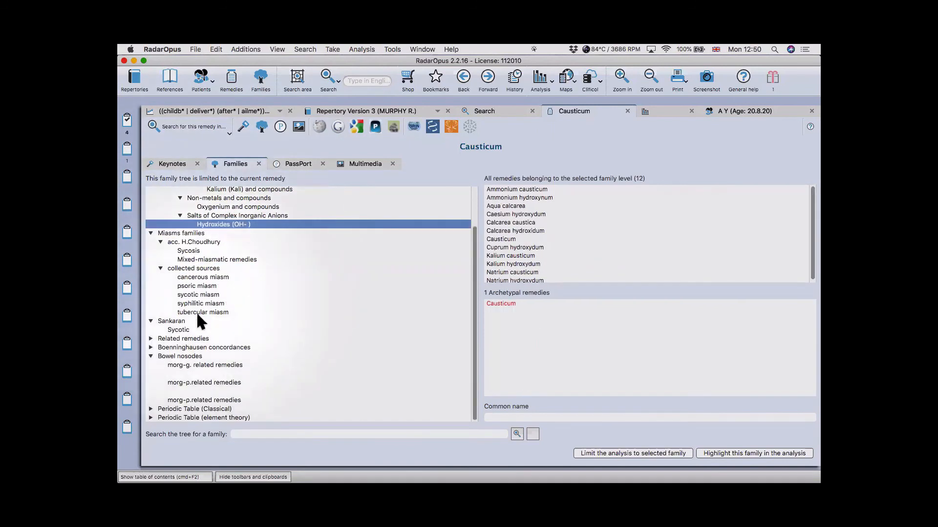
- Under Related remedies, select caust. complementary remedies and limit the analysis to that family
left_click(151, 339)
scroll(219, 334, "down", 3)
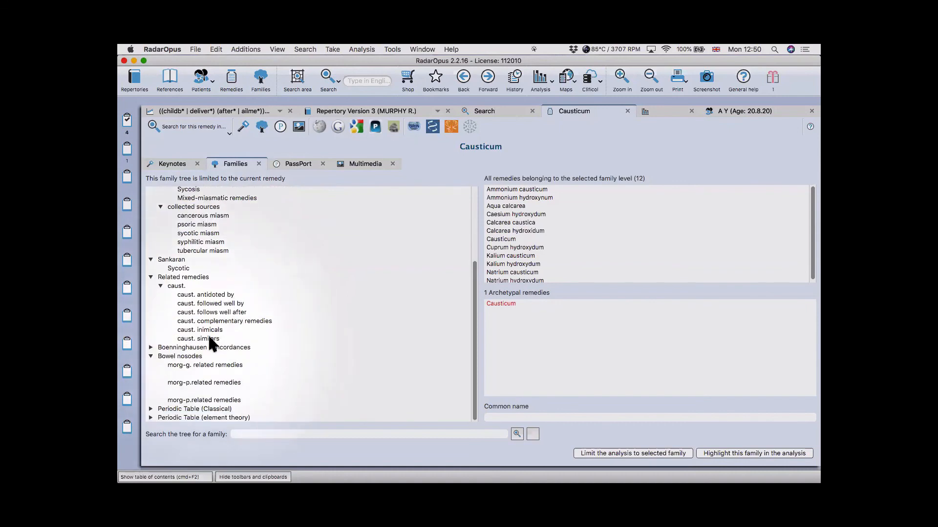
left_click(207, 338)
scroll(541, 230, "down", 15)
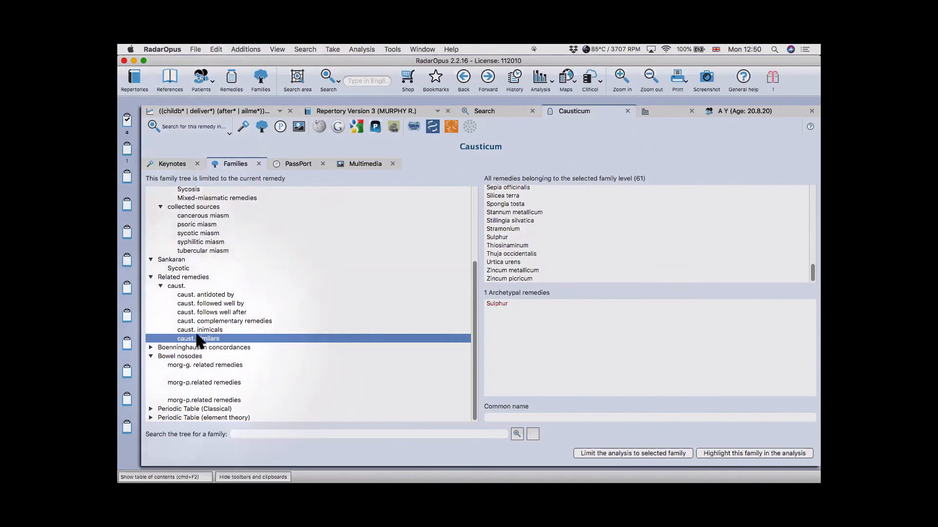
left_click(205, 322)
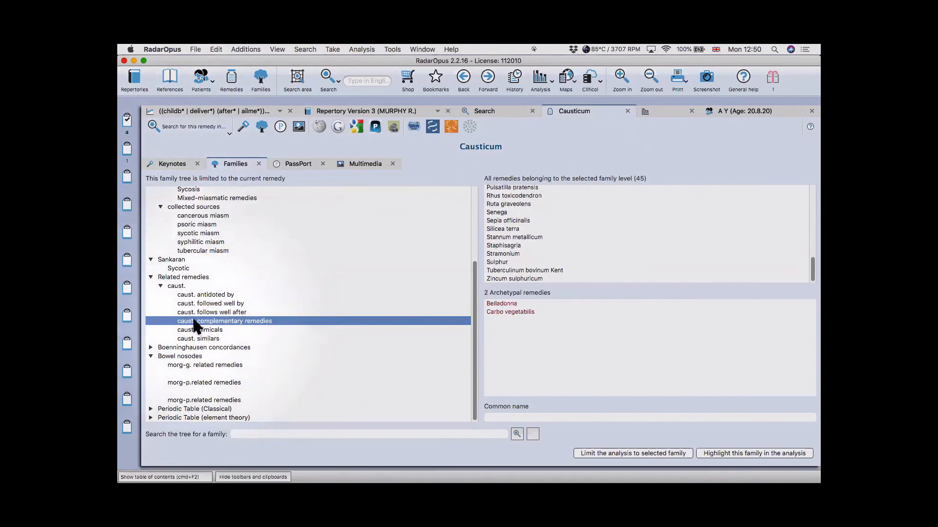
left_click(627, 449)
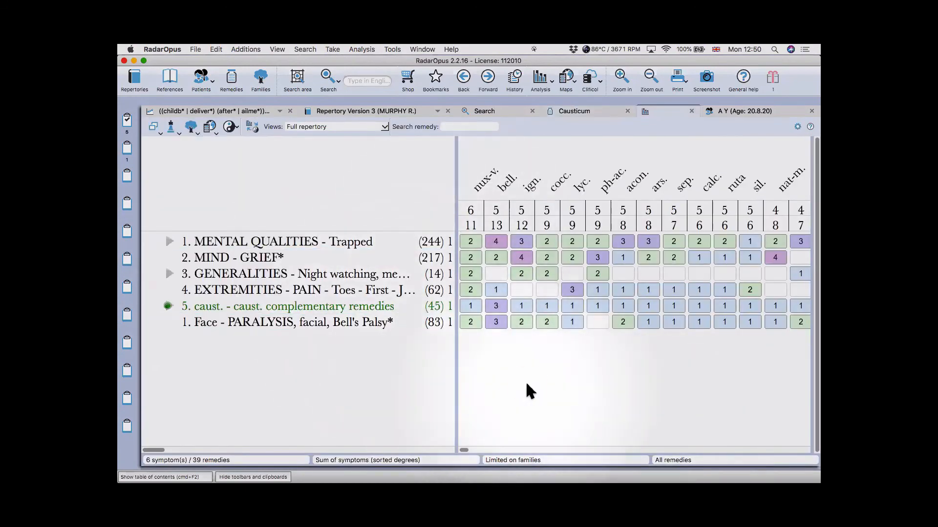
- Page through the limited remedy grid and check the complementary remedies rubric row
key("super+Right")
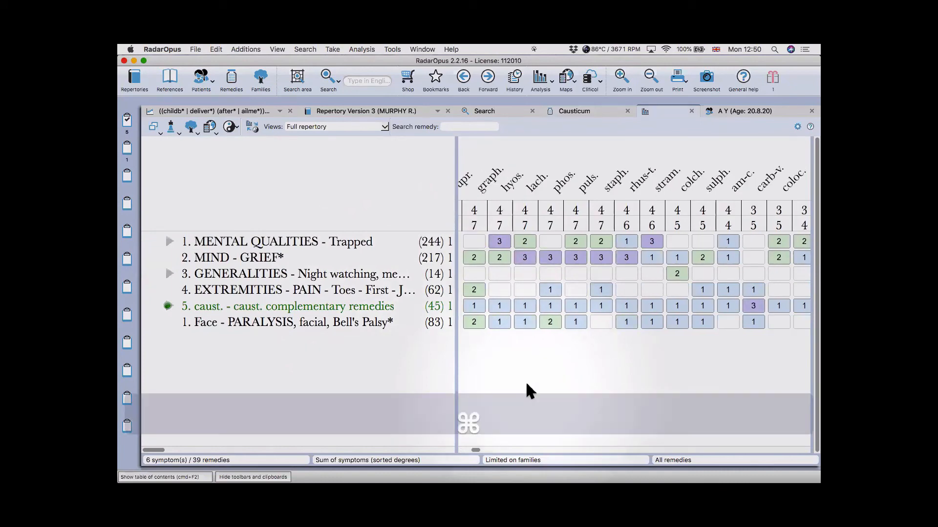
key("super+Right")
key("super+Left")
key("super+Left")
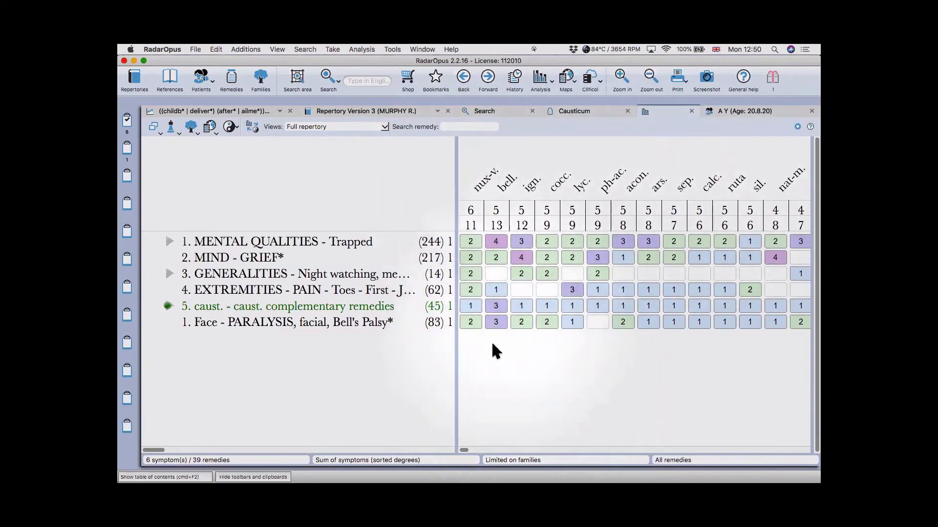
left_click(334, 306)
left_click(345, 381)
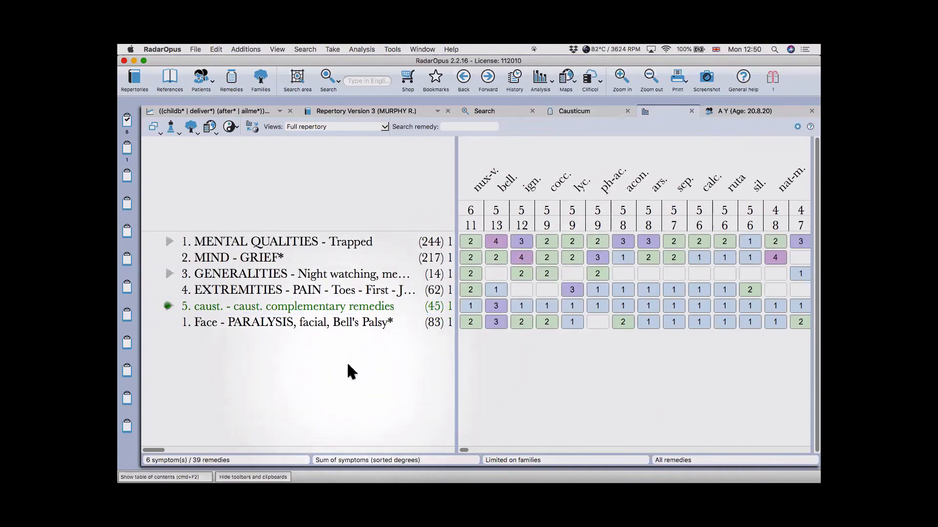
- Undo the complementary-remedies family limitation and return to Causticum's Keynotes page
key("super+z")
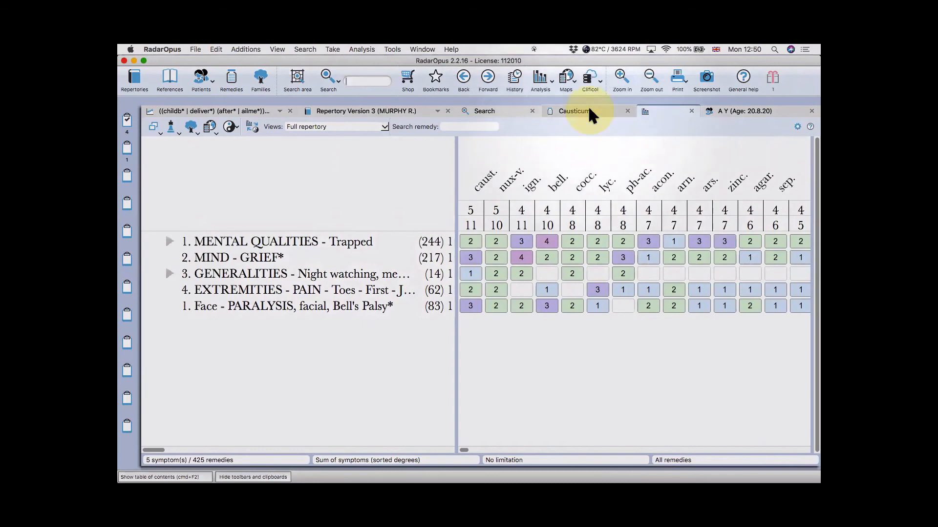
left_click(553, 113)
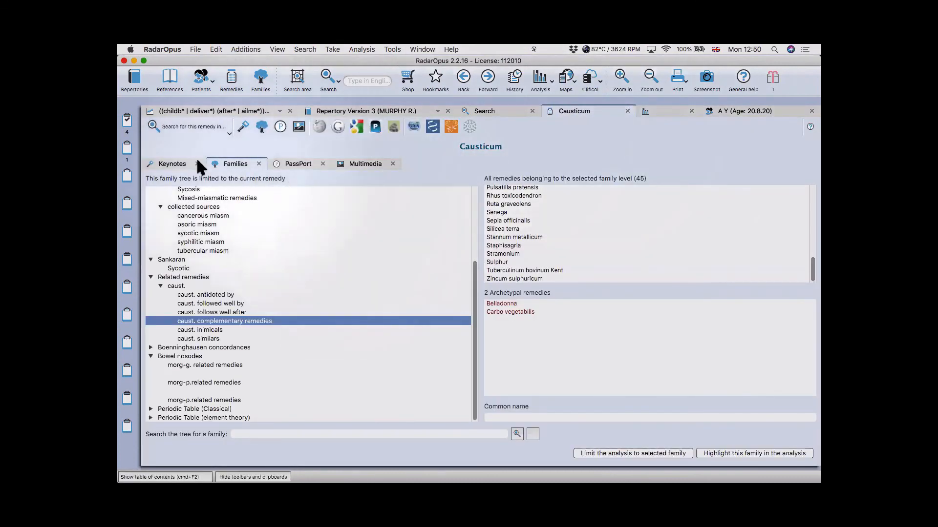
left_click(179, 161)
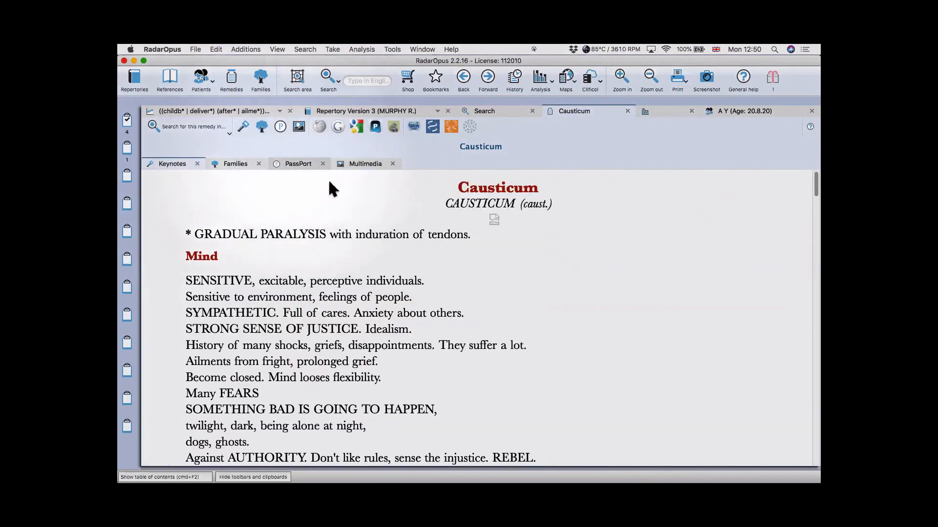